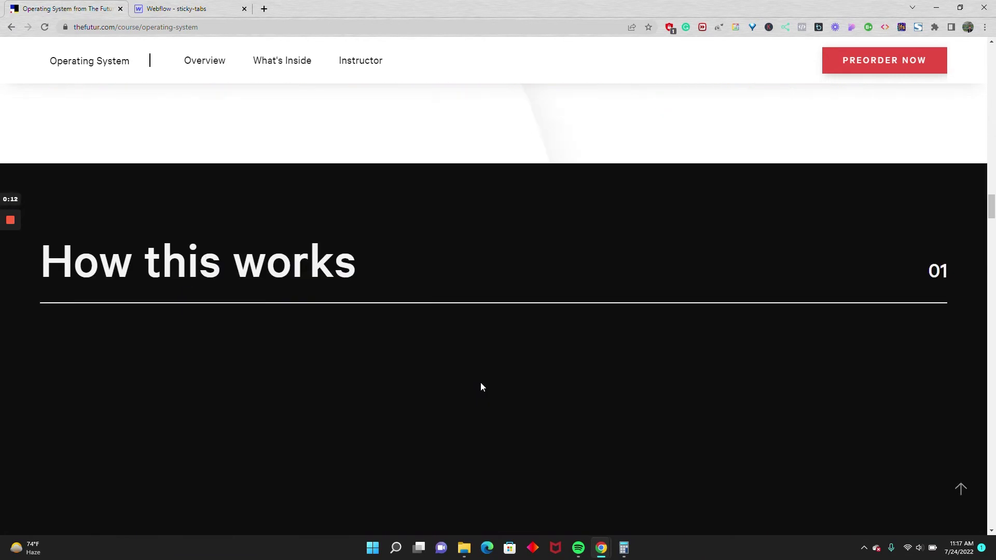
Examine the sticky section list in the "How this works" part of the reference page, jumping to Copy Archive and Instruction Manual
scroll(481, 373, "down", 5)
scroll(481, 368, "down", 5)
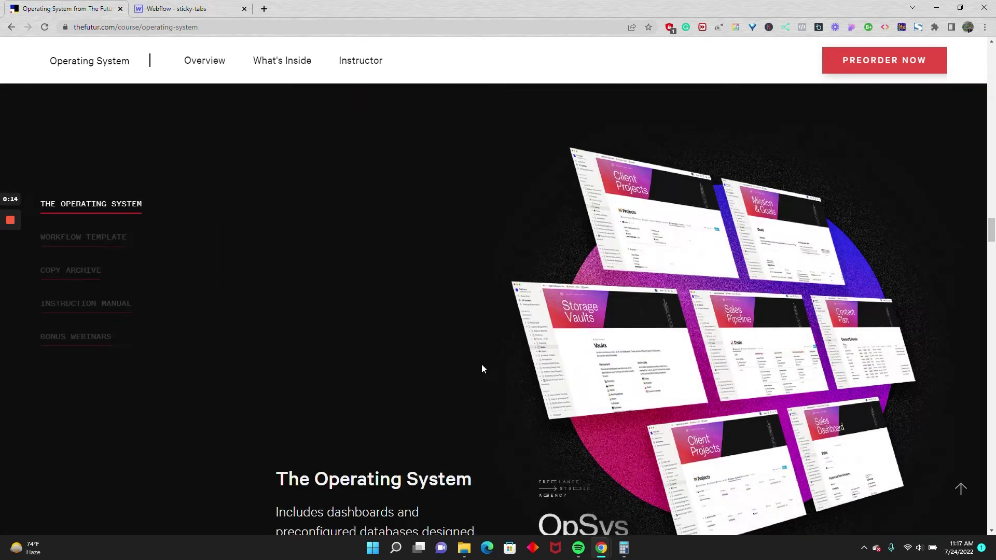
scroll(482, 365, "down", 8)
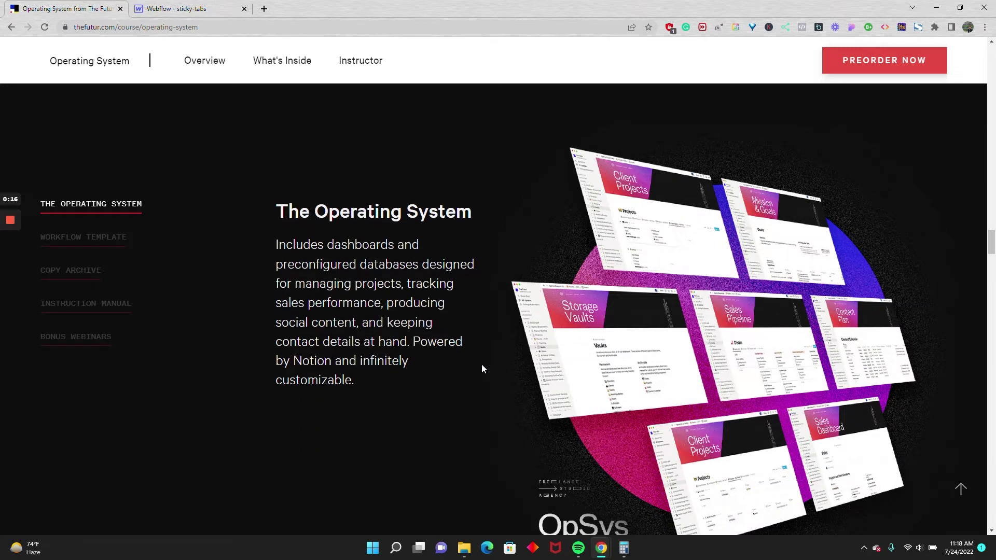
scroll(481, 365, "down", 7)
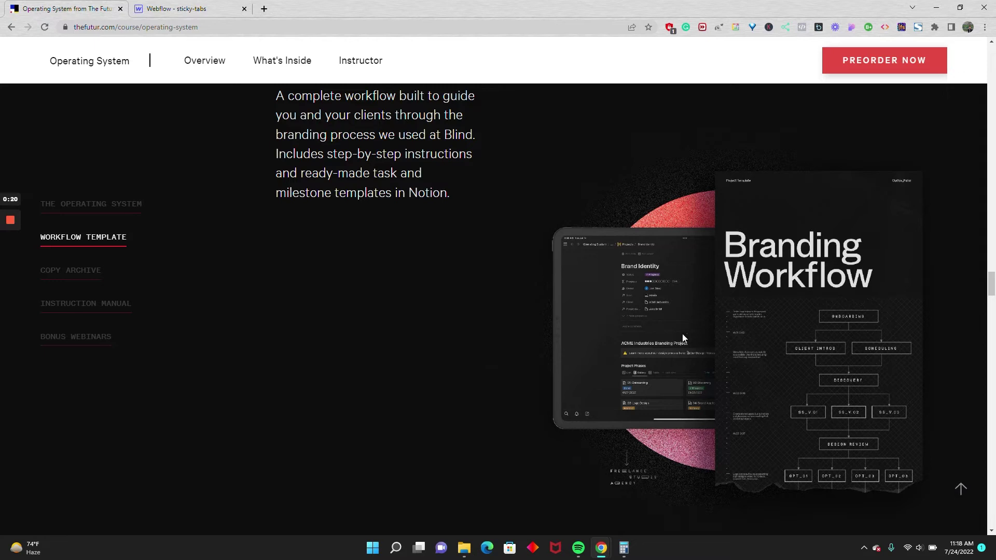
left_click(93, 281)
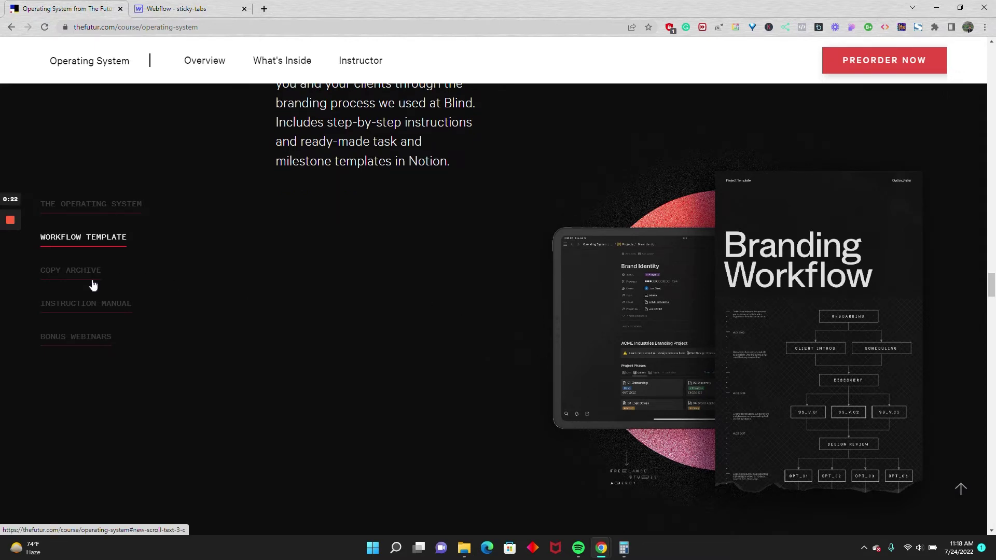
left_click(99, 304)
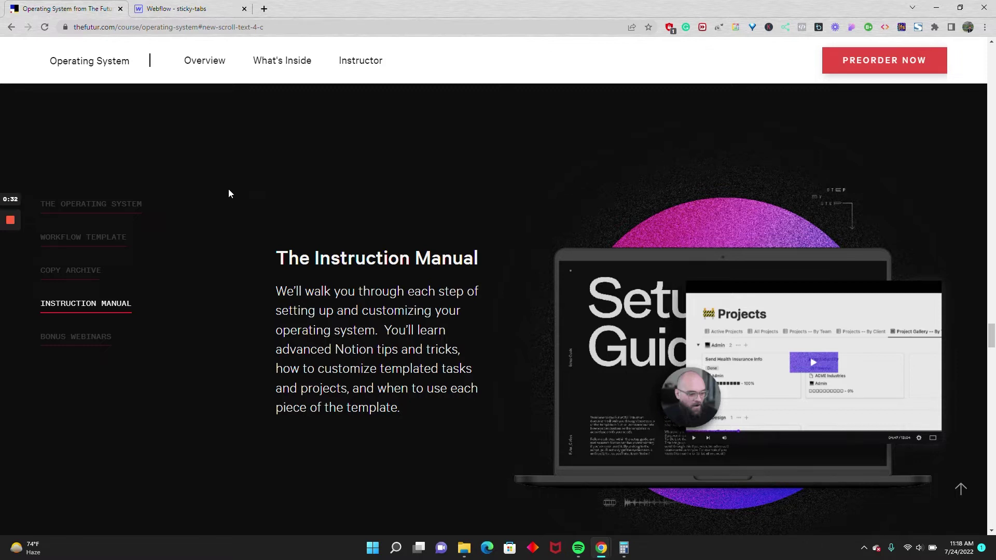
Switch to the Webflow sticky-tabs project, check its uploaded image assets and return to the page structure
left_click(190, 10)
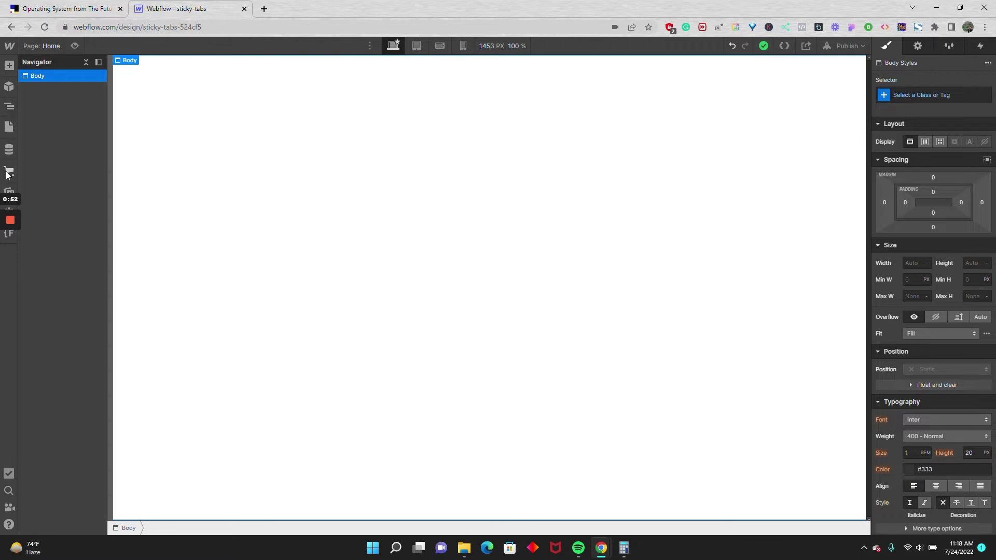
left_click(9, 190)
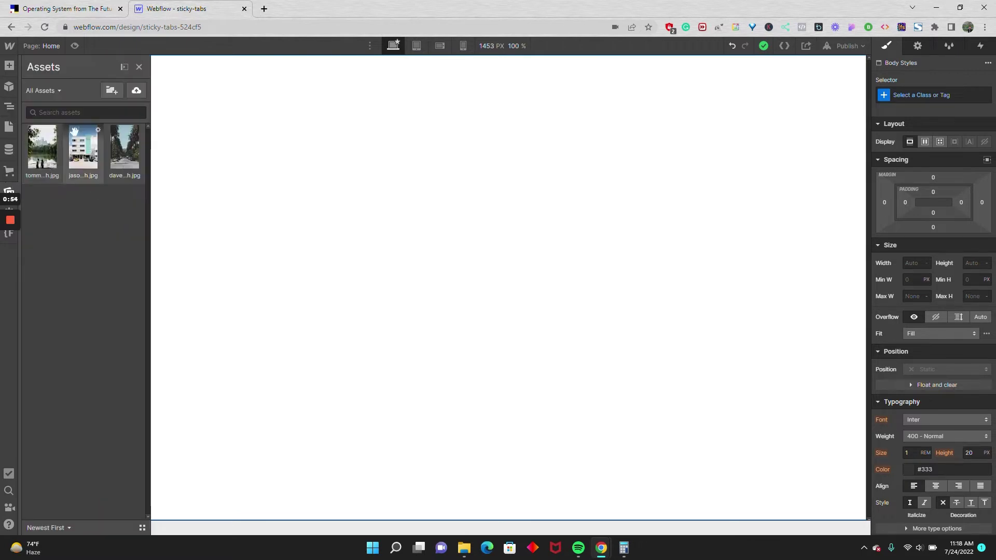
left_click(9, 106)
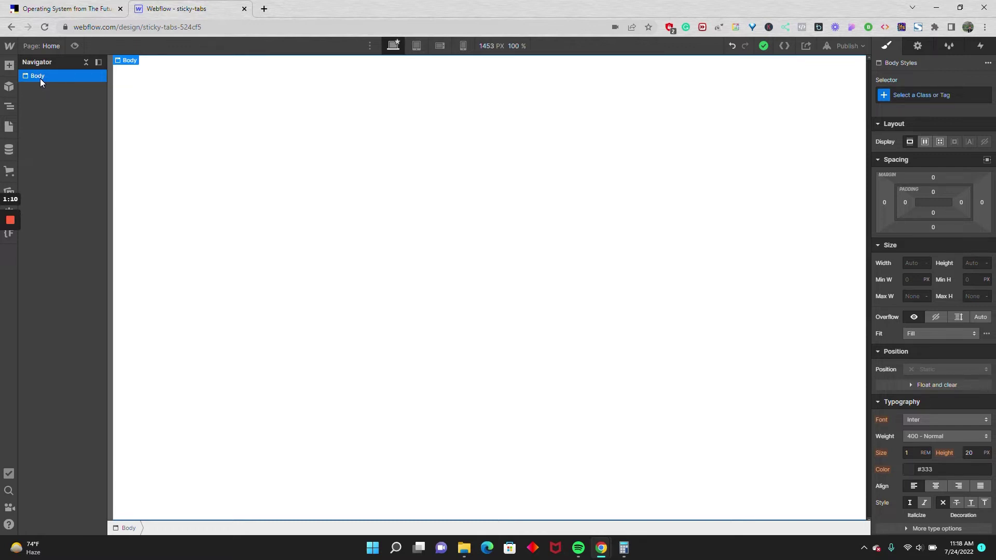
Add a Div Block with the class "section" to the page body and duplicate it twice
key("ctrl+e")
type("d")
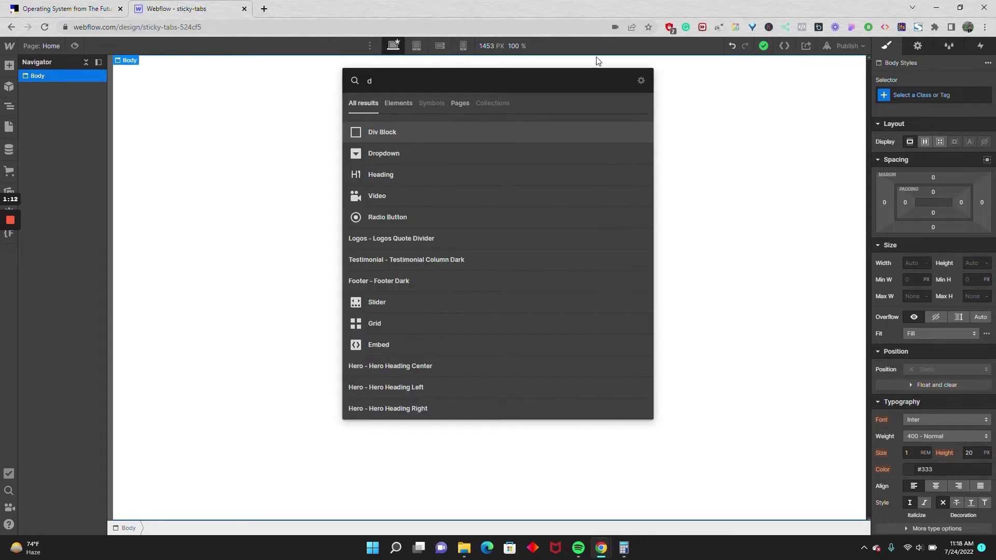
left_click(466, 128)
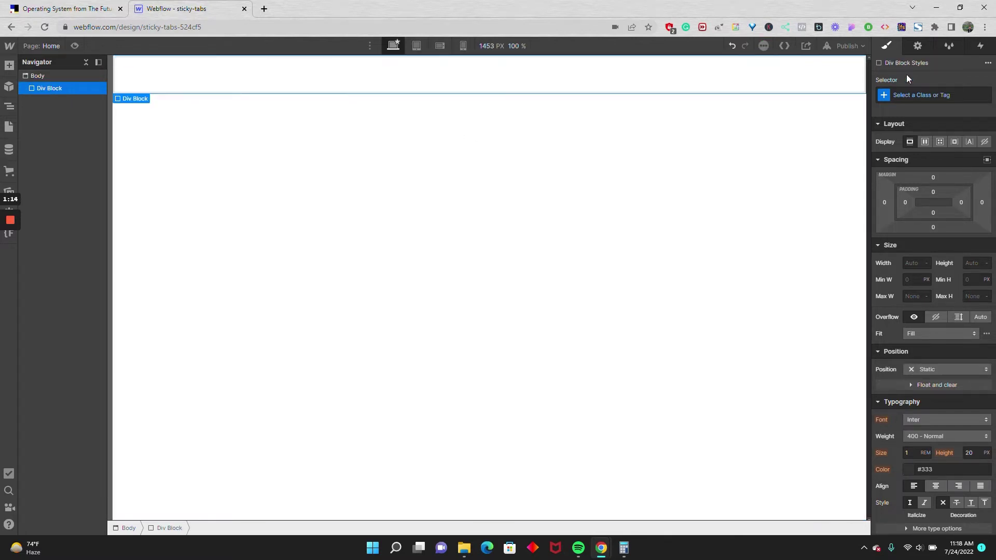
left_click(913, 95)
type("section")
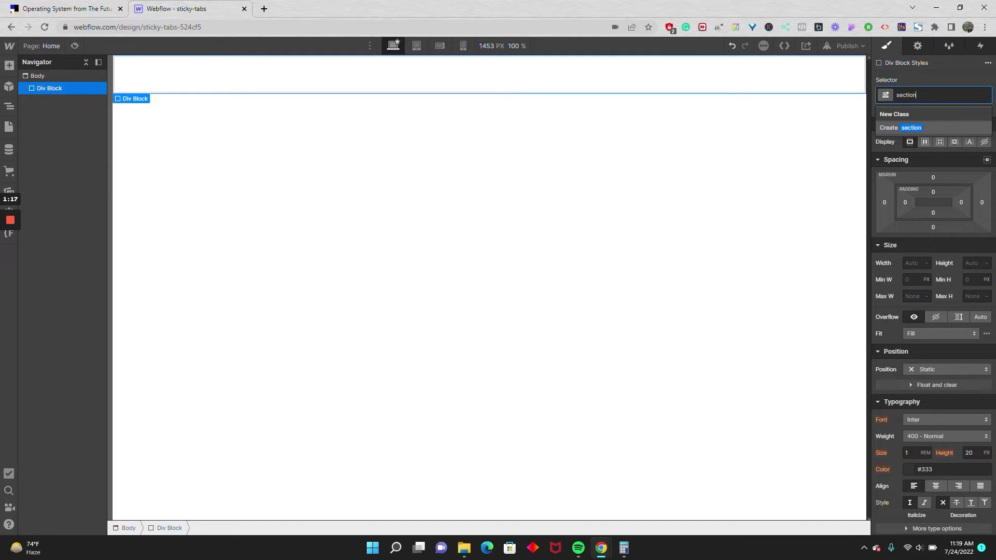
key("Return")
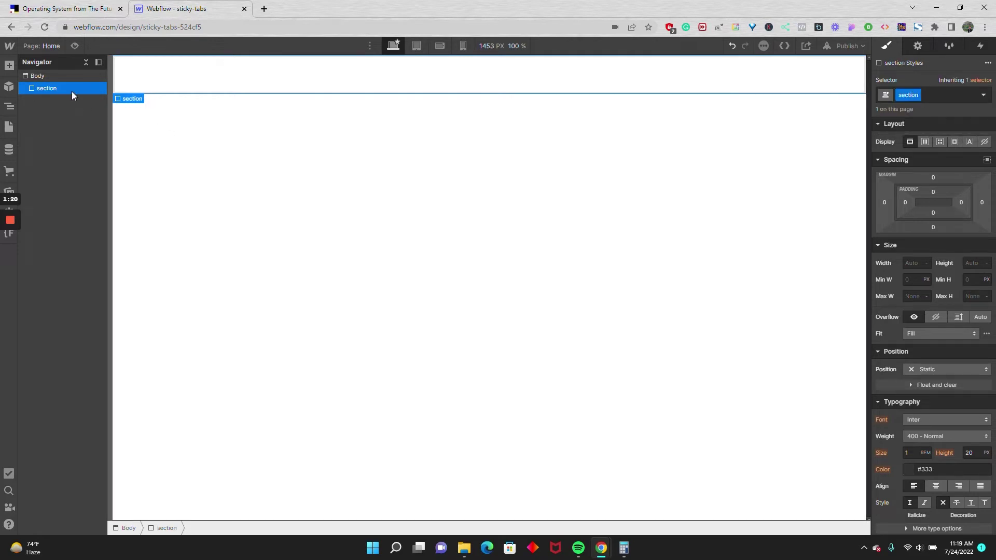
key("ctrl+d")
key("ctrl+d")
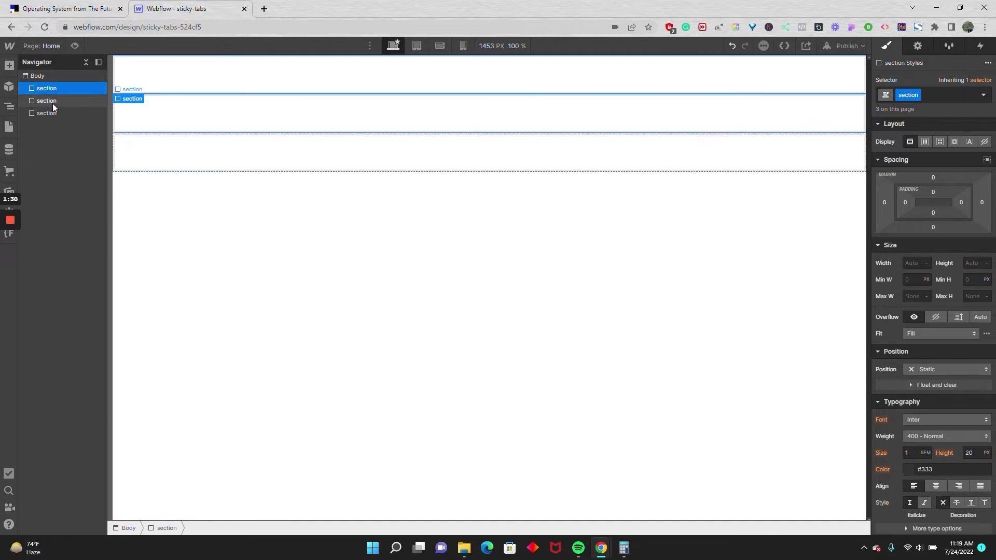
Give the first section the combo class "100vh" and set its minimum height to 100 VH
left_click(947, 95)
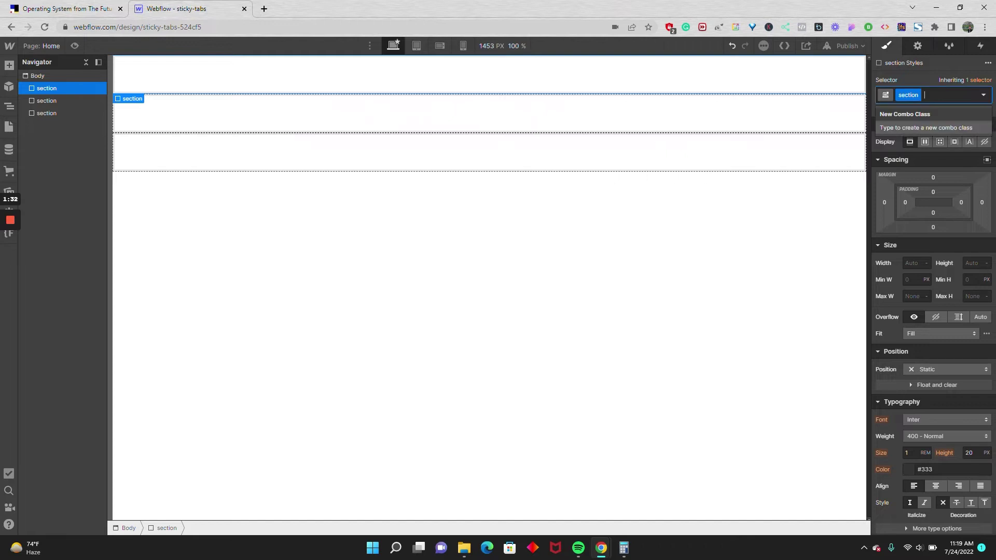
type("100vh")
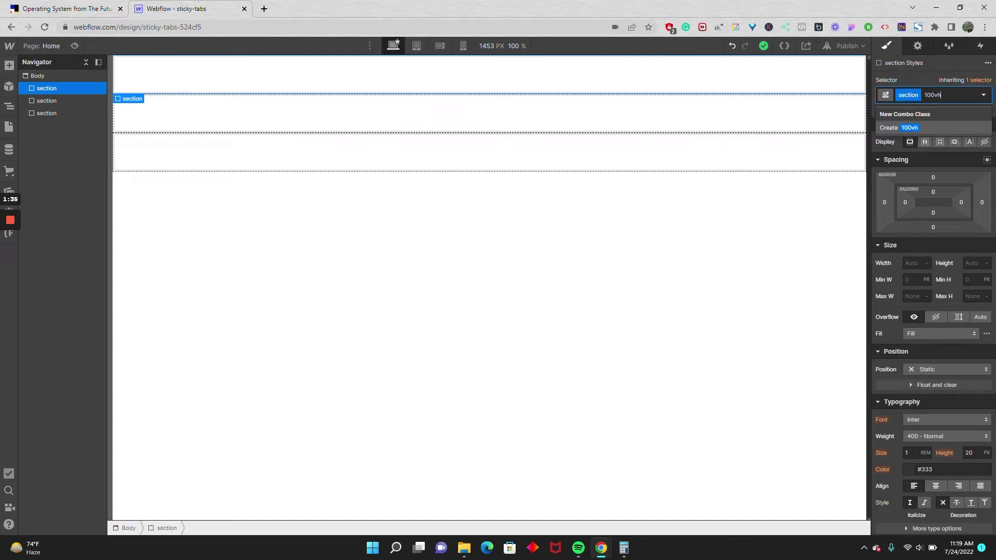
key("Return")
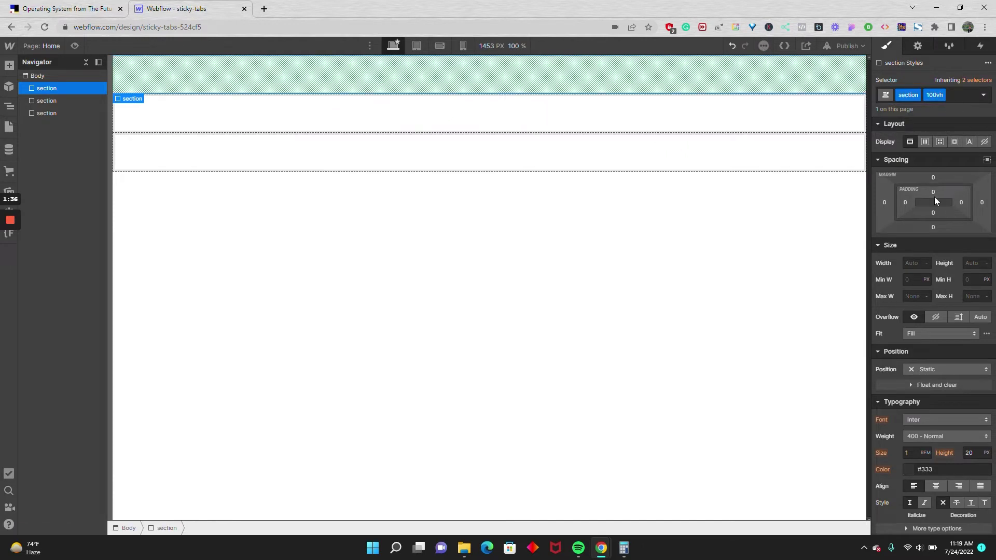
left_click(972, 280)
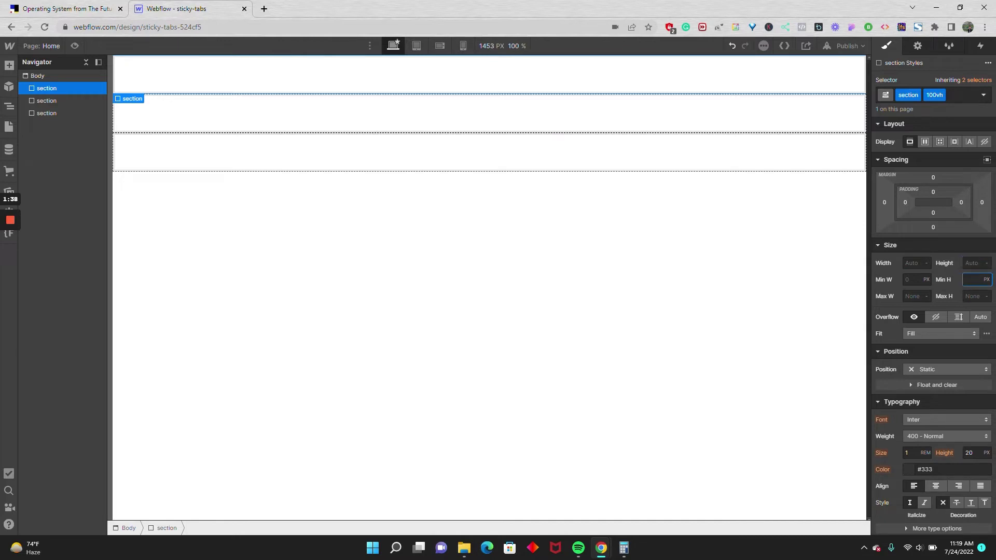
type("100vh")
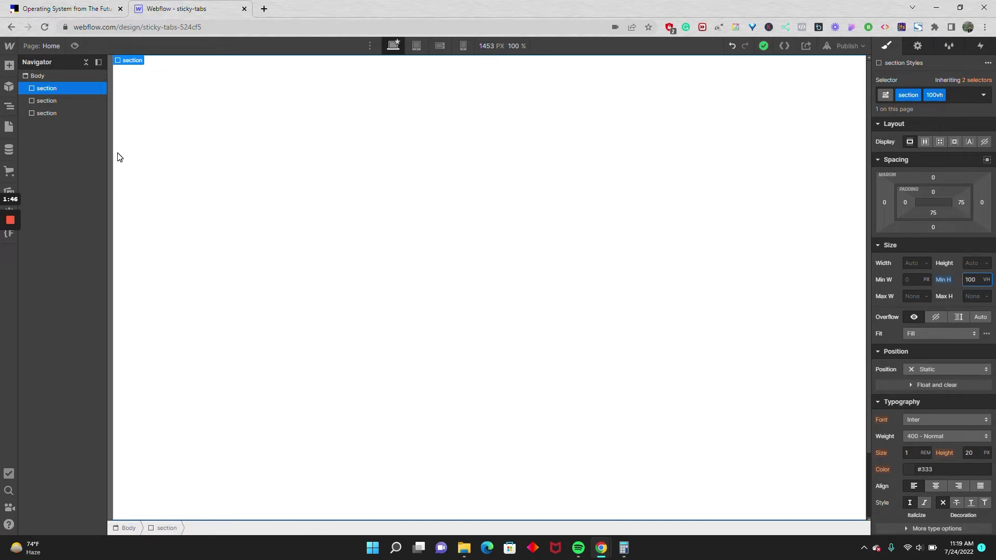
Apply the existing "100vh" combo class to the third section
left_click(51, 118)
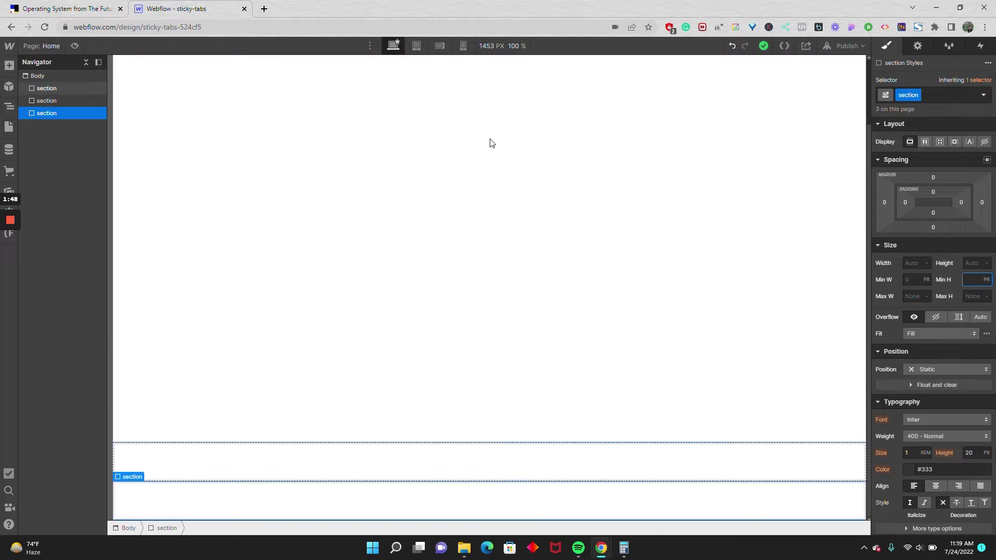
left_click(927, 101)
left_click(891, 155)
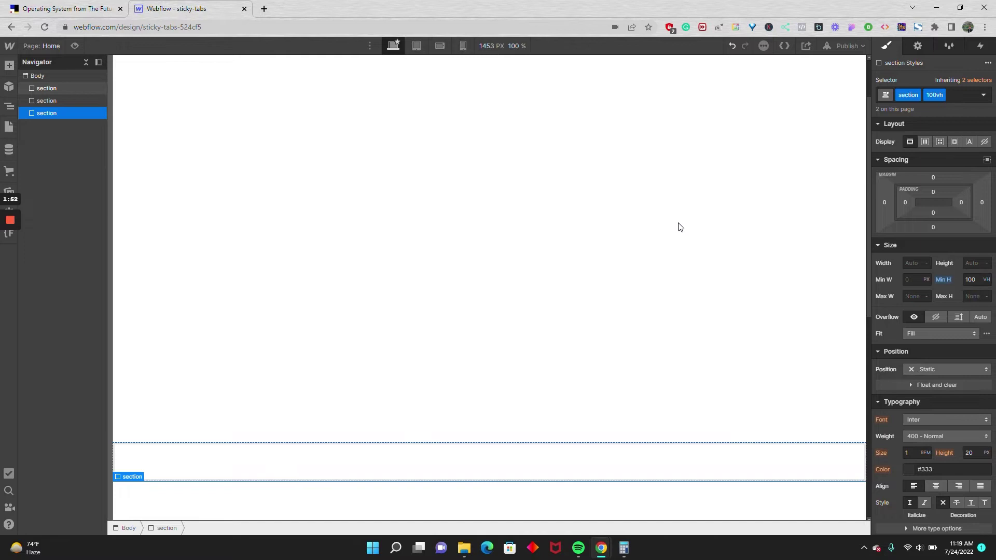
Set the background color of the "100vh" sections to light blue #c9e8f5
scroll(925, 346, "down", 3)
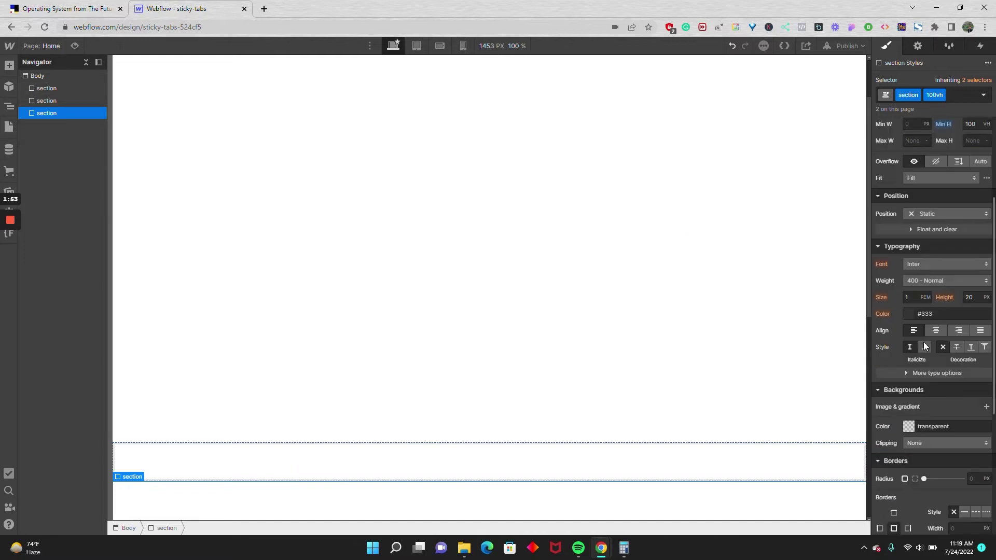
left_click(910, 425)
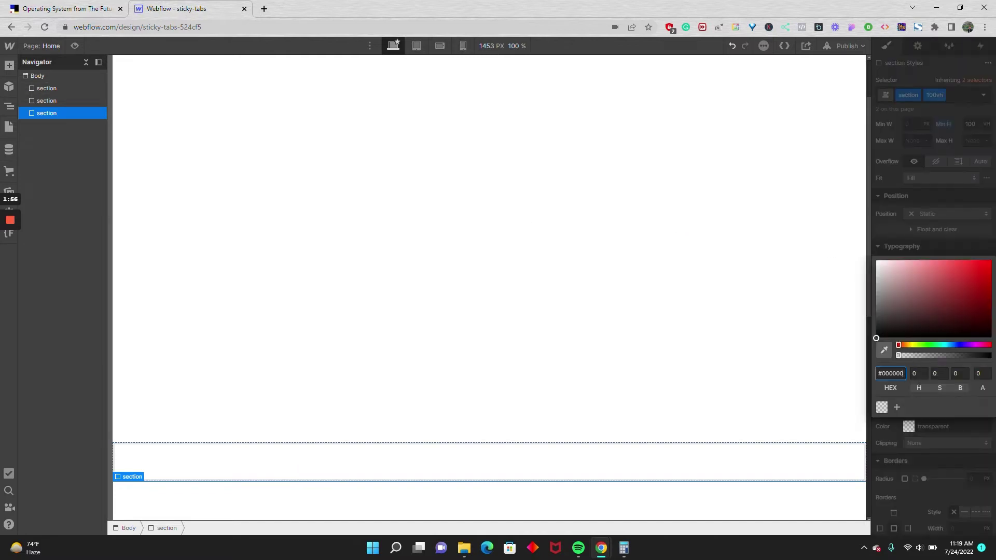
left_click(949, 345)
left_click_drag(948, 283, 897, 263)
left_click(901, 214)
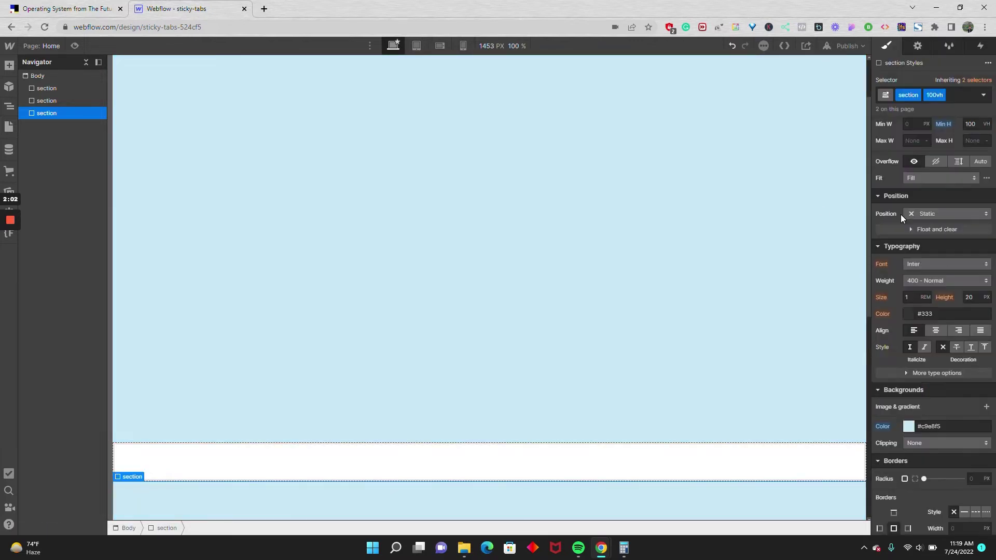
Add a Div Block inside the middle section and give it the class "container"
left_click(41, 100)
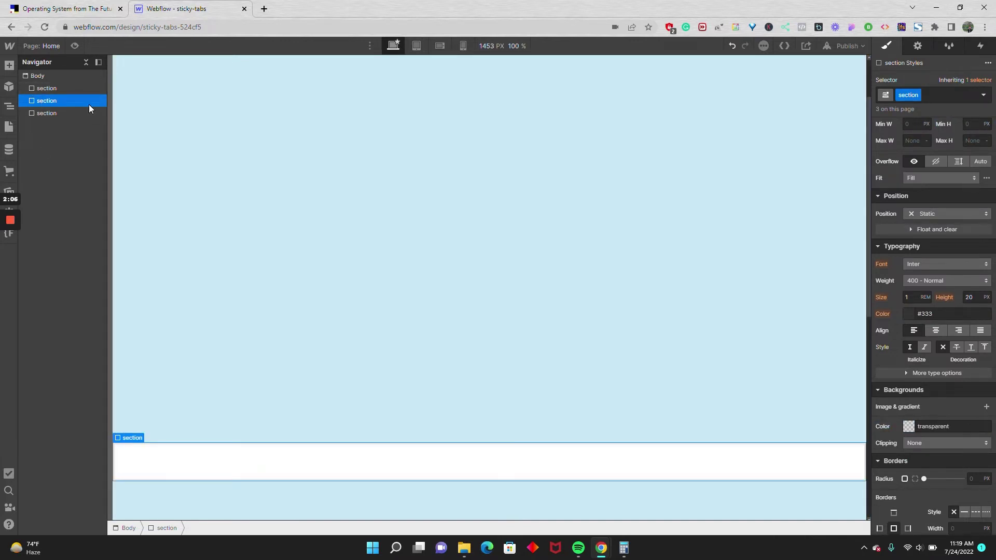
key("ctrl+e")
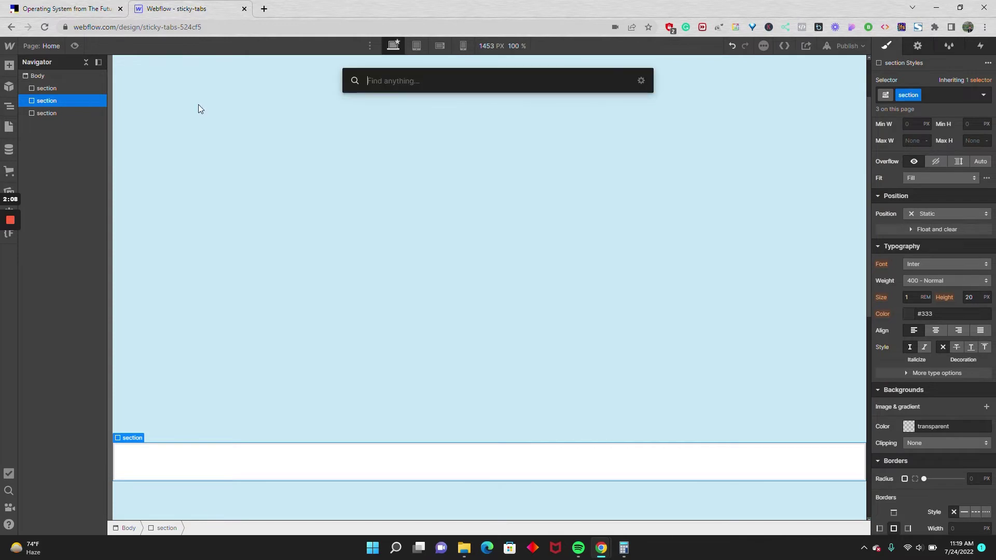
type("d")
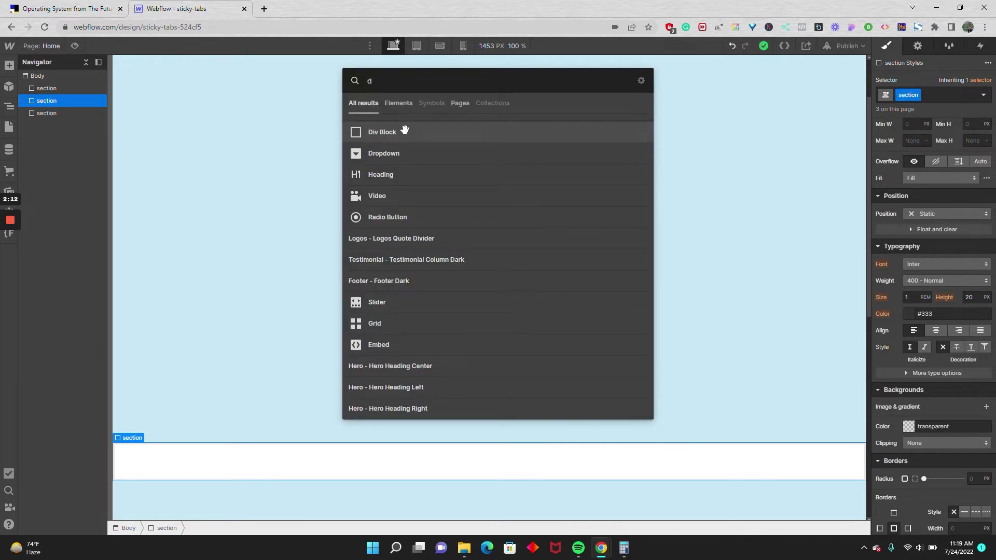
left_click(405, 132)
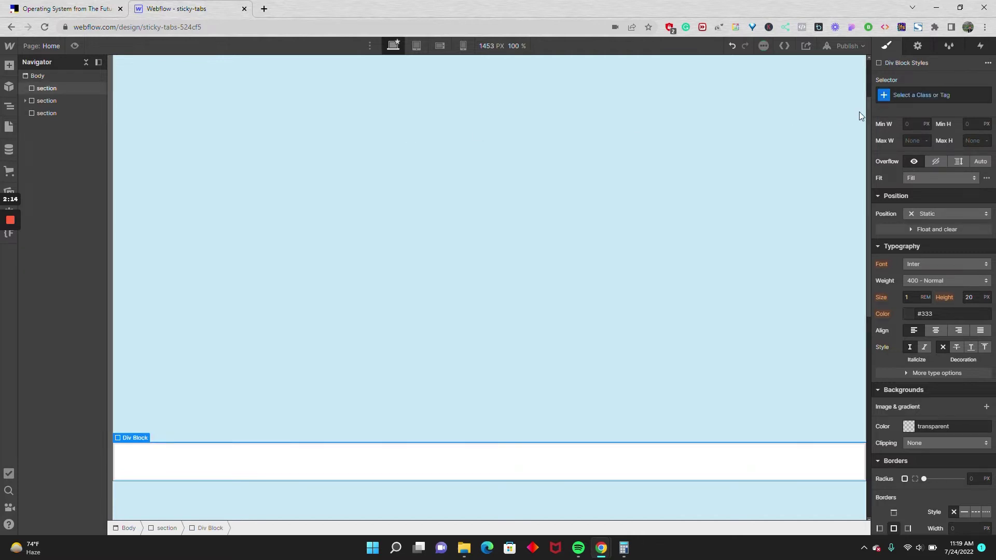
left_click(915, 95)
type("container")
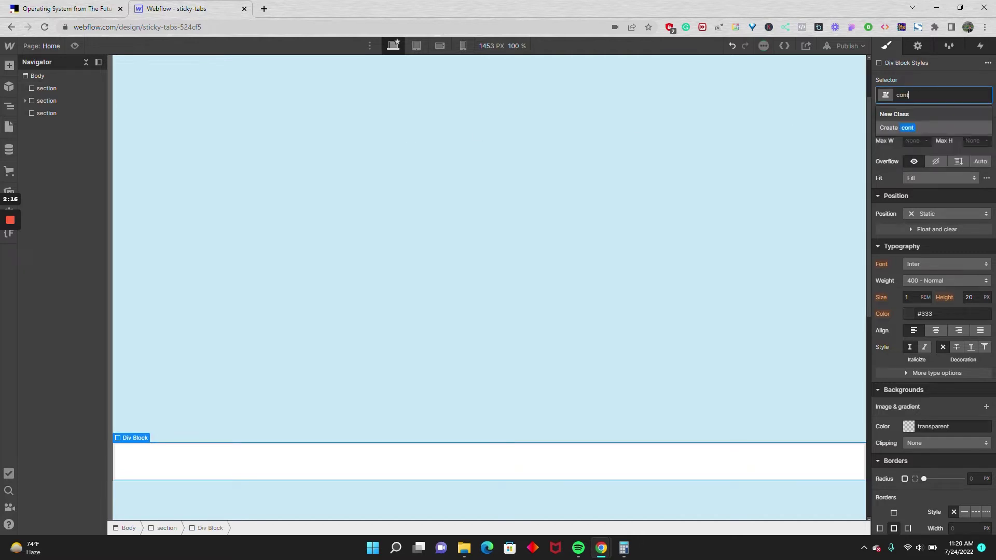
key("Return")
Set the container's width to 100% and its maximum width to 96 rem
scroll(916, 135, "up", 3)
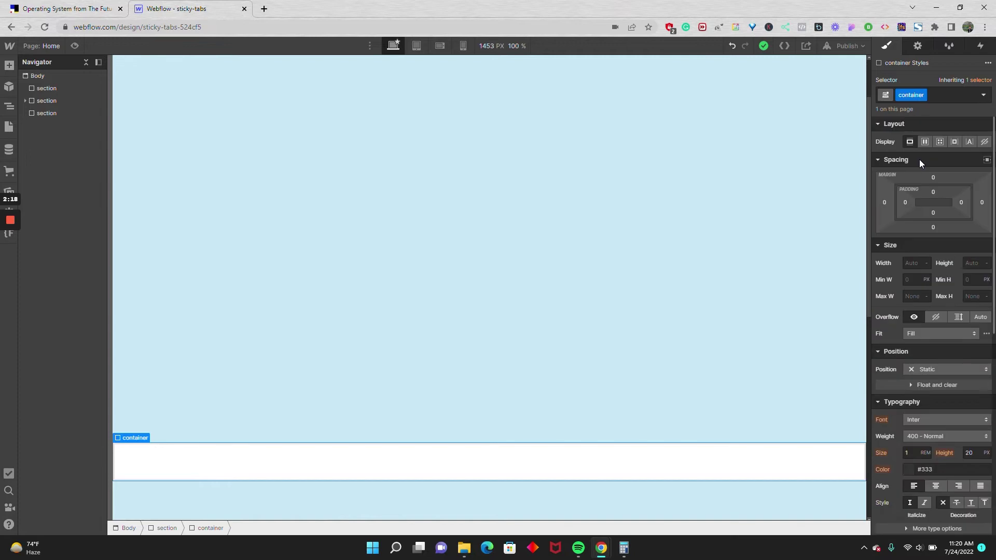
left_click(914, 260)
type("100")
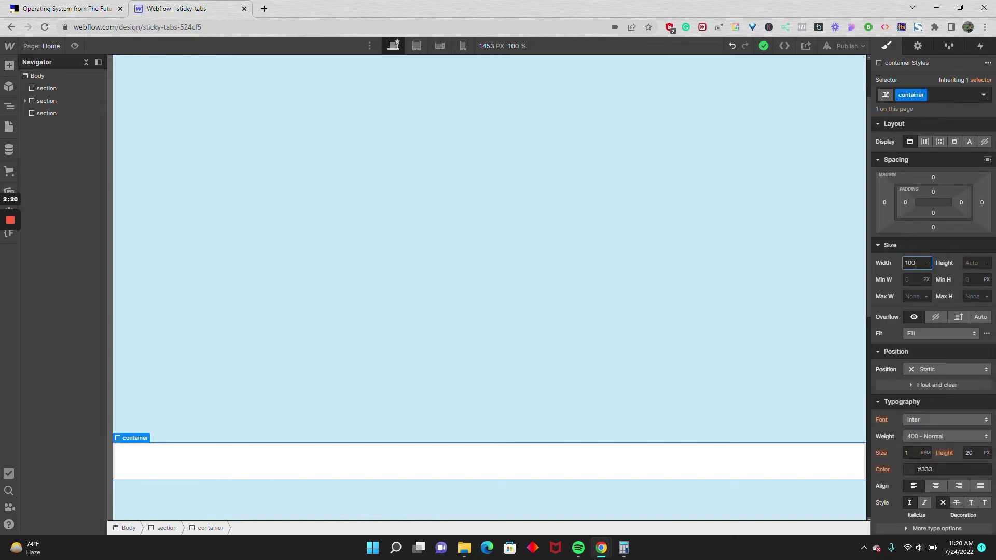
type("5%")
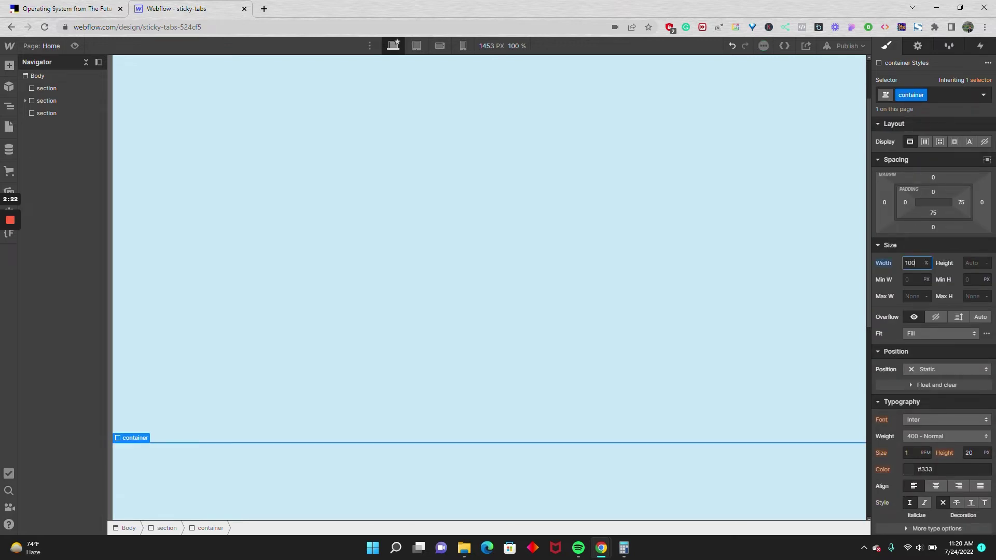
left_click(910, 299)
type("96")
Set the container's top and bottom padding to 5rem each
left_click(934, 192)
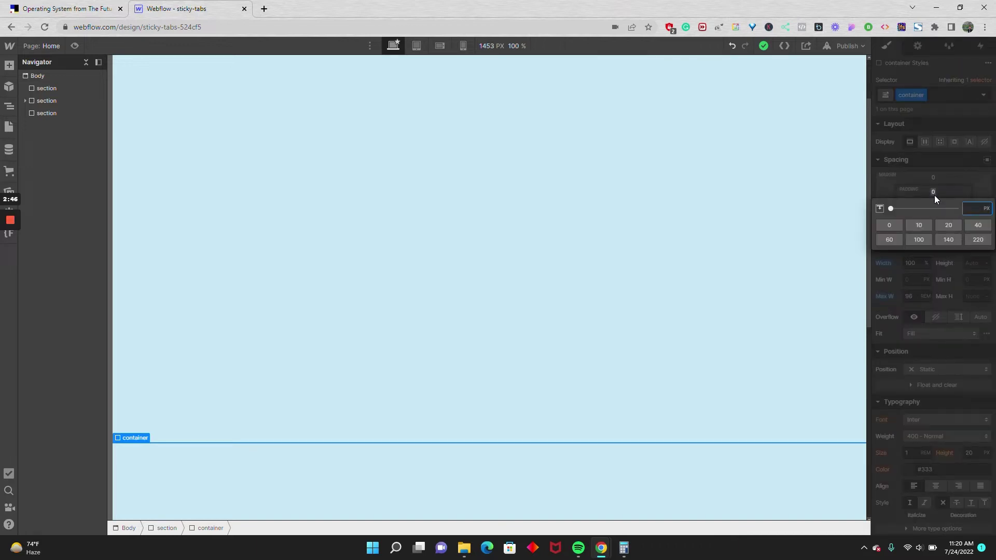
type("5rem")
key("Return")
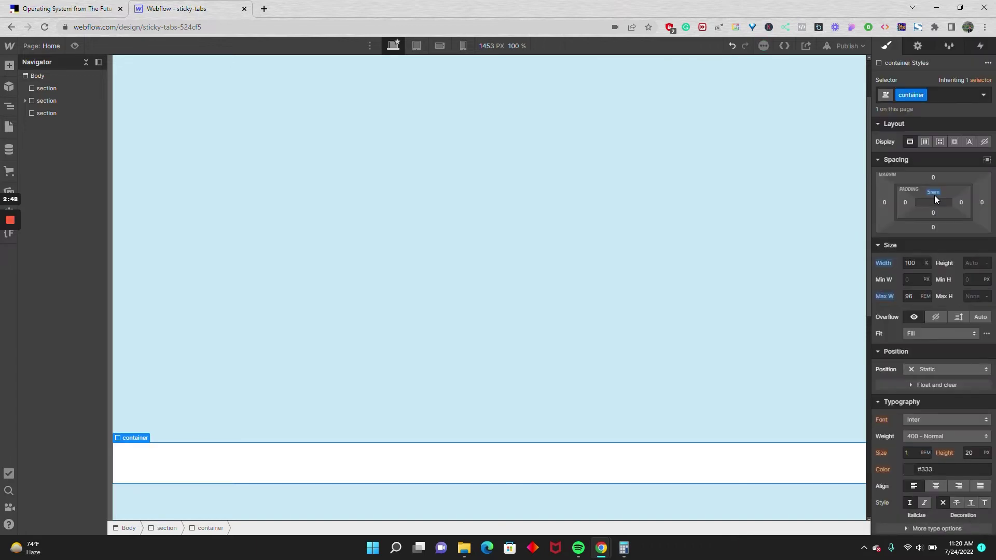
left_click(933, 213)
type("5rem")
key("Return")
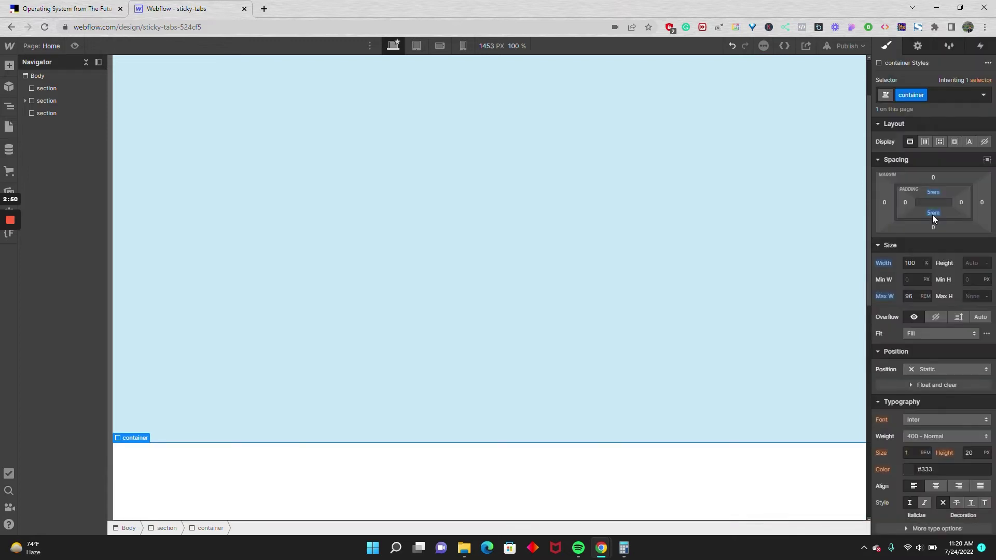
Set the container's left and right padding to 2rem each
left_click(906, 203)
type("2re")
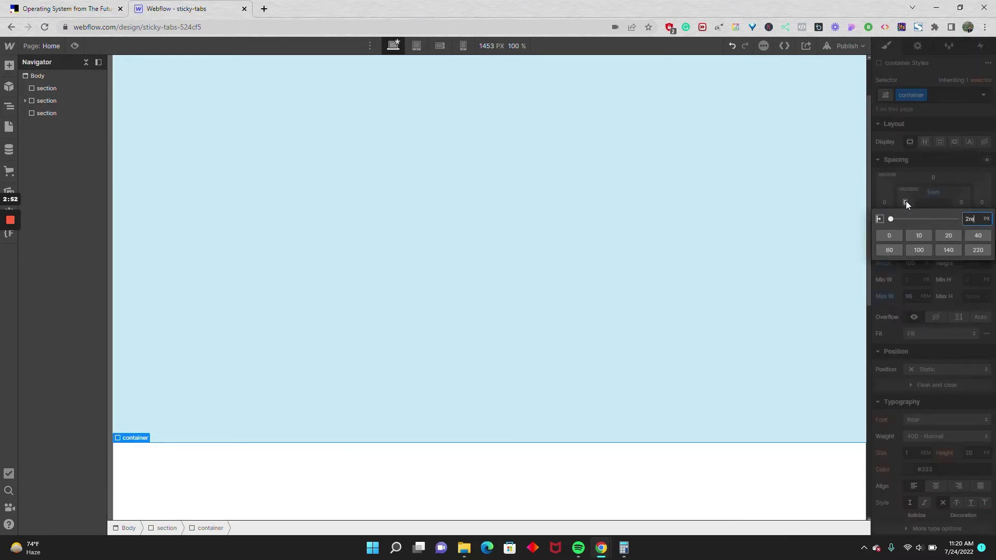
type("m")
key("Return")
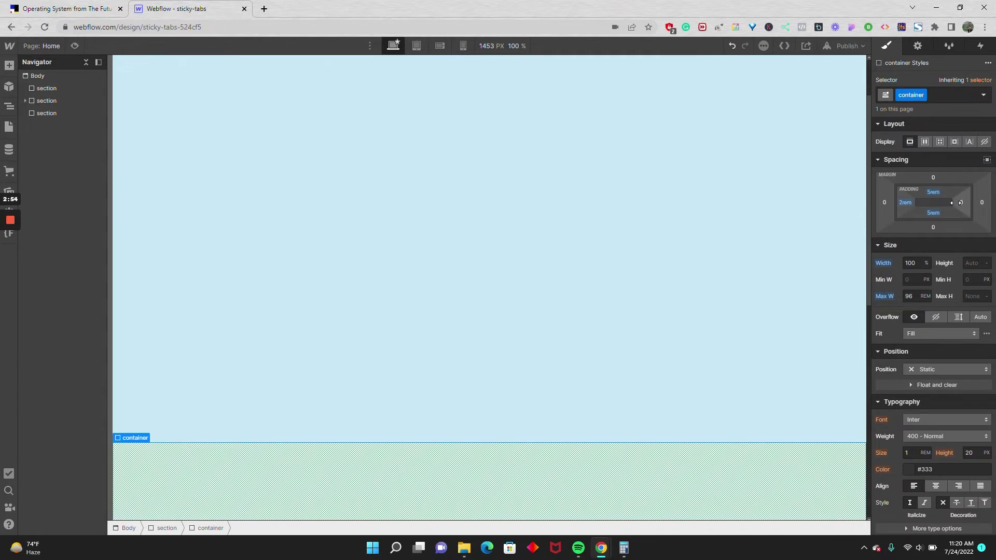
left_click(961, 203)
type("2rem")
key("Return")
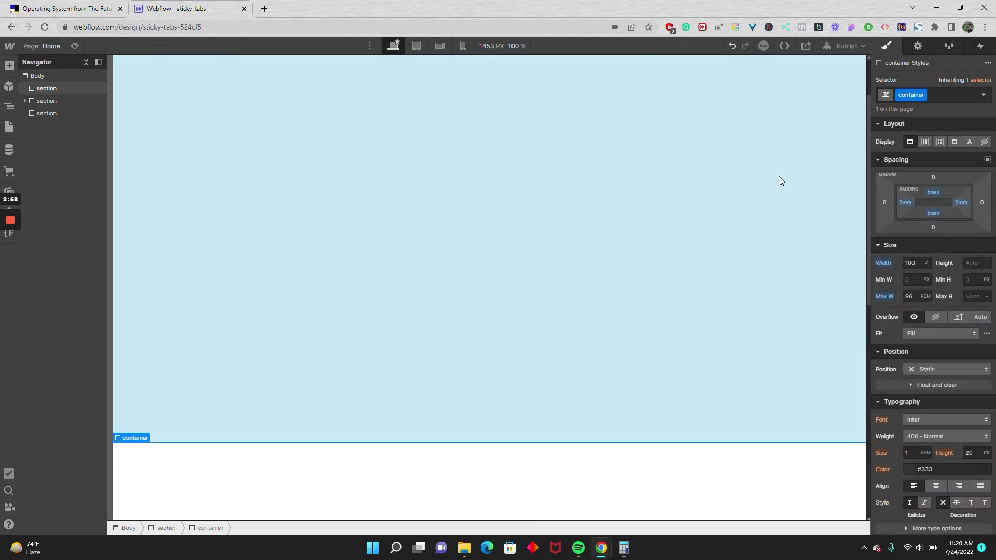
Add a Div Block inside the container with the class "sticky-wrapper" and set its position to Relative
scroll(702, 210, "down", 3)
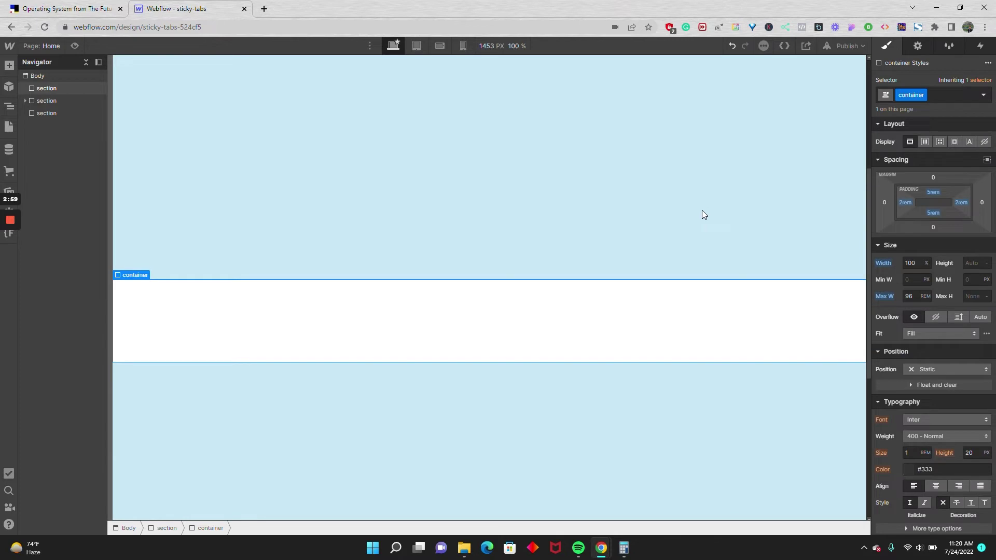
left_click(24, 102)
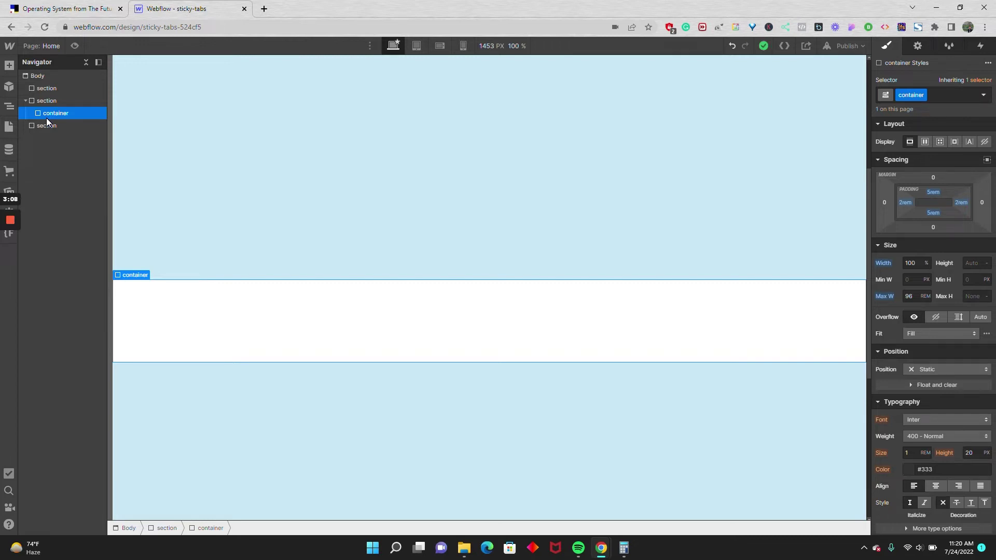
key("ctrl+e")
type("d")
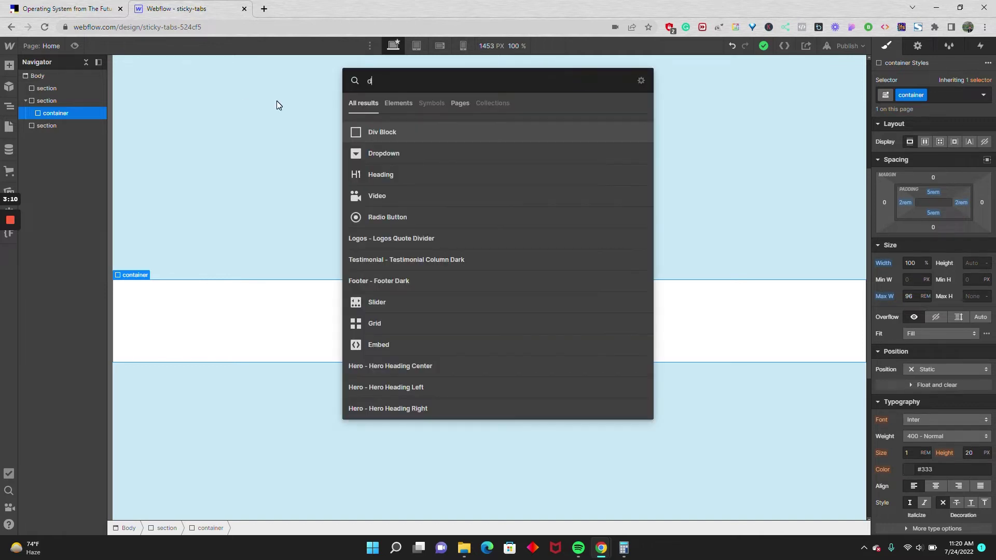
left_click(407, 133)
key("ctrl+Return")
type("sti")
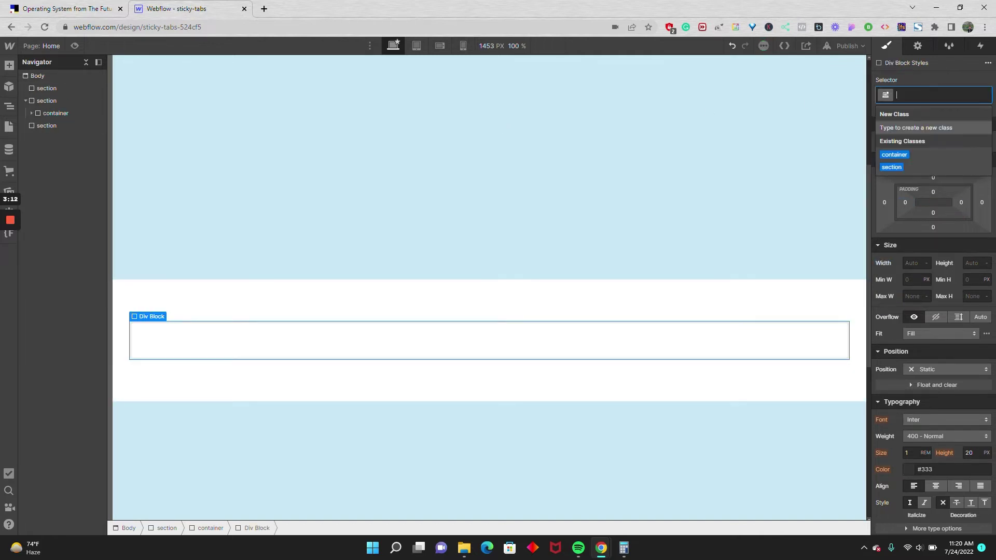
type("cky-wrapper")
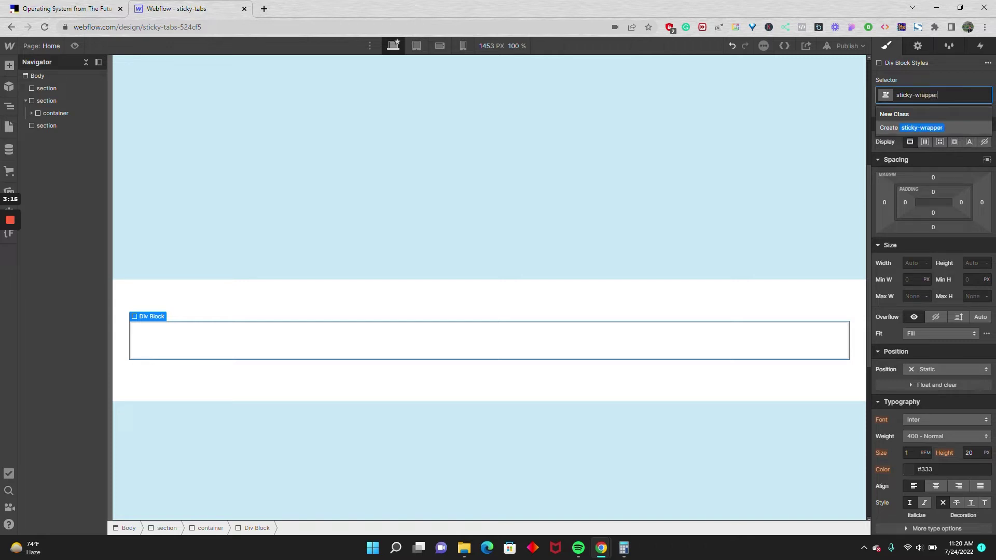
key("Return")
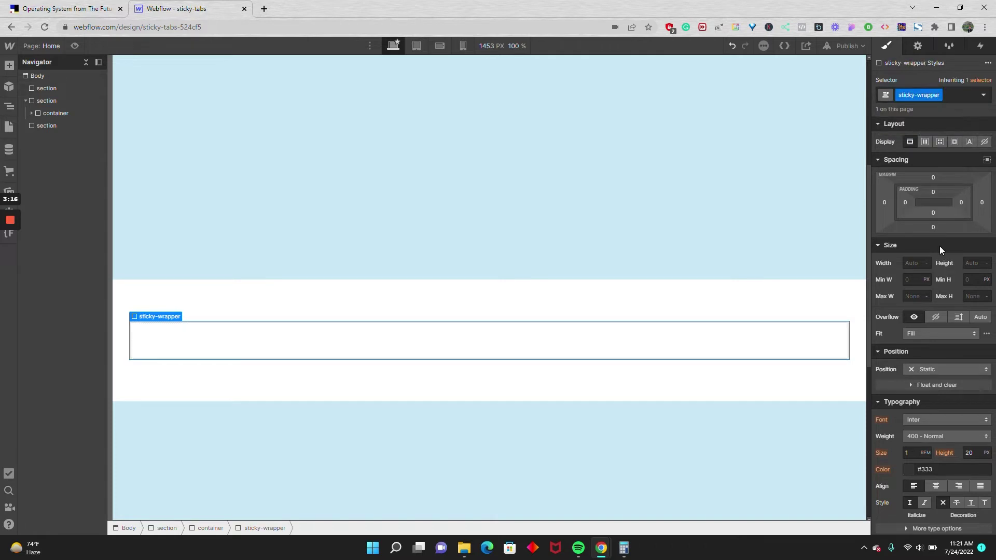
left_click(931, 367)
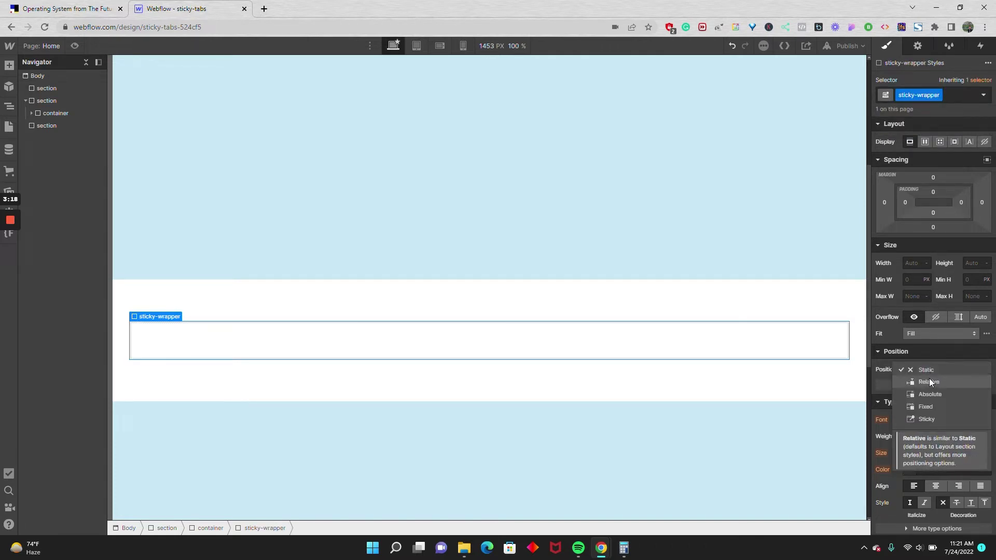
left_click(929, 381)
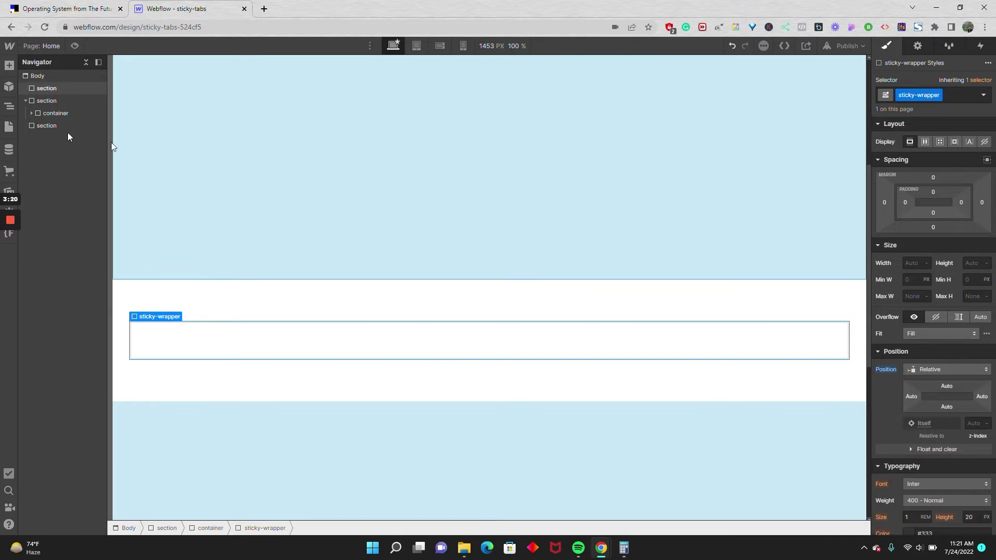
Add a Div Block inside the sticky-wrapper and start assigning it a class
left_click(32, 113)
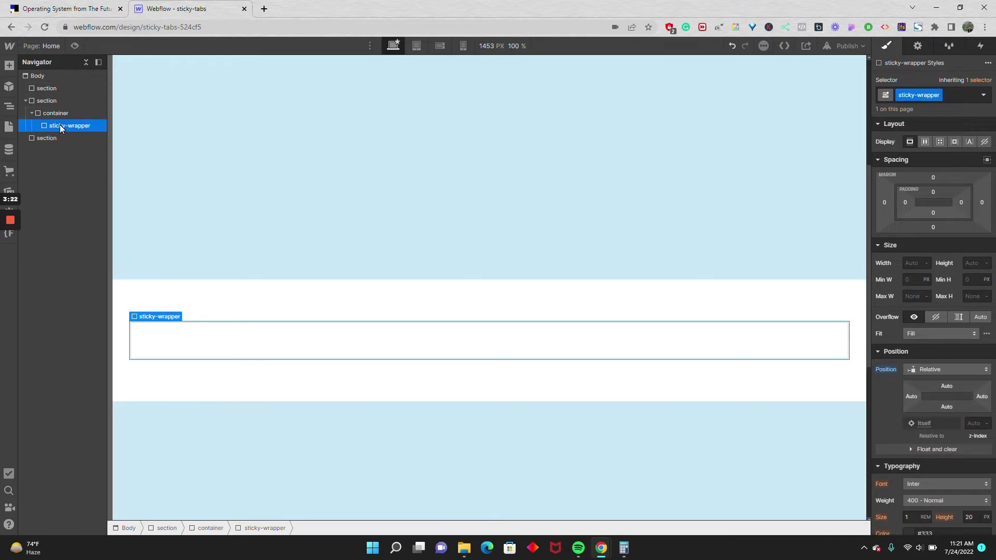
key("ctrl+e")
type("d")
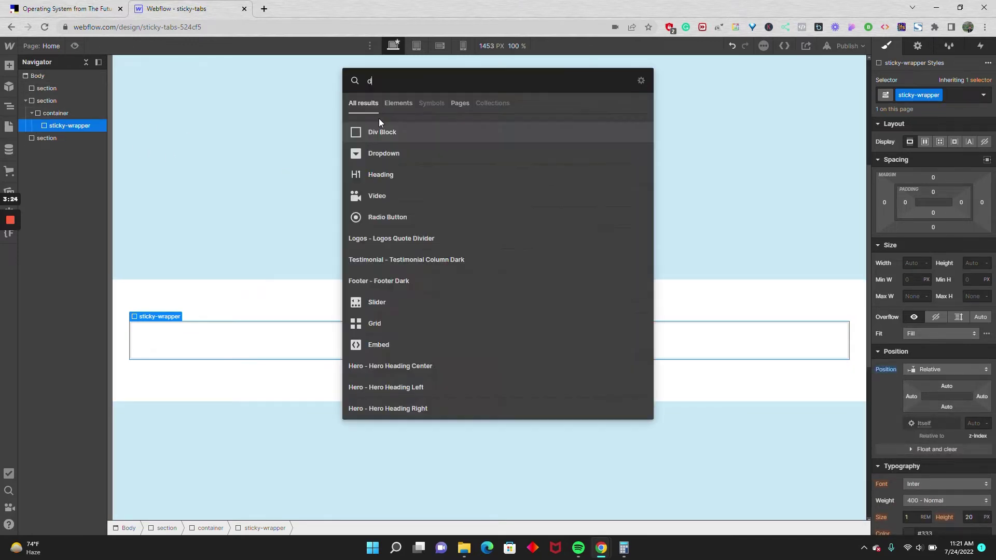
left_click(381, 133)
left_click(918, 95)
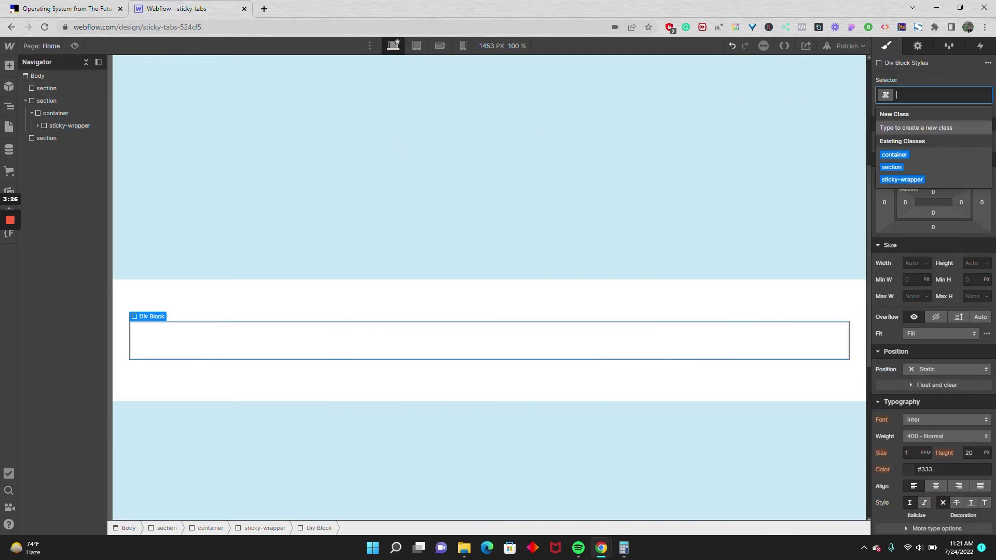
type("nav-")
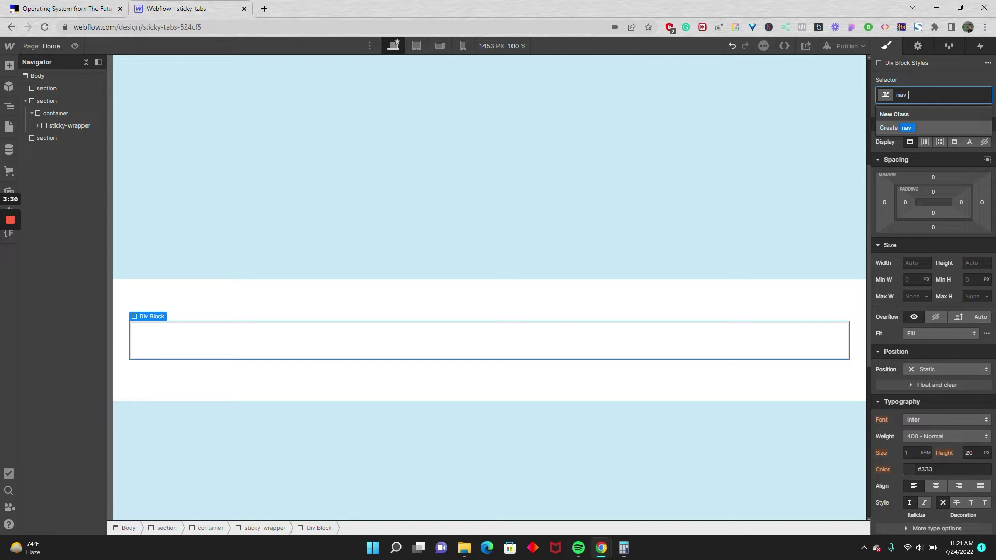
type("wrapper")
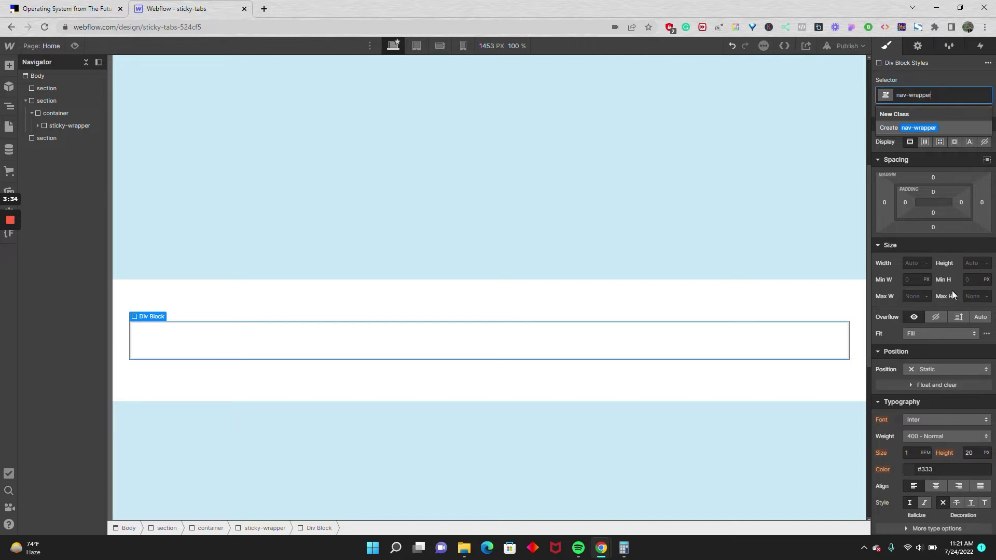
key("BackSpace")
key("BackSpace")
key("BackSpace")
key("BackSpace")
key("BackSpace")
key("BackSpace")
key("BackSpace")
key("BackSpace")
key("BackSpace")
key("BackSpace")
key("BackSpace")
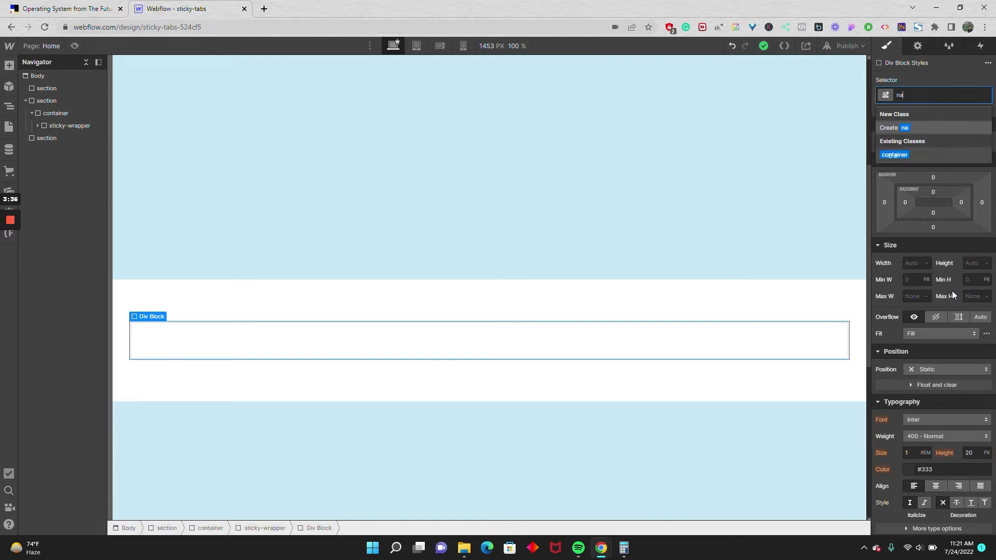
Give the new Div Block inside the sticky-wrapper the class "sticky-nav-wrapper"
type("s")
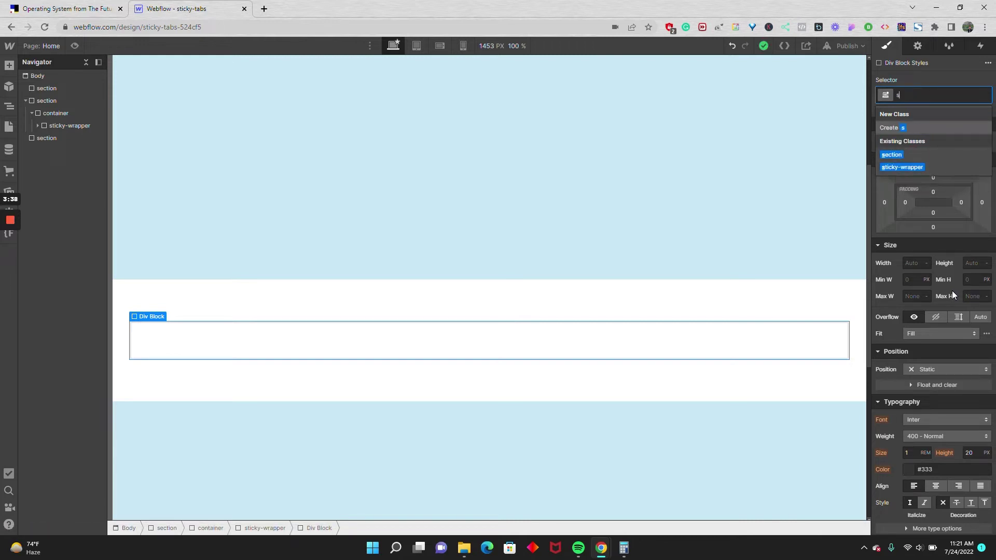
type("ticky-nav-wrapper")
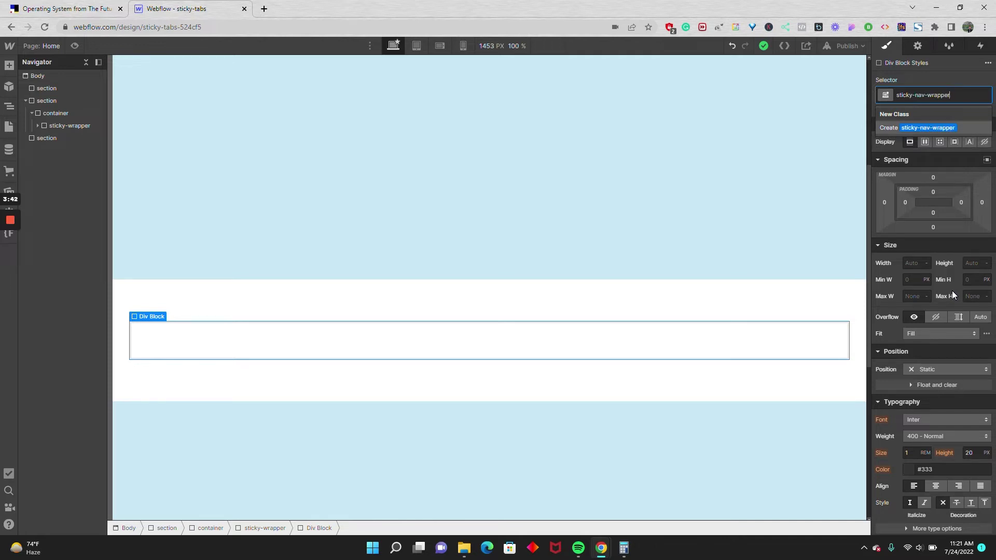
key("Return")
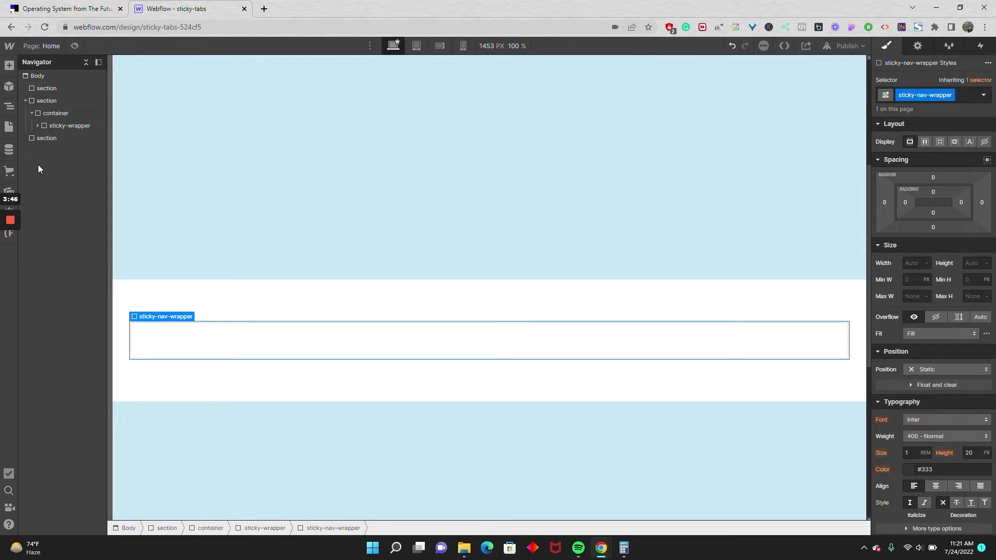
Add another Div Block directly inside the container, after the sticky-wrapper
left_click(54, 112)
key("ctrl+e")
type("f")
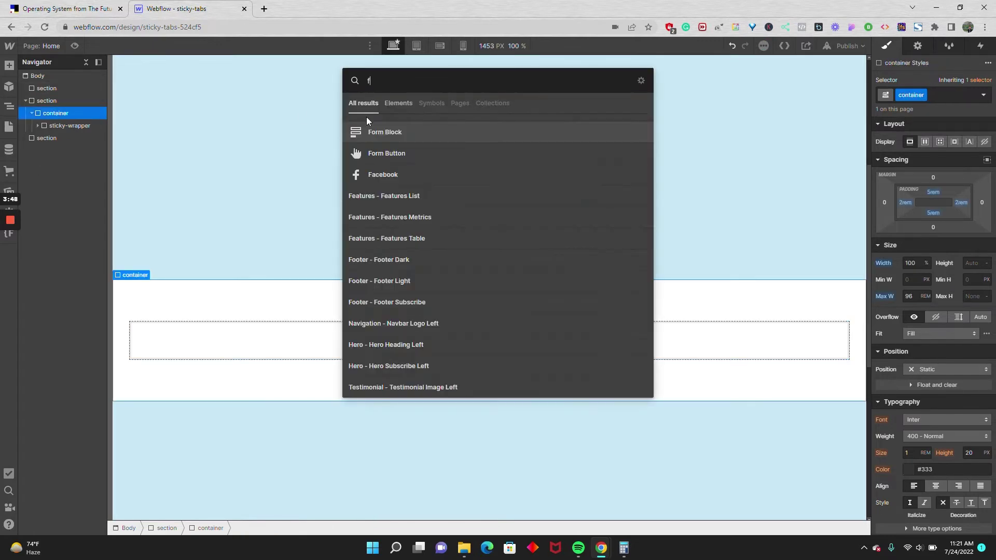
type("d")
key("BackSpace")
key("BackSpace")
type("d")
left_click(453, 134)
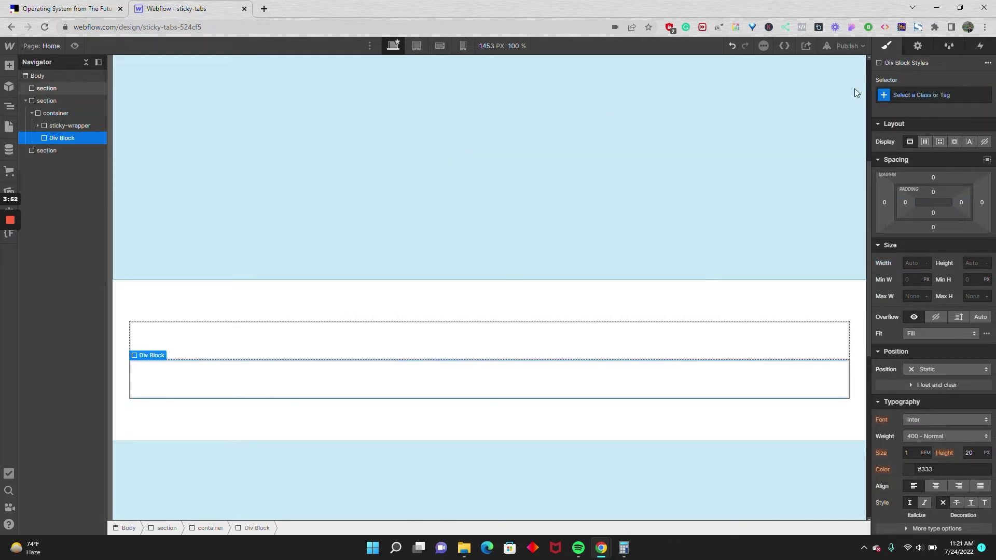
Give the new Div Block the class "content-wrapper" and move it into the sticky-wrapper, after the sticky-nav-wrapper
key("ctrl+Return")
type("content-wrapper")
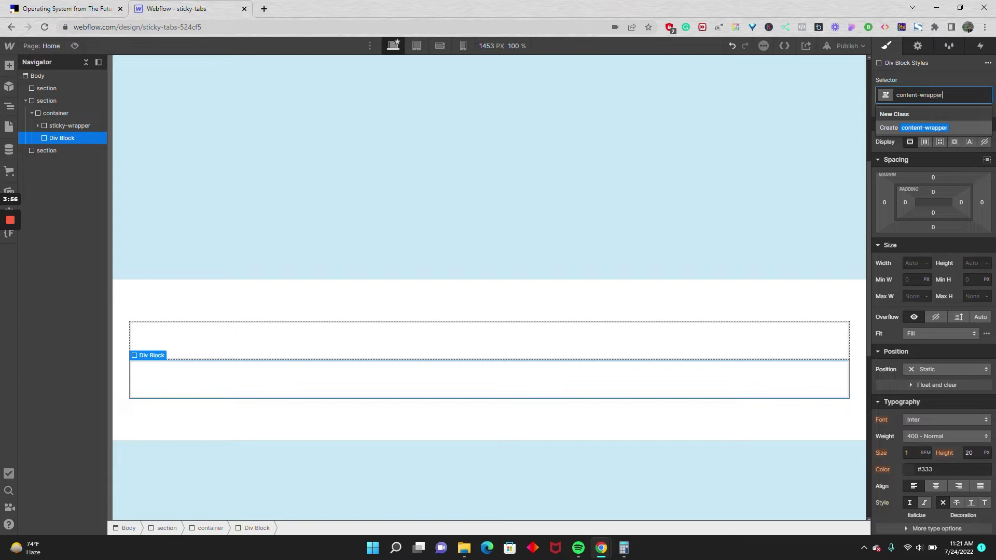
key("Return")
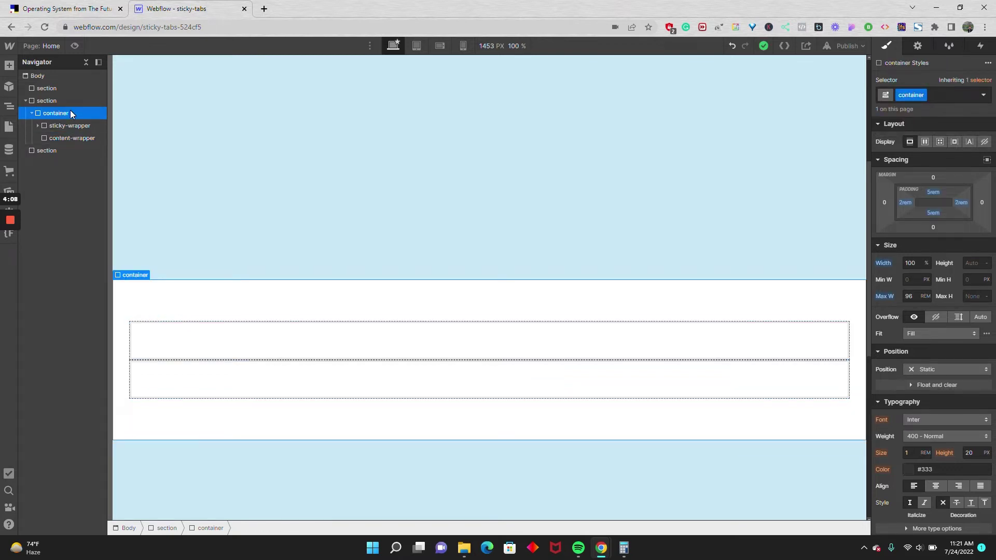
left_click(39, 127)
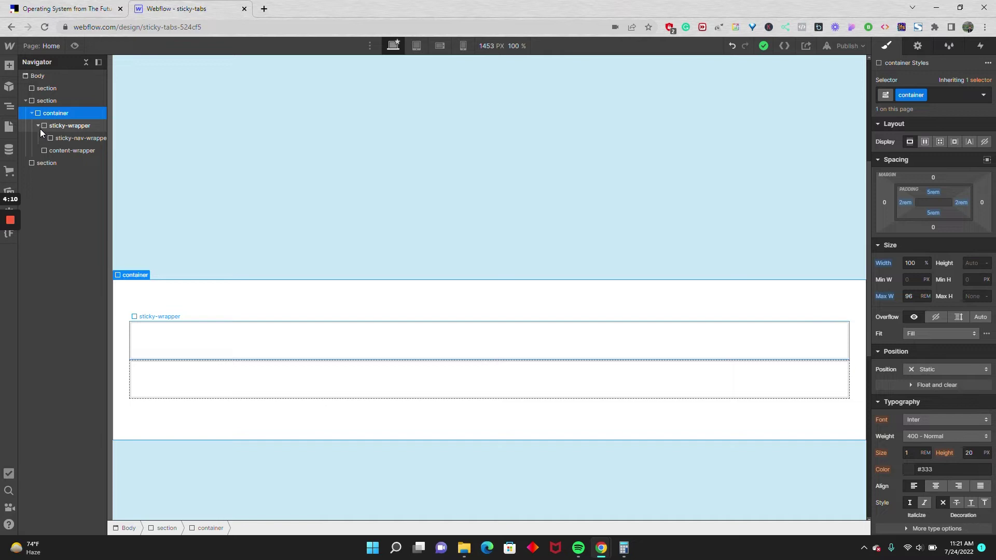
left_click_drag(60, 149, 71, 148)
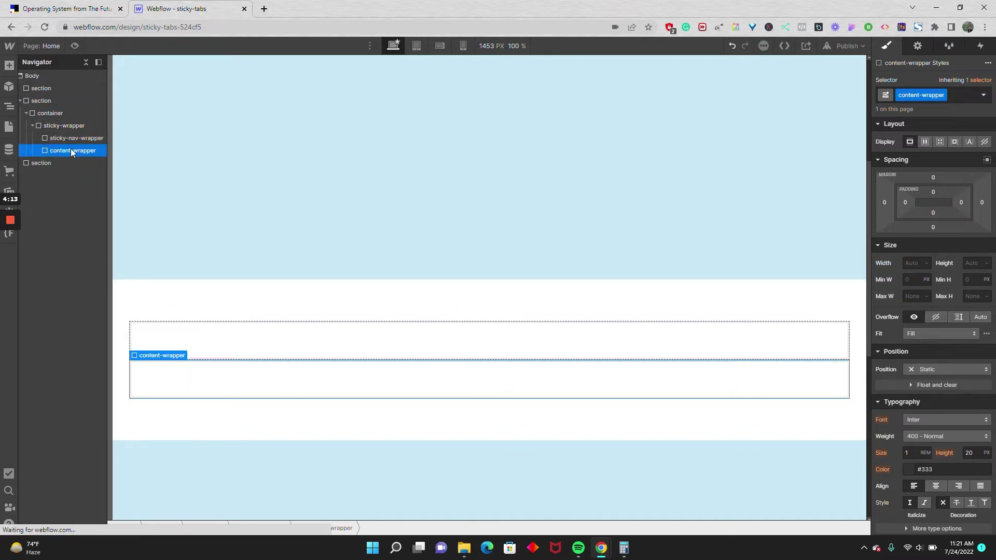
Add a third Div Block inside the sticky-wrapper and give it the class "image-wrapper"
left_click(58, 126)
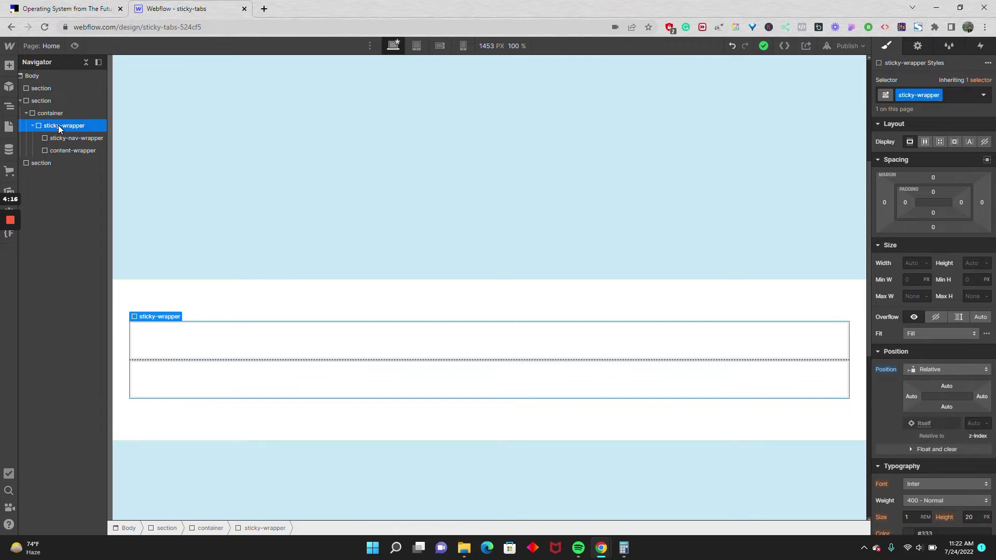
key("ctrl+e")
type("d")
left_click(457, 130)
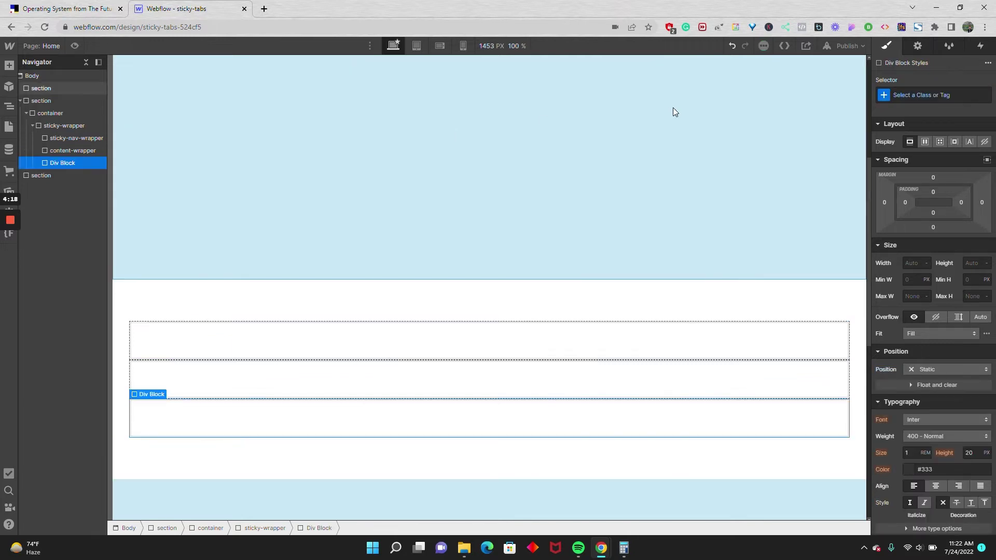
key("ctrl+Return")
type("ima")
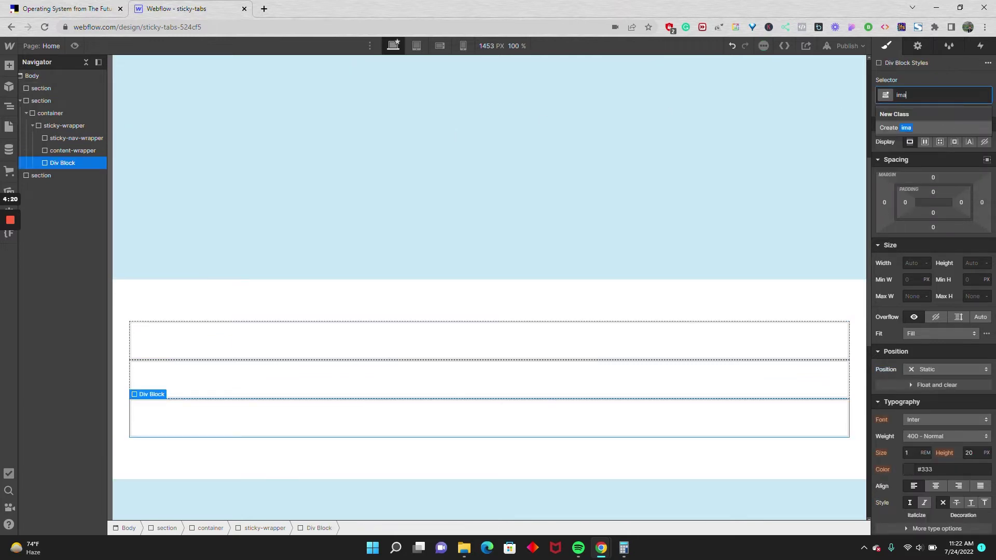
type("ge-wrapper")
key("Return")
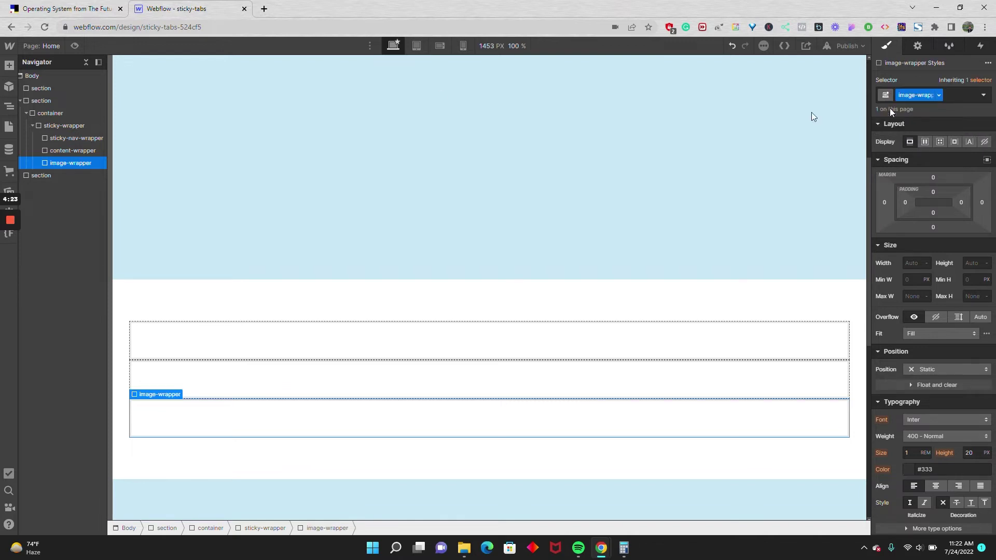
Change the sticky-wrapper's display to a horizontal flex layout justified with space between its children
left_click(70, 149)
left_click(65, 125)
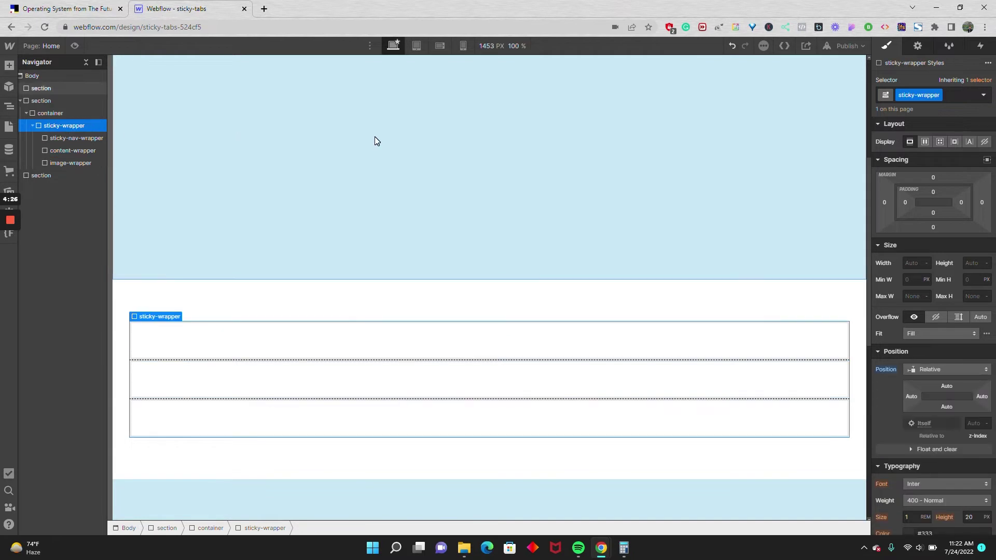
left_click(925, 142)
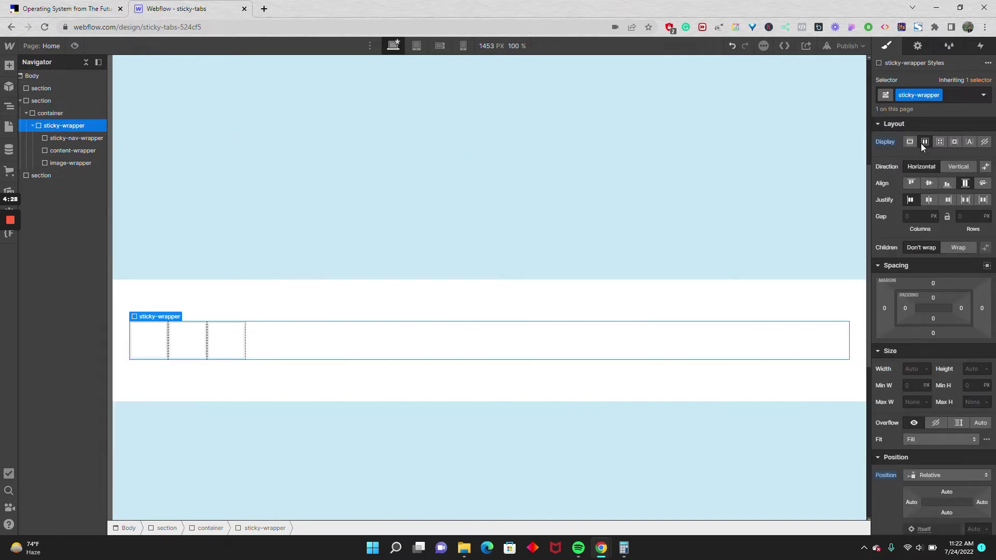
left_click(964, 200)
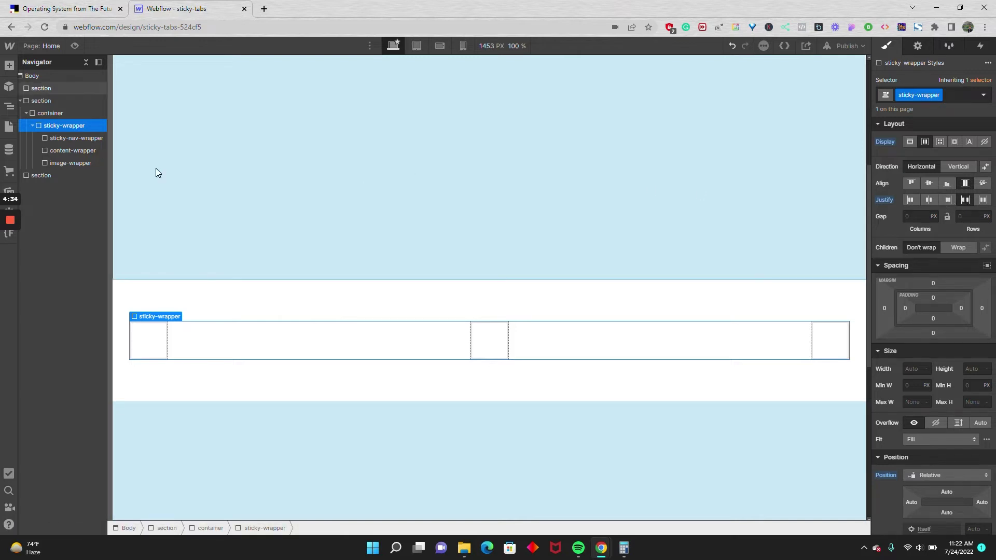
Set the column gap of the sticky-wrapper to 1.5rem
left_click(916, 217)
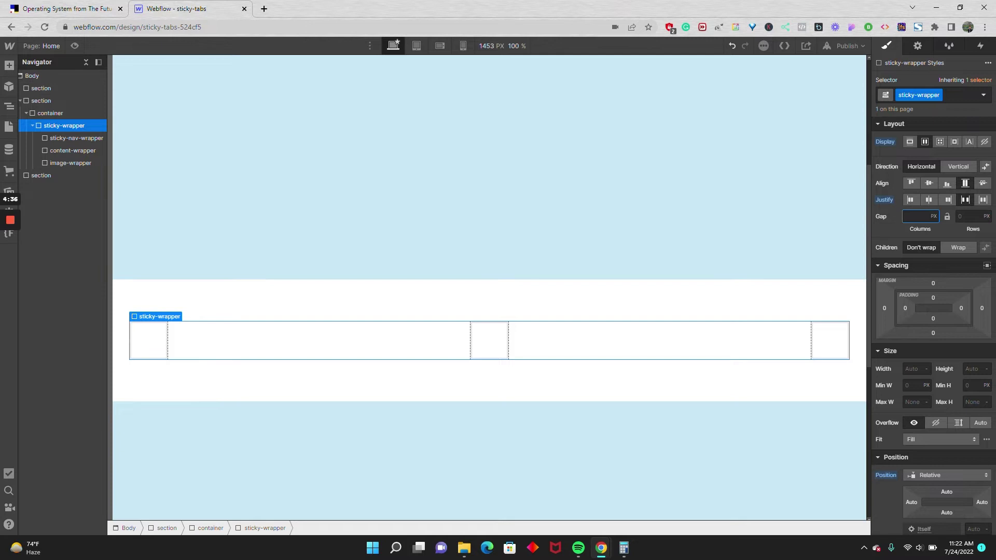
type("1.5rem")
key("Return")
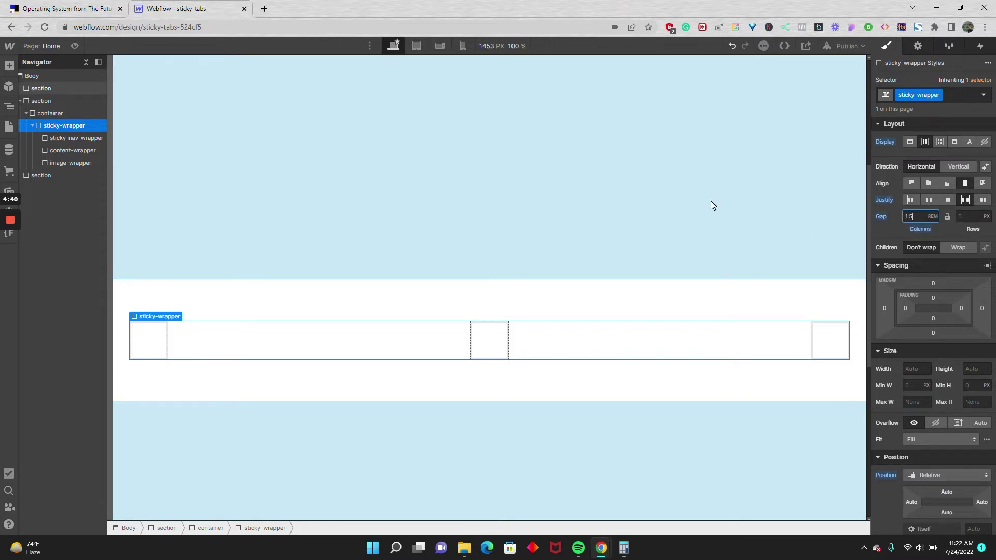
Set the width of the content-wrapper to 32rem
left_click(61, 151)
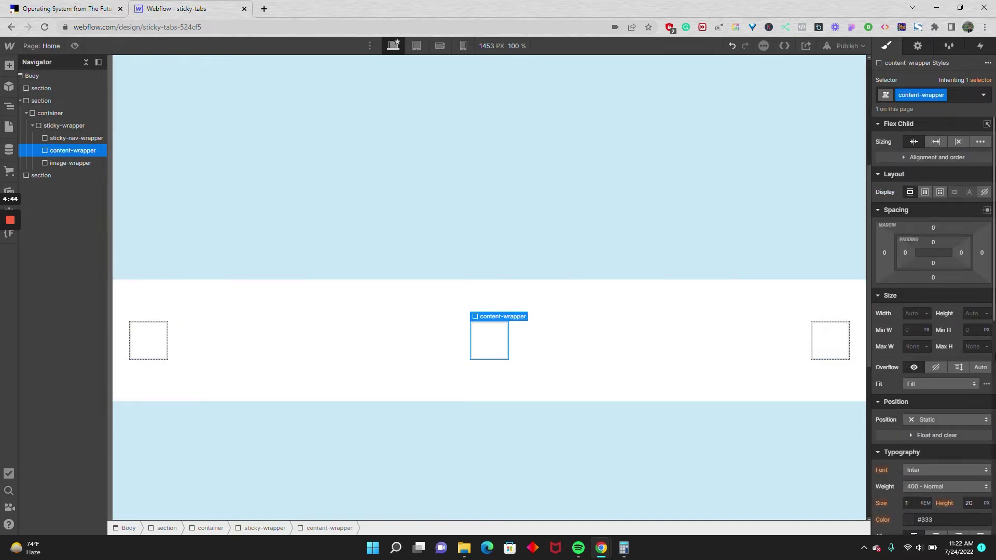
left_click(913, 314)
type("32r")
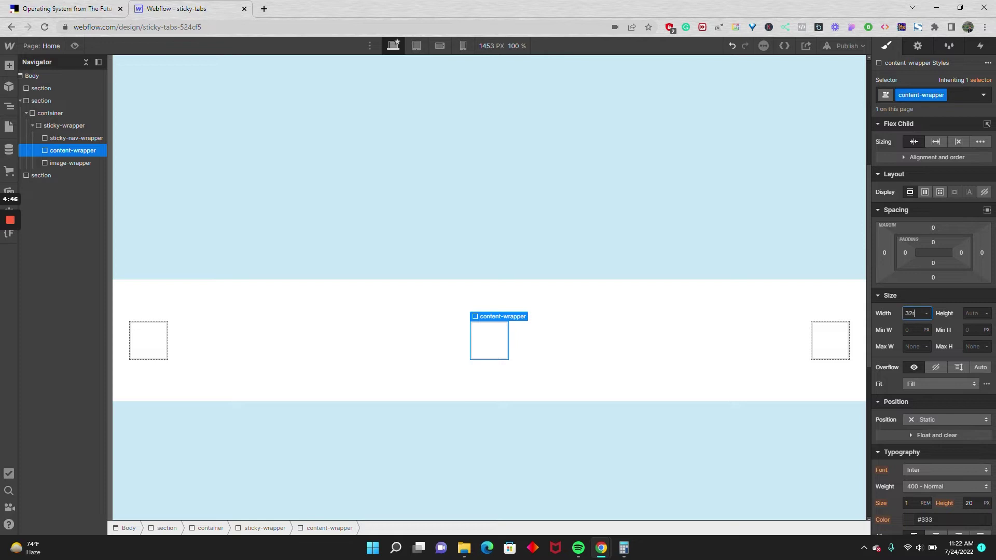
type("em")
key("Return")
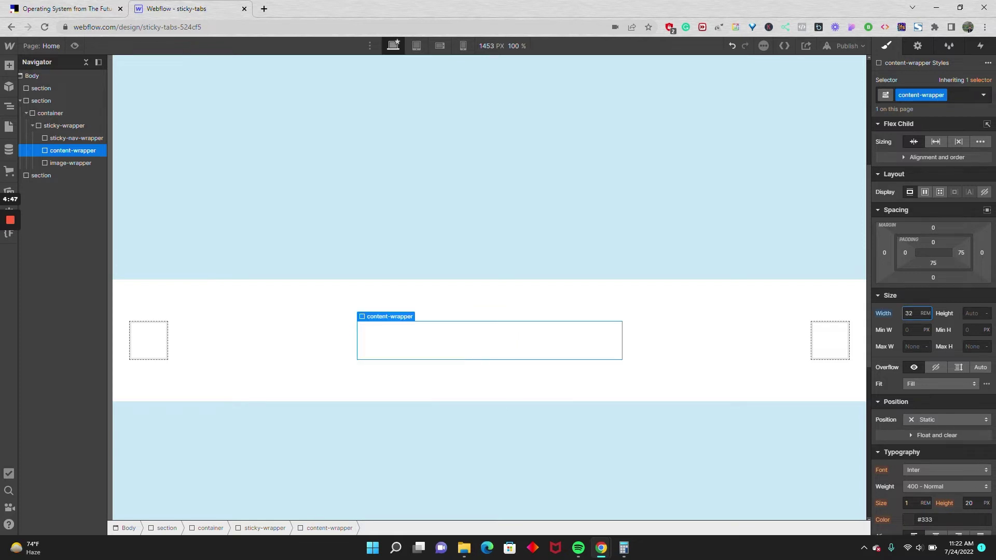
Set the image-wrapper's width and height to 36rem each
left_click(79, 162)
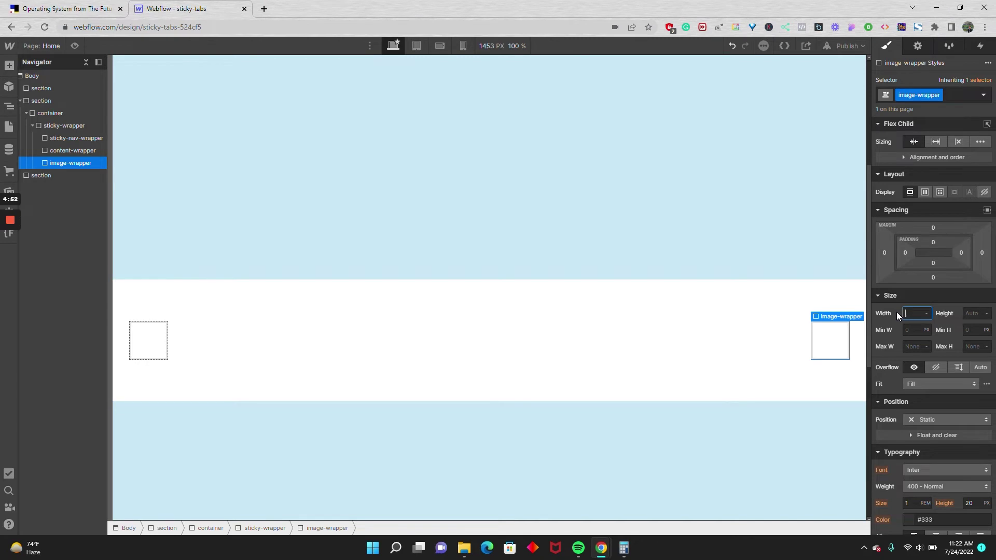
type("36rem")
key("Return")
key("Tab")
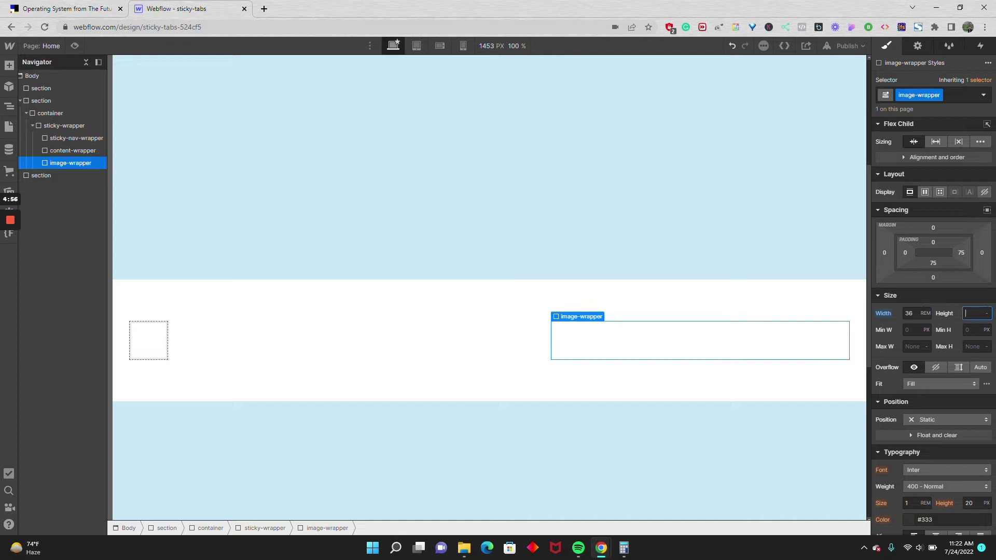
type("36rem")
key("Return")
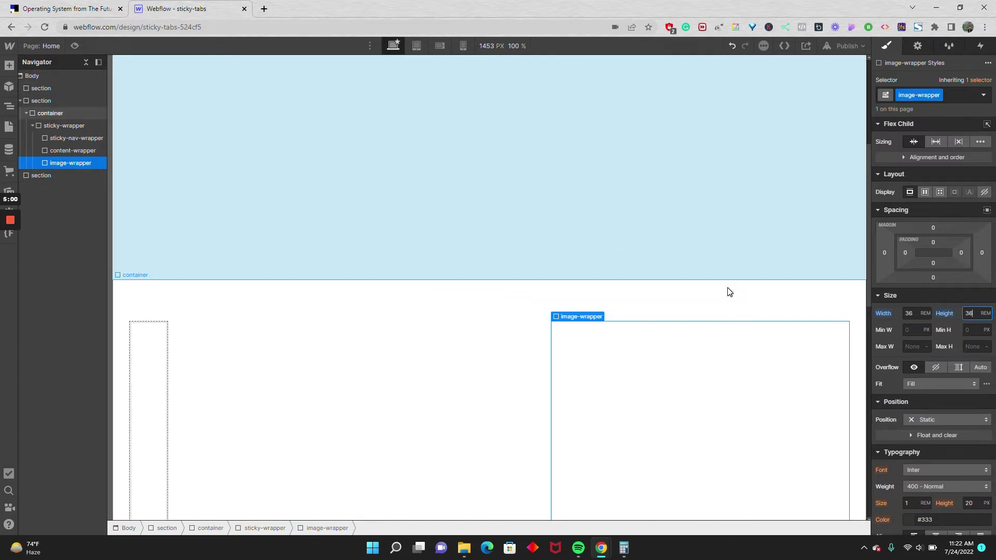
left_click(81, 137)
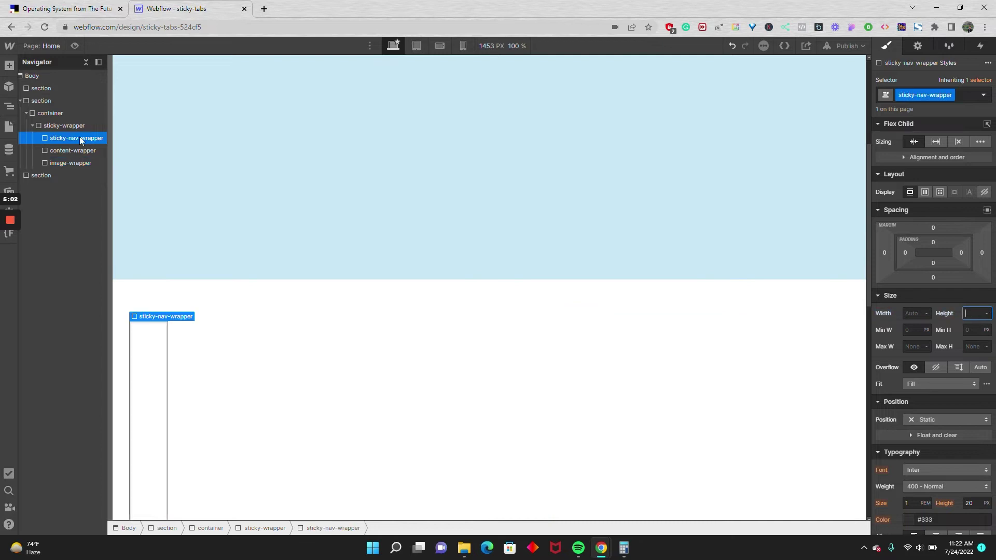
left_click(59, 127)
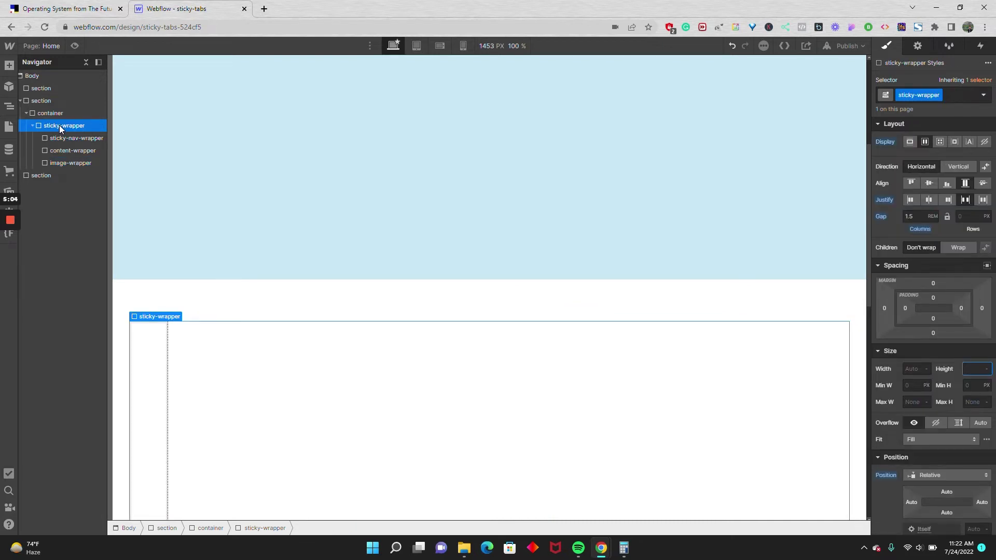
left_click(57, 151)
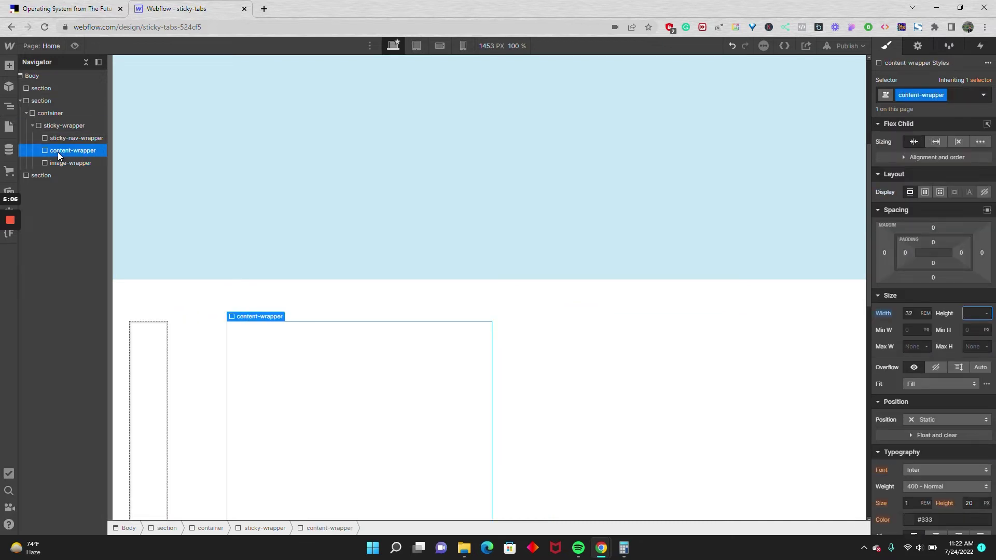
Add a Link Block inside the sticky-nav-wrapper and give it the class "sticky-link-block"
left_click(58, 139)
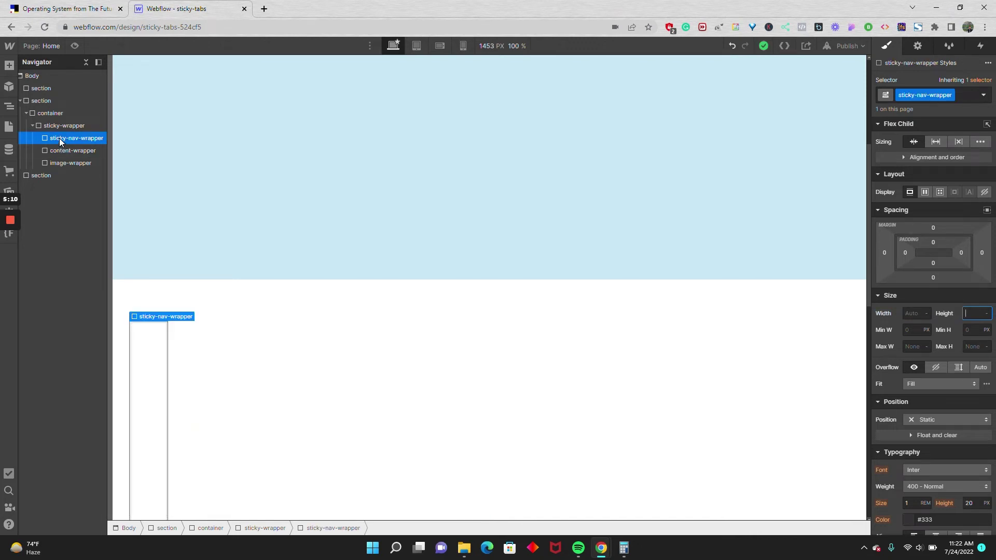
key("ctrl+k")
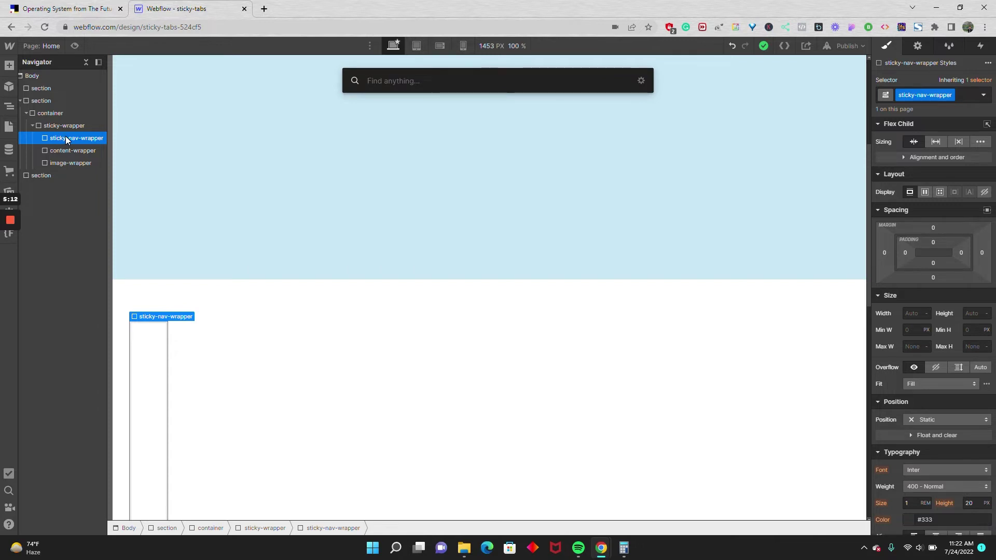
type("li")
left_click(389, 175)
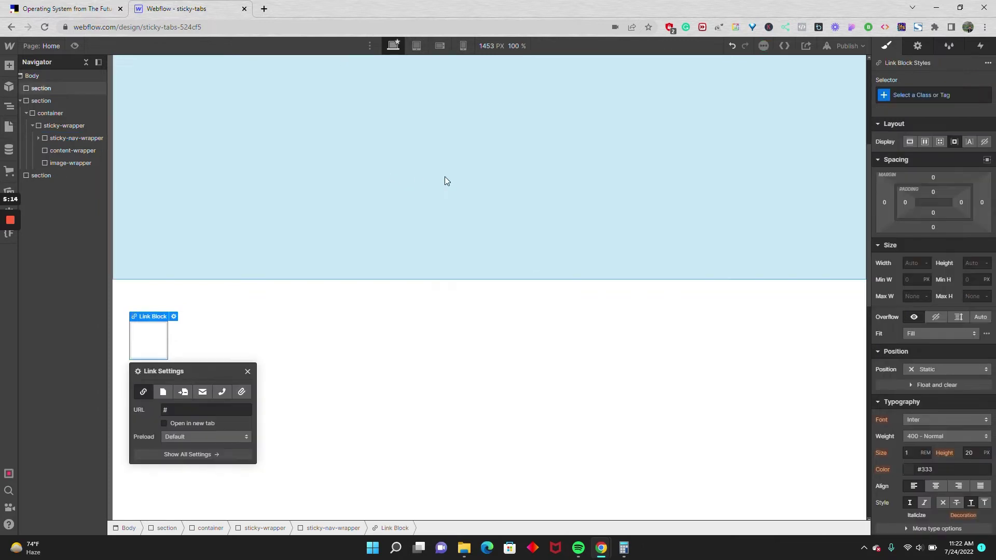
key("ctrl+Return")
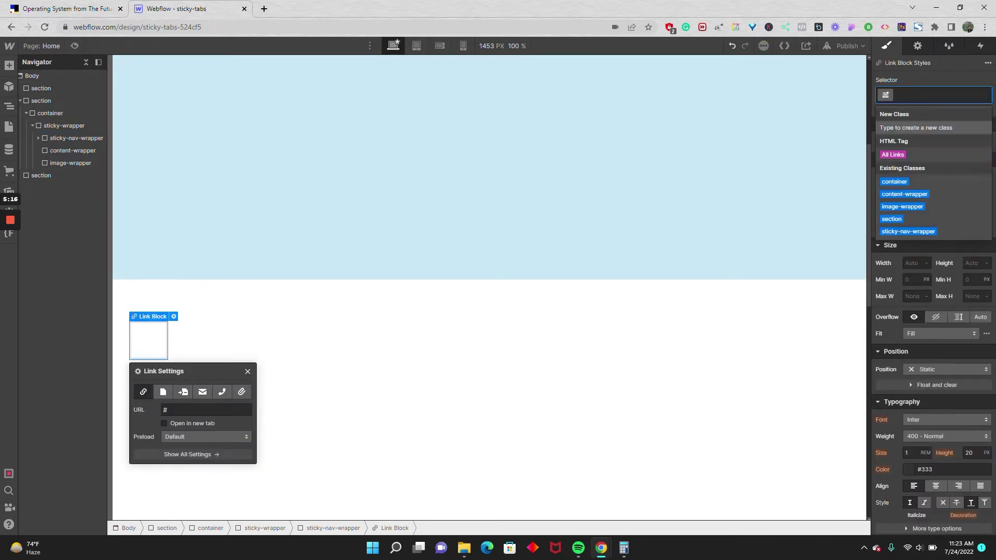
type("sticky-link-block")
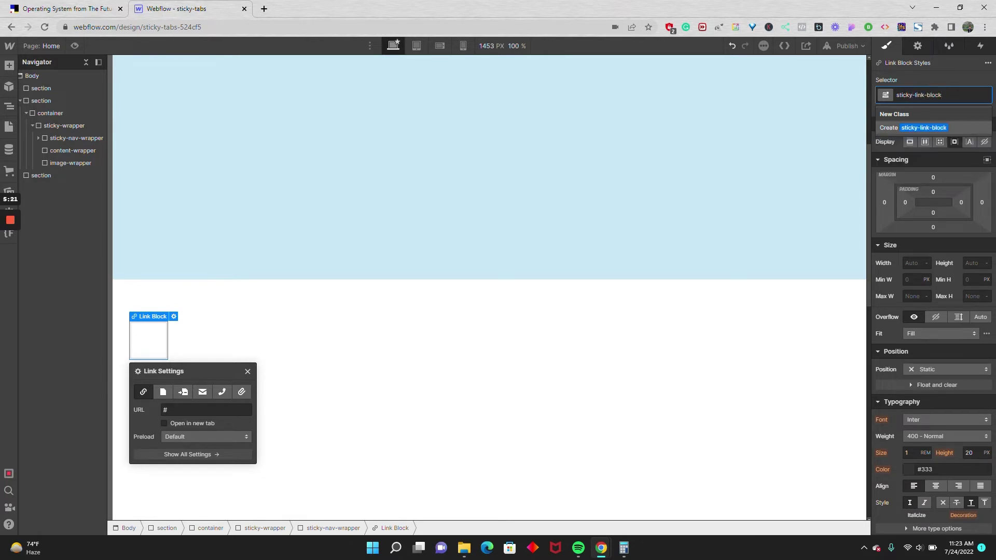
key("Return")
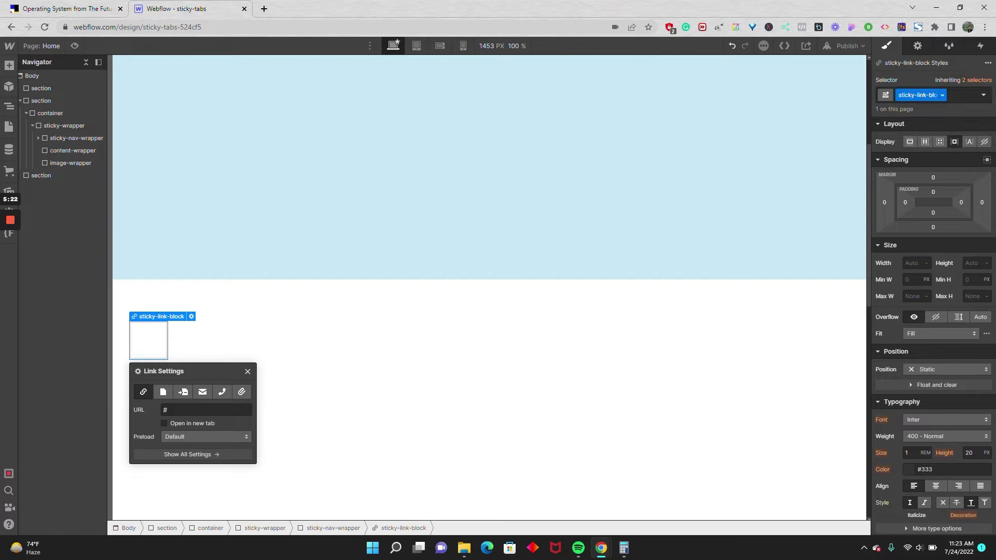
Set the sticky-link-block's padding to 1rem on all four sides
left_click(933, 192)
type("1ren")
key("BackSpace")
type("m")
key("Return")
left_click_drag(933, 197, 933, 196)
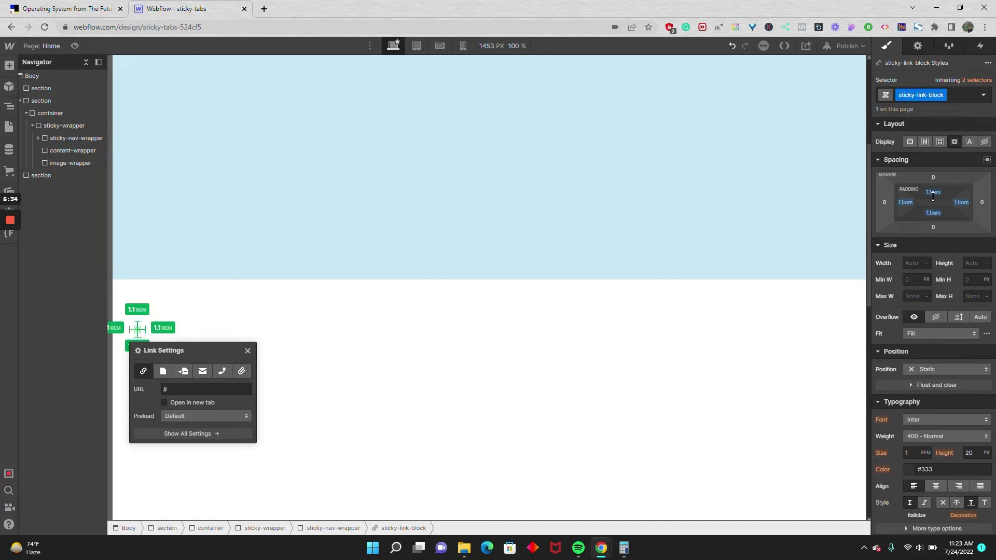
left_click_drag(933, 196, 933, 193)
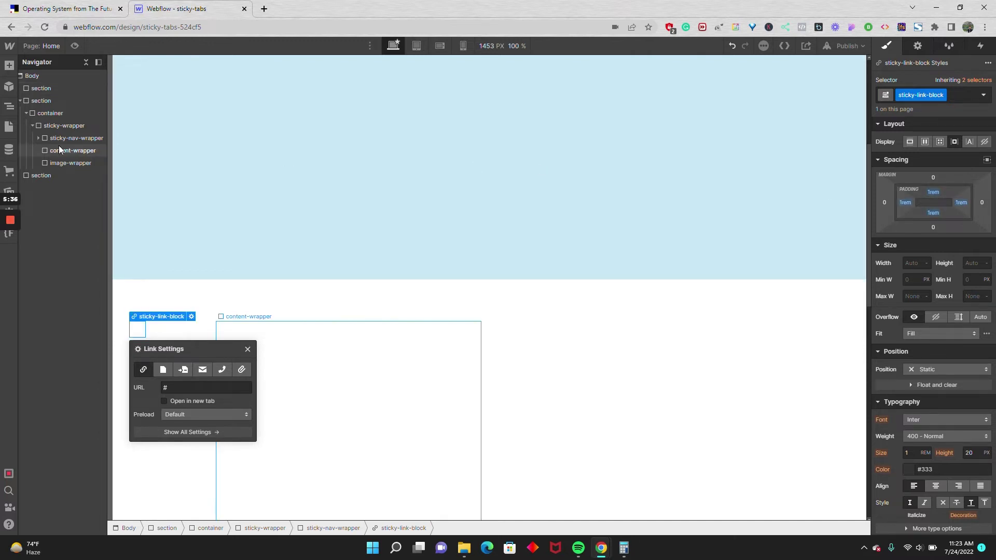
Add a Text Block inside the sticky-link-block and give it the class "sticky-nav-text"
left_click(38, 139)
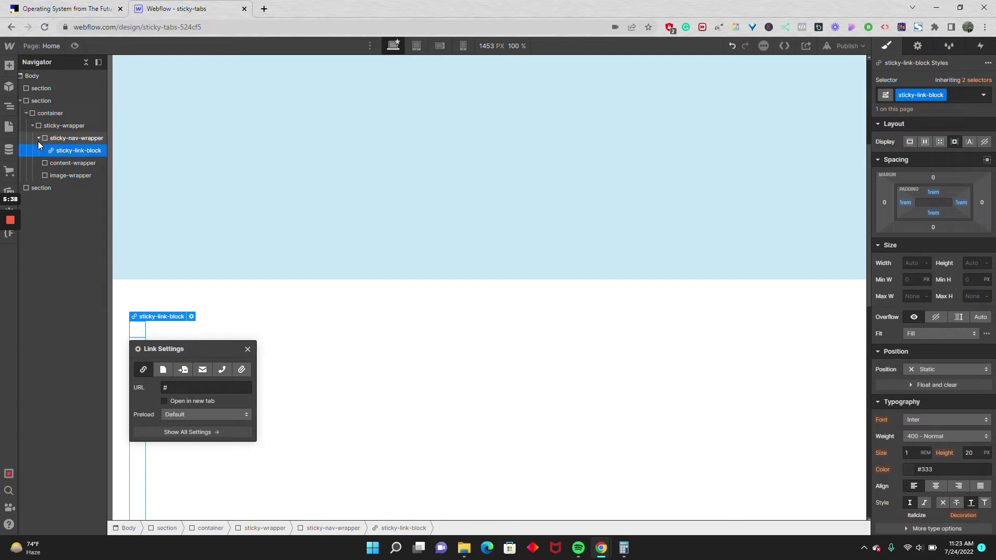
key("ctrl+k")
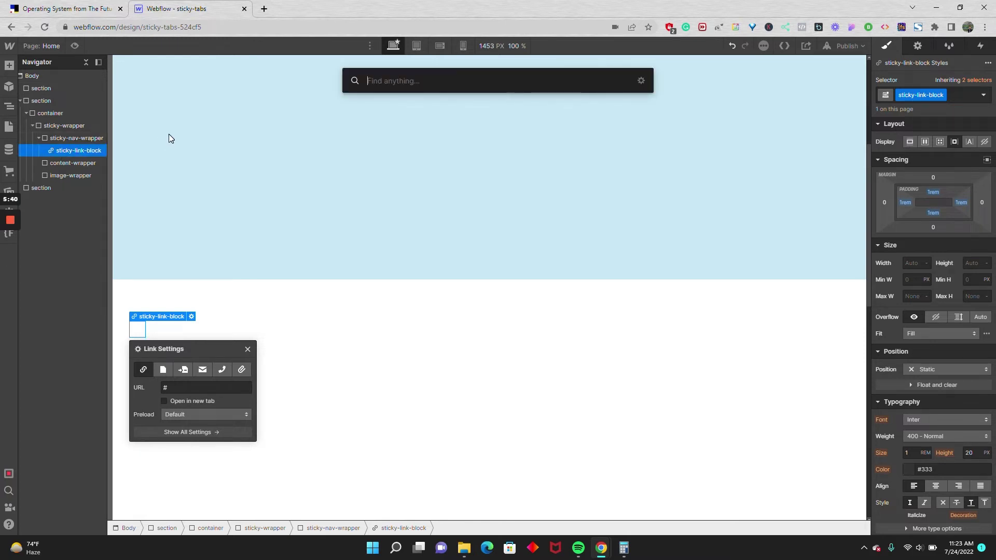
type("t")
left_click(376, 149)
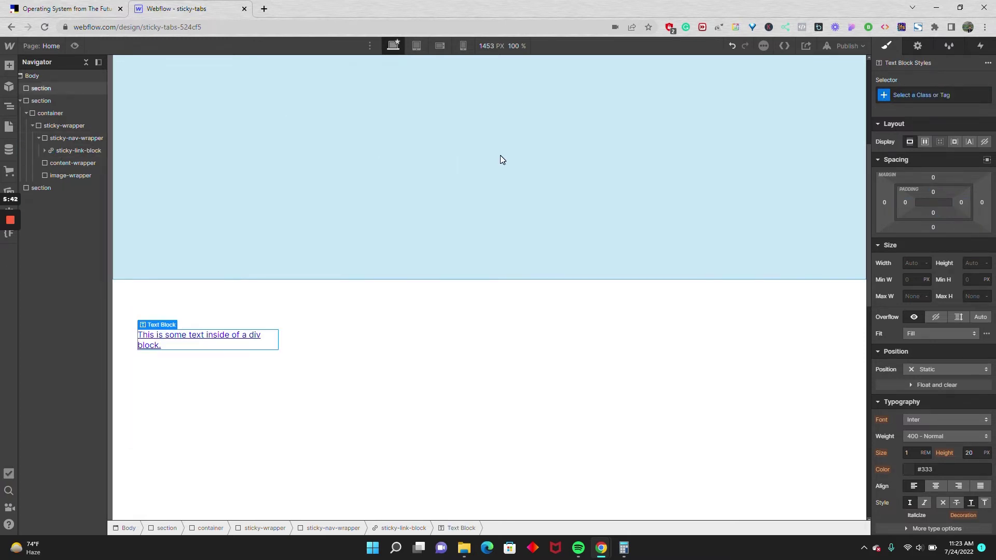
left_click(890, 97)
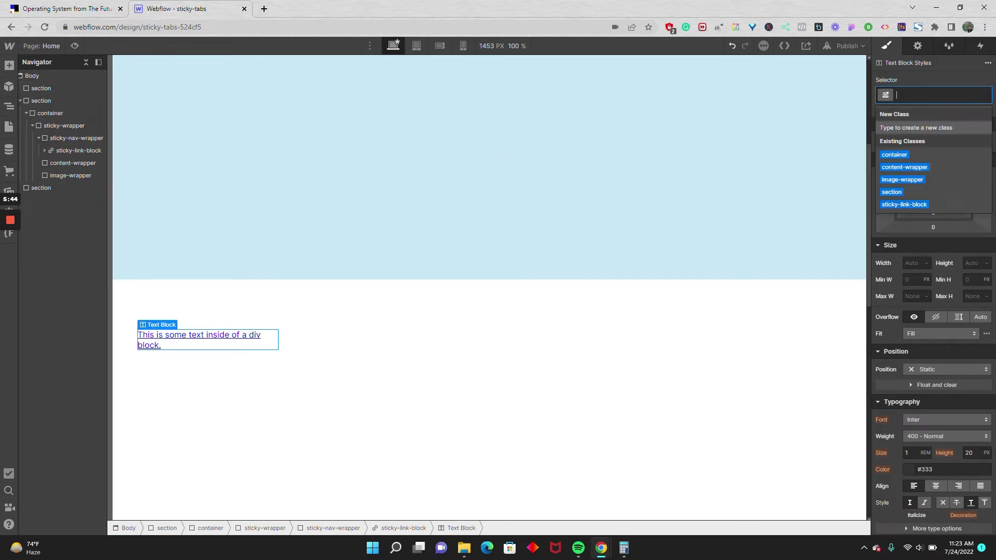
type("sticky-nav-text")
key("Return")
Remove the text decoration from the sticky-nav-text and the sticky-link-block, and set the link block's text color to #303030
left_click(943, 503)
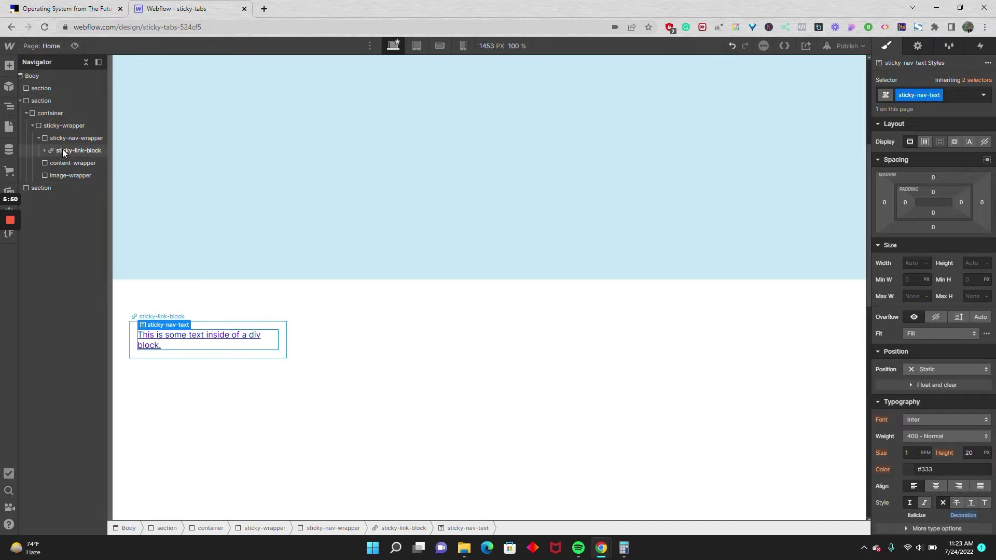
left_click(62, 150)
left_click(944, 503)
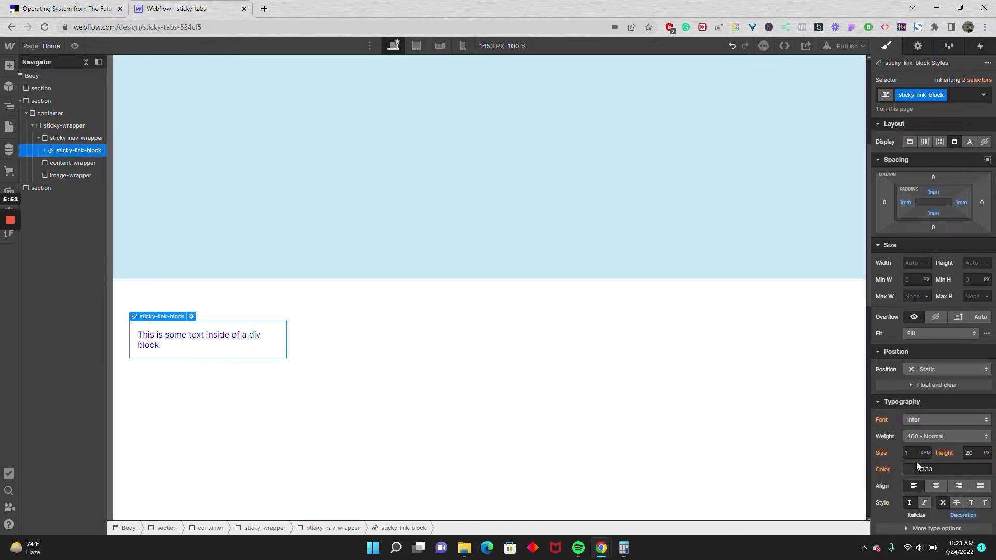
left_click(909, 470)
left_click(877, 349)
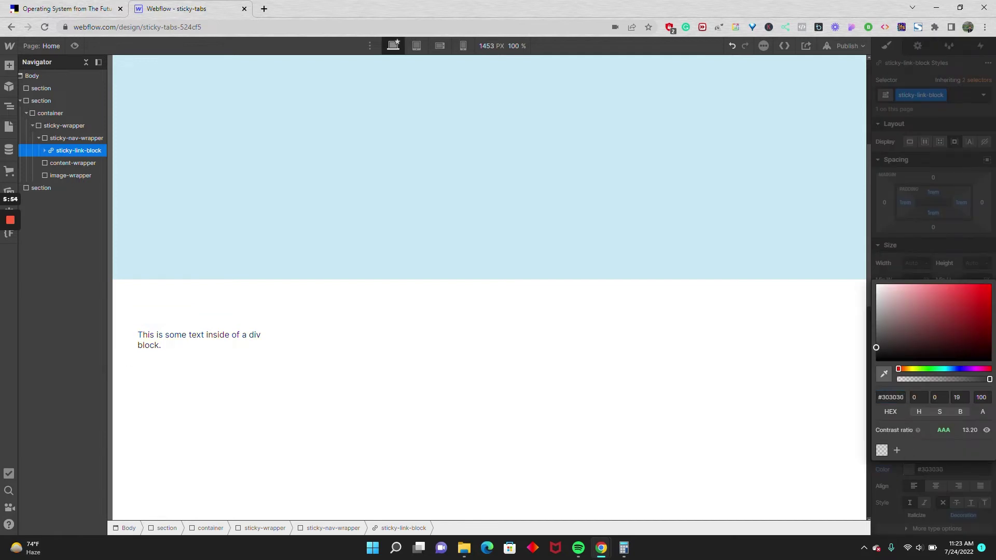
left_click(899, 252)
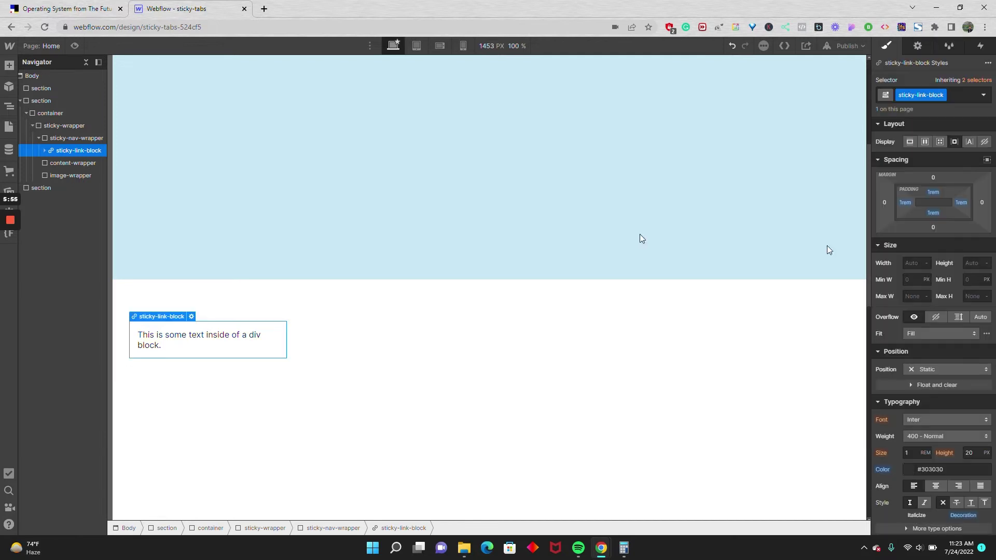
Replace the placeholder text in the sticky-nav-text with "Sticky Link"
double_click(221, 333)
type("Hom")
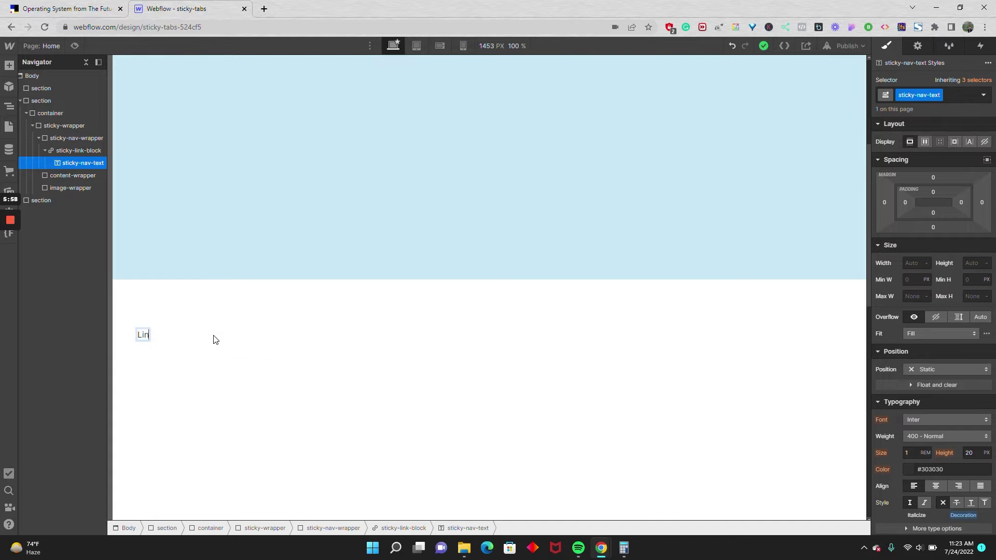
key("BackSpace")
key("BackSpace")
key("BackSpace")
type("Nav")
key("BackSpace")
key("BackSpace")
key("BackSpace")
type("Sticky Link")
Duplicate the sticky-link-block twice within the sticky-nav-wrapper to make three links
left_click(70, 153)
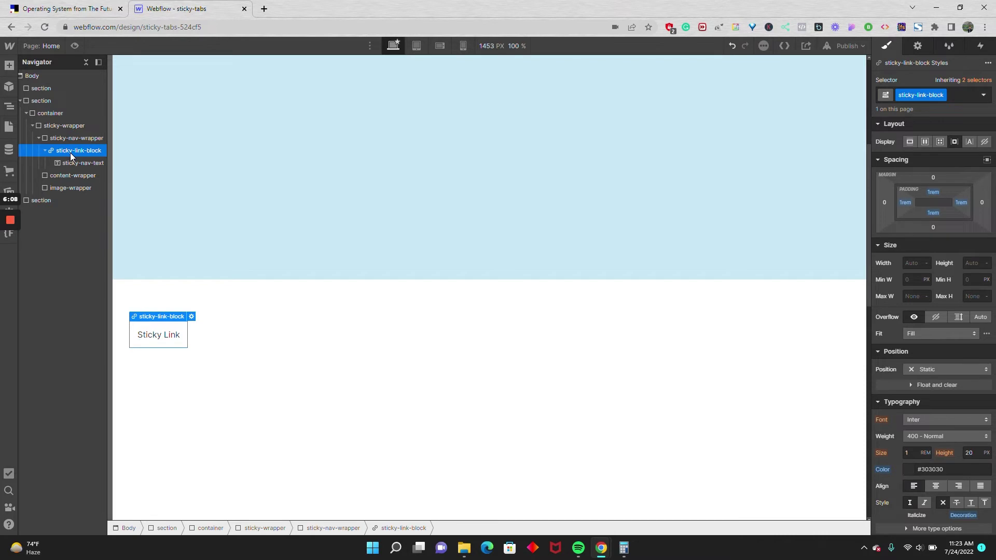
key("ctrl+d")
key("ctrl+d")
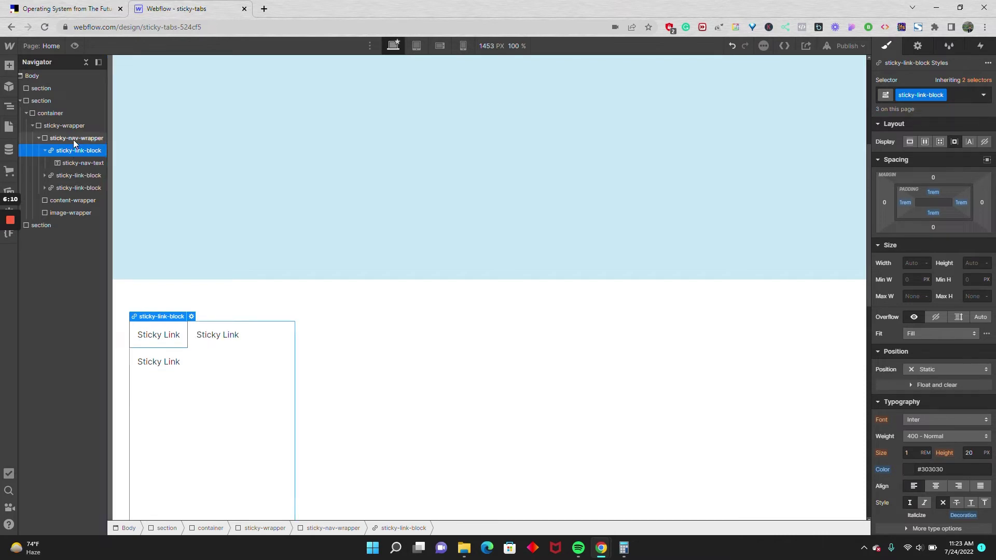
Change the sticky-nav-wrapper's display to a vertical flex layout and set its height to Auto
left_click(73, 139)
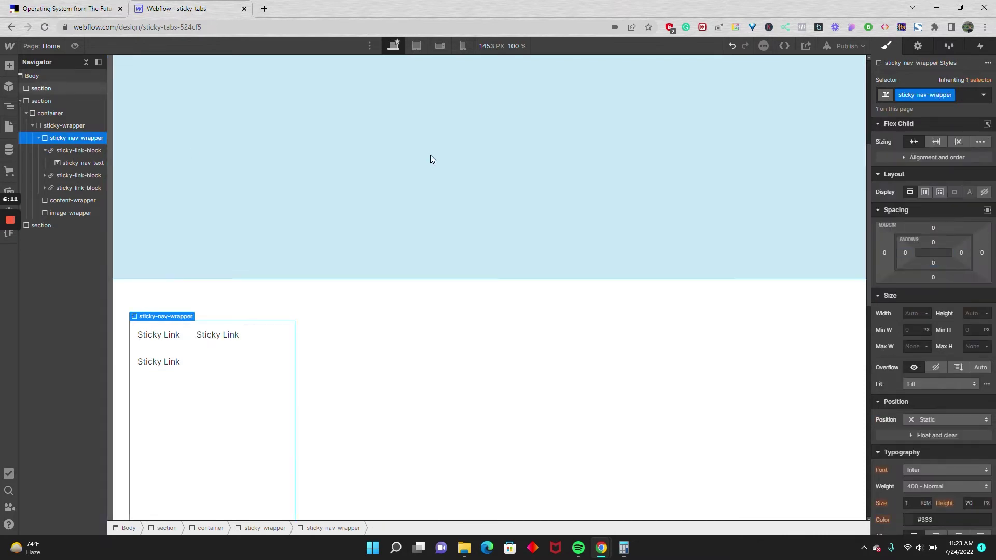
left_click(925, 192)
left_click(958, 218)
scroll(958, 219, "down", 3)
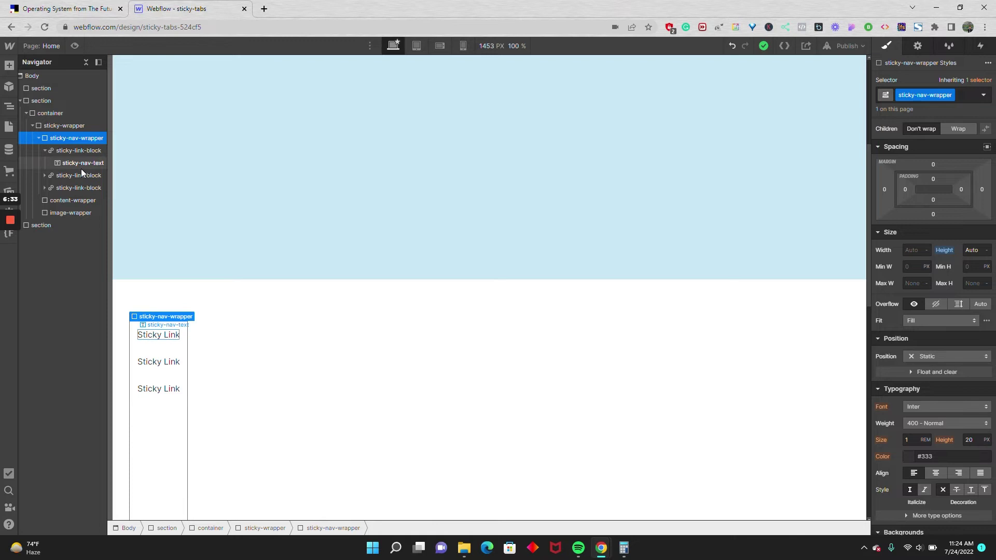
Collapse the sticky-nav-wrapper in the element tree and add a Div Block inside the content-wrapper
left_click(39, 139)
left_click(57, 149)
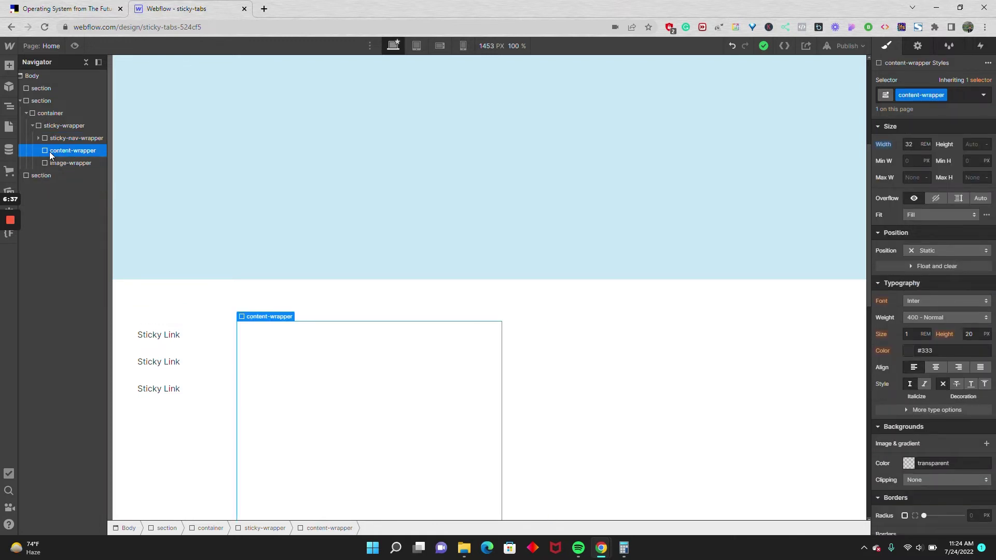
key("ctrl+e")
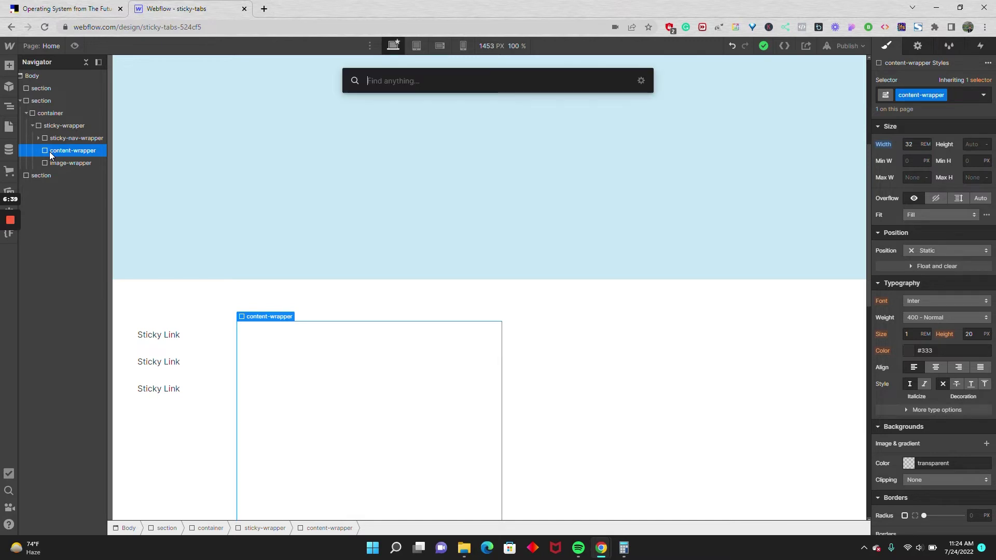
type("d")
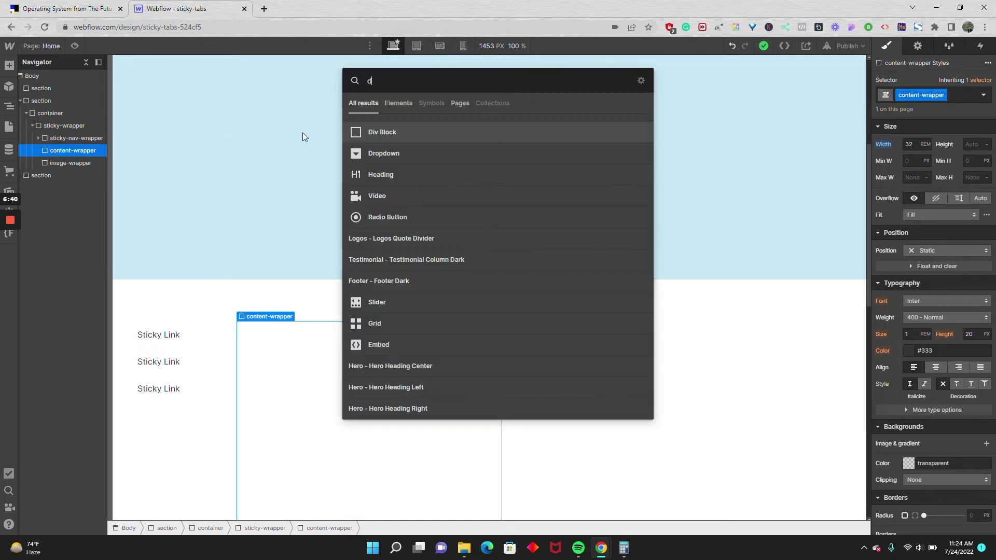
left_click(403, 137)
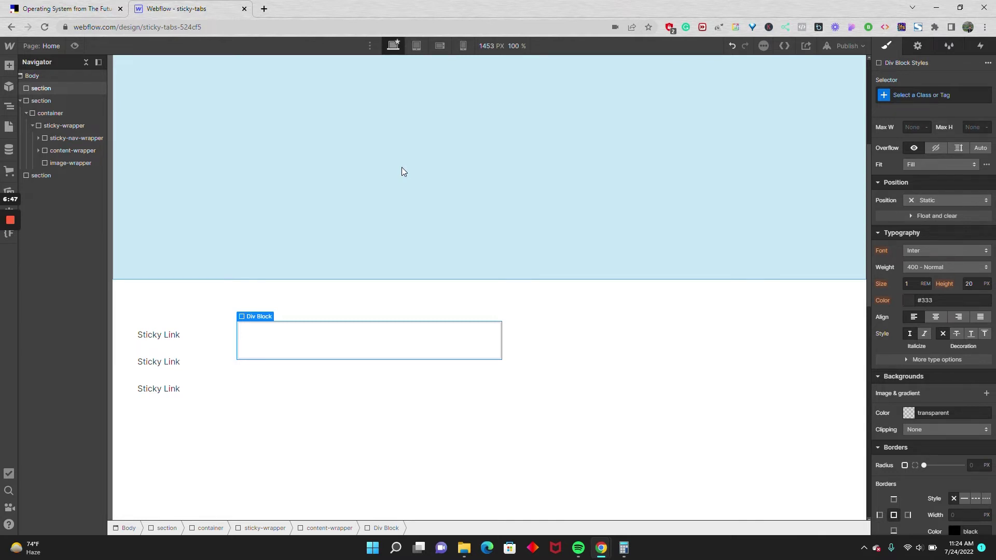
left_click(39, 151)
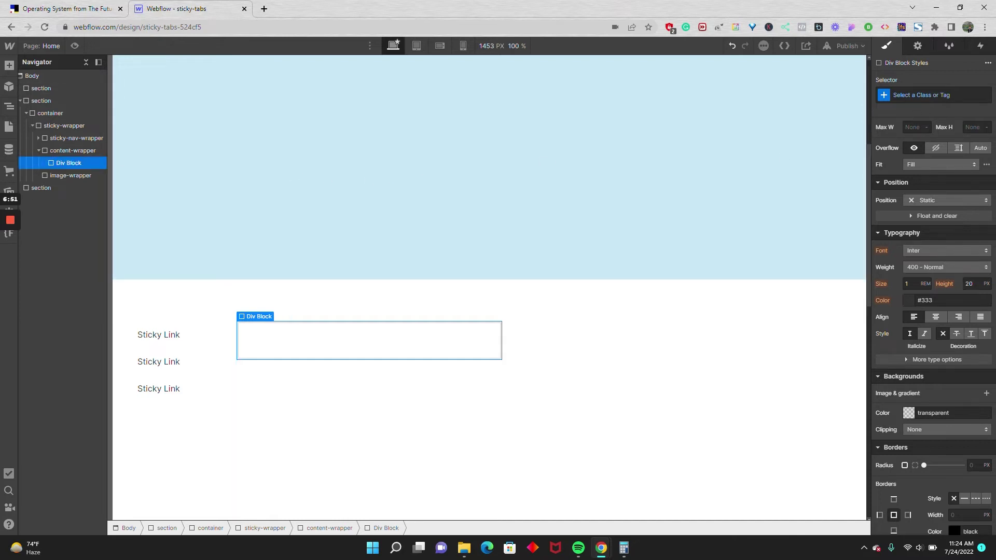
Give the new Div Block in the content-wrapper the class "content" and set its minimum height to 100 VH
key("ctrl+Return")
type("content")
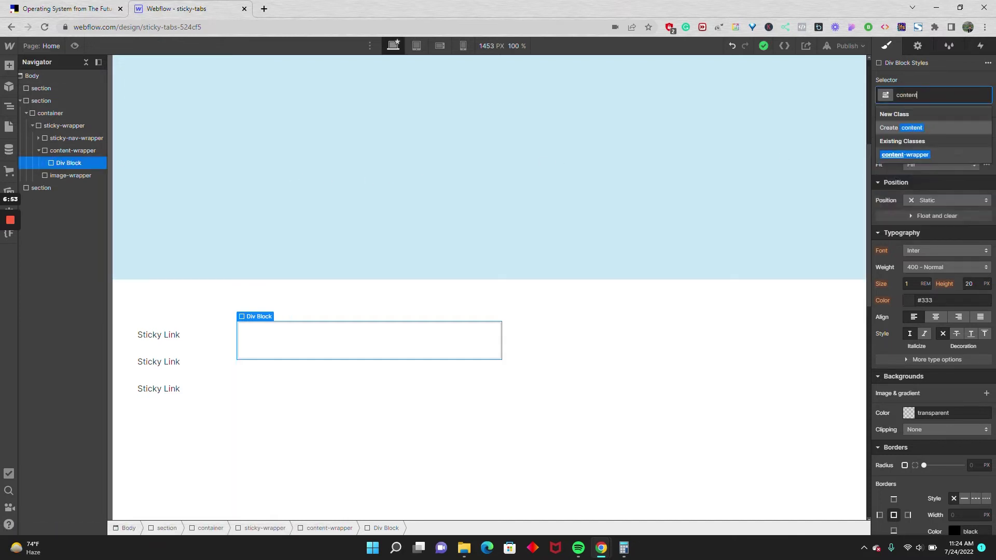
key("Return")
scroll(936, 244, "up", 2)
left_click(969, 214)
type("100vh")
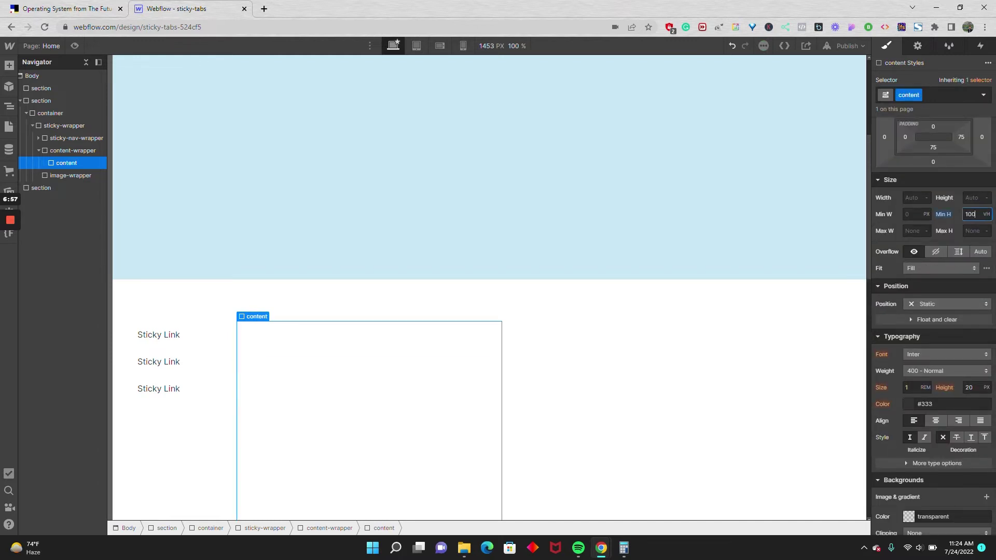
Add a Rich Text element inside the content block
key("ctrl+e")
type("r")
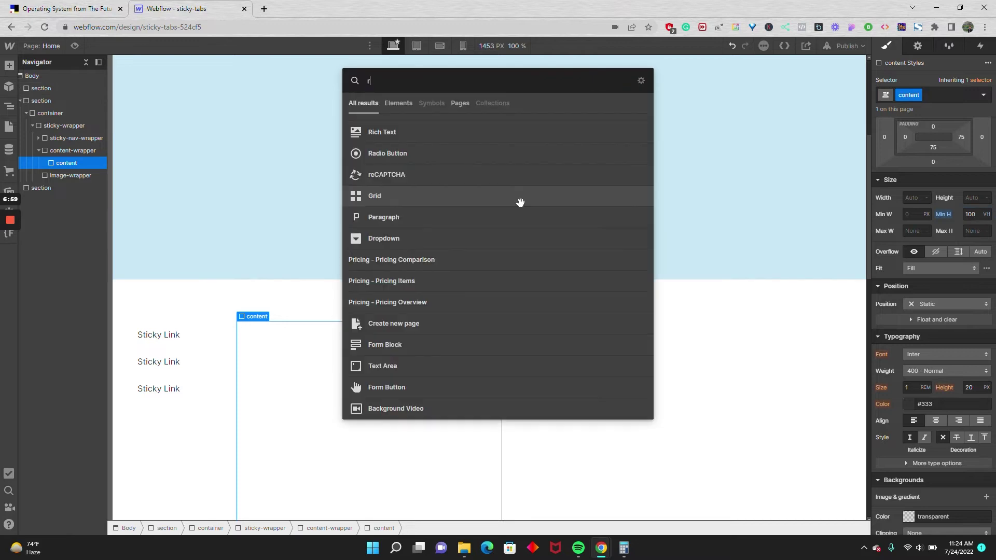
left_click(473, 133)
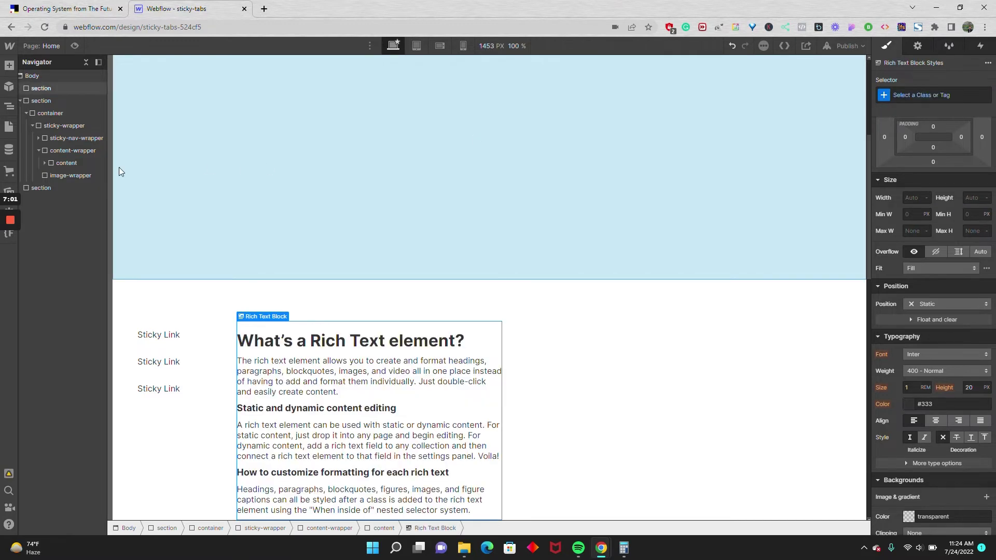
Duplicate the content block twice within the content-wrapper to make three blocks
left_click(55, 161)
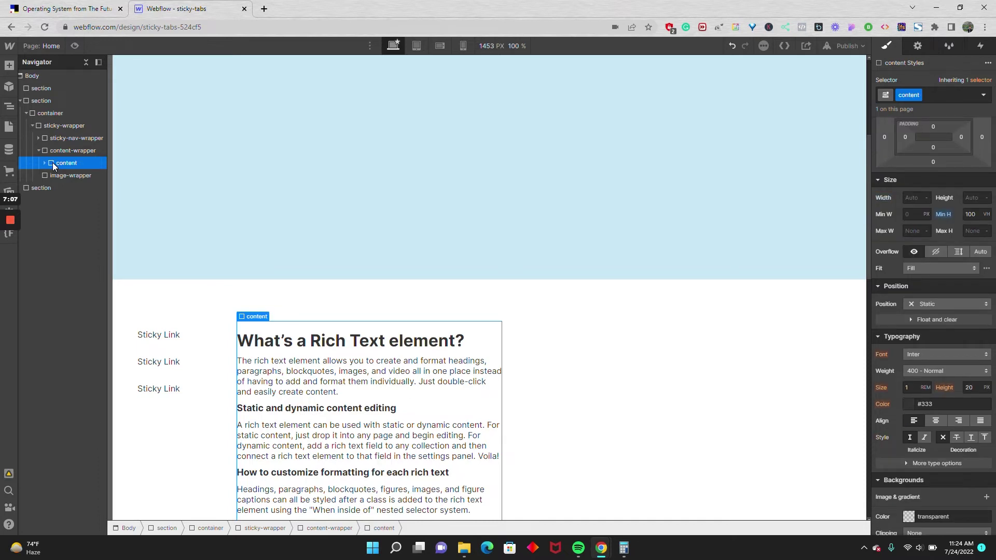
key("ctrl+d")
key("ctrl+d")
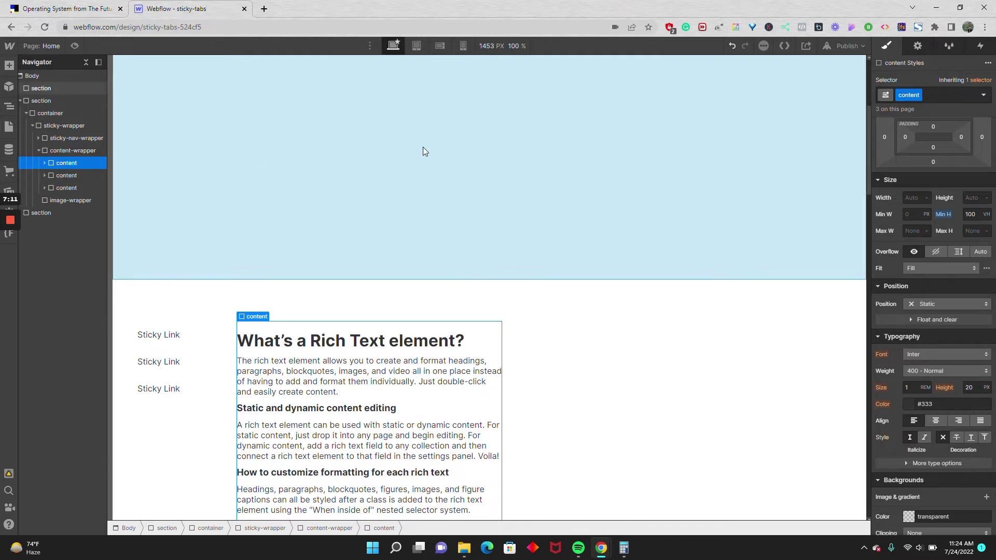
Add the combo classes "1", "2" and "3" to the first, second and third content blocks respectively
left_click(960, 94)
type("1")
key("Return")
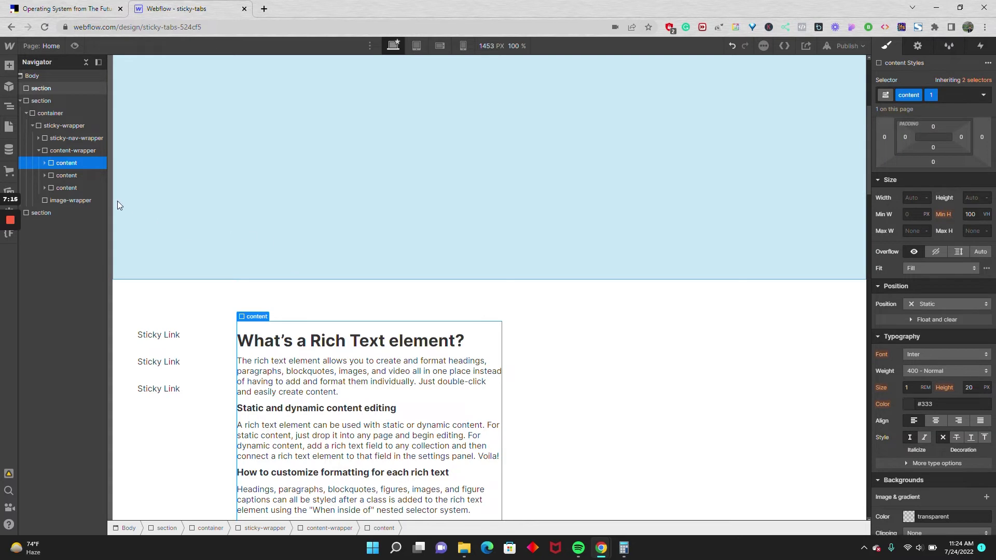
left_click(94, 177)
left_click(917, 95)
type("2")
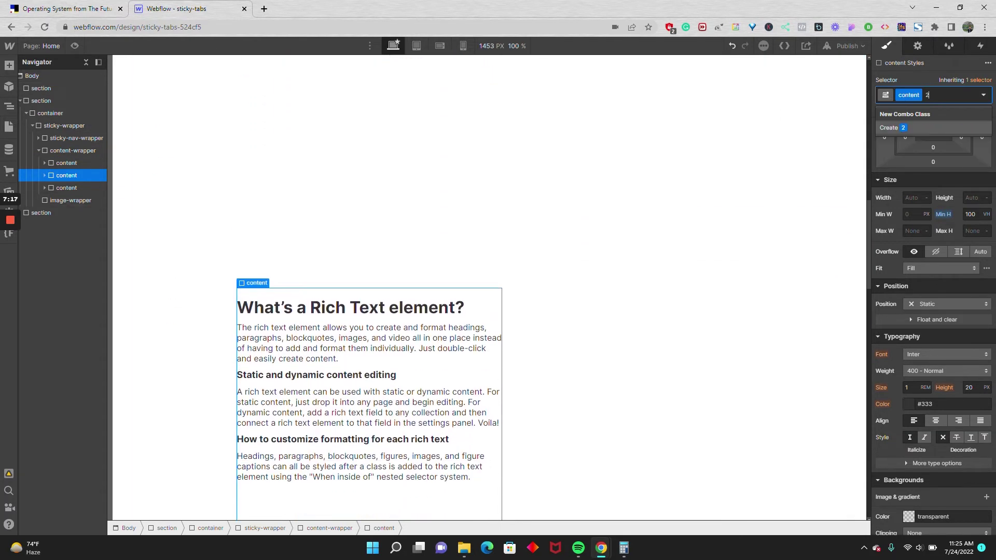
key("Return")
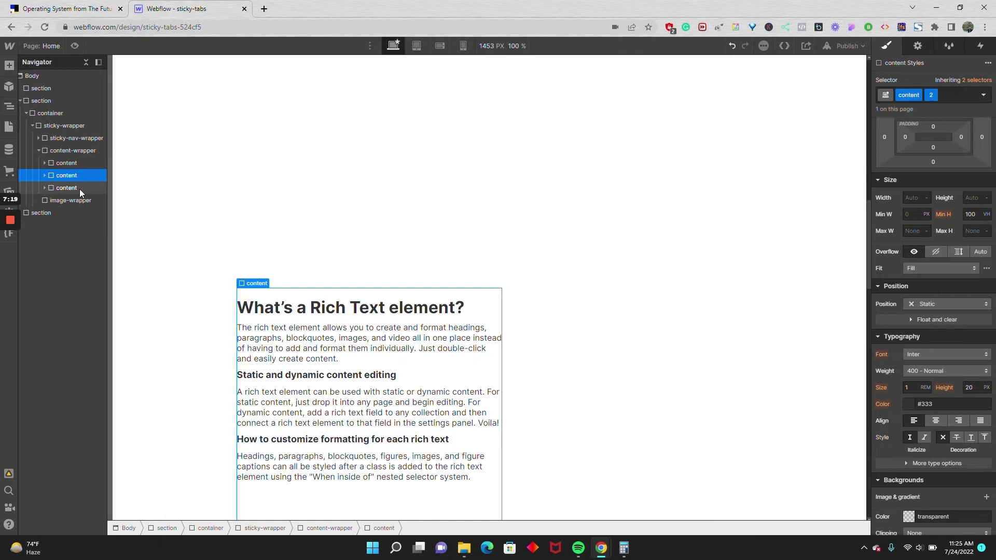
left_click(79, 189)
left_click(947, 96)
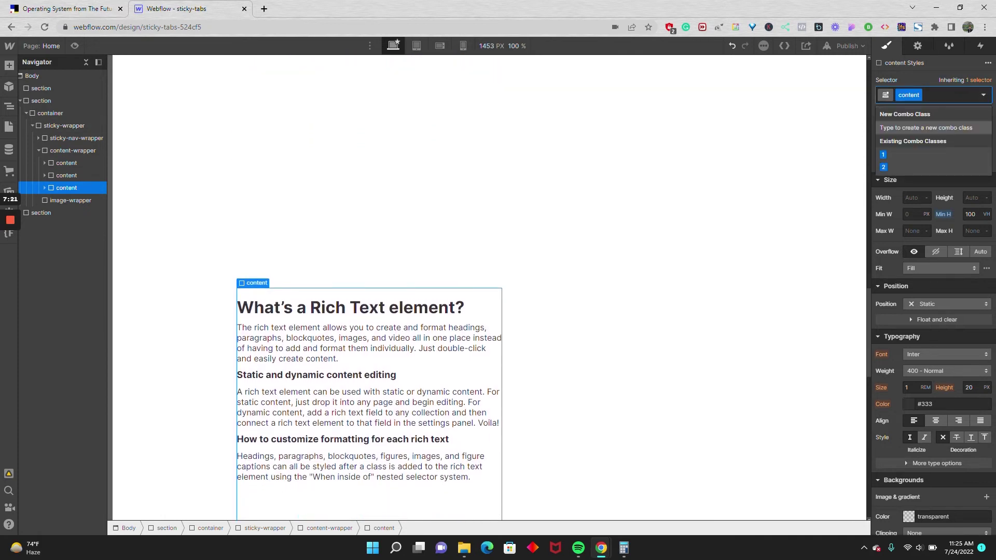
type("3")
key("Return")
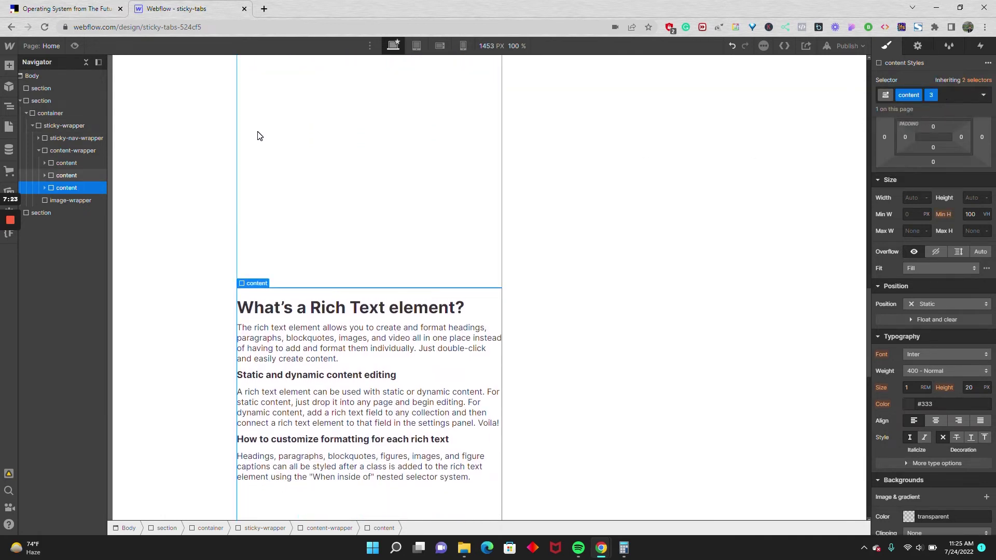
Set the image-wrapper's position to Sticky
left_click(69, 200)
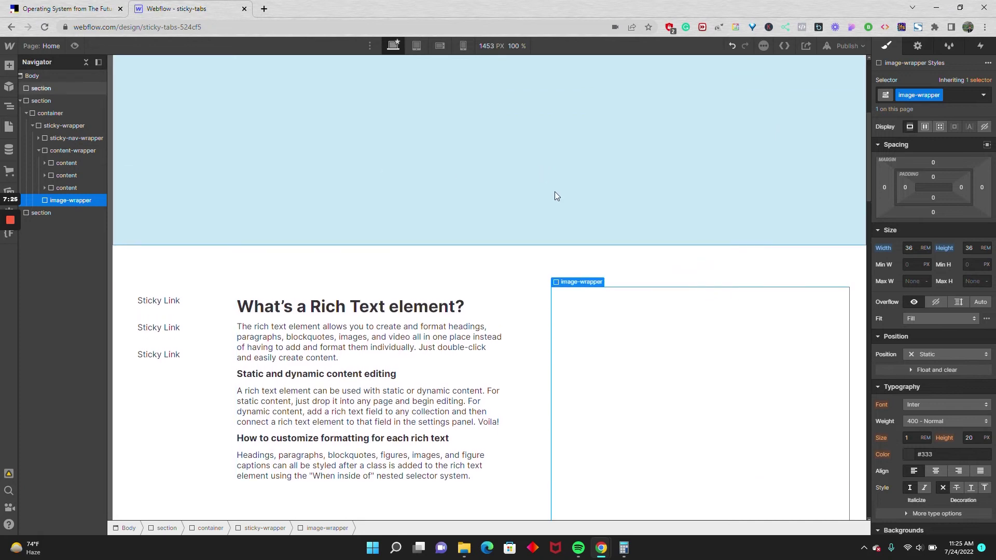
left_click(932, 352)
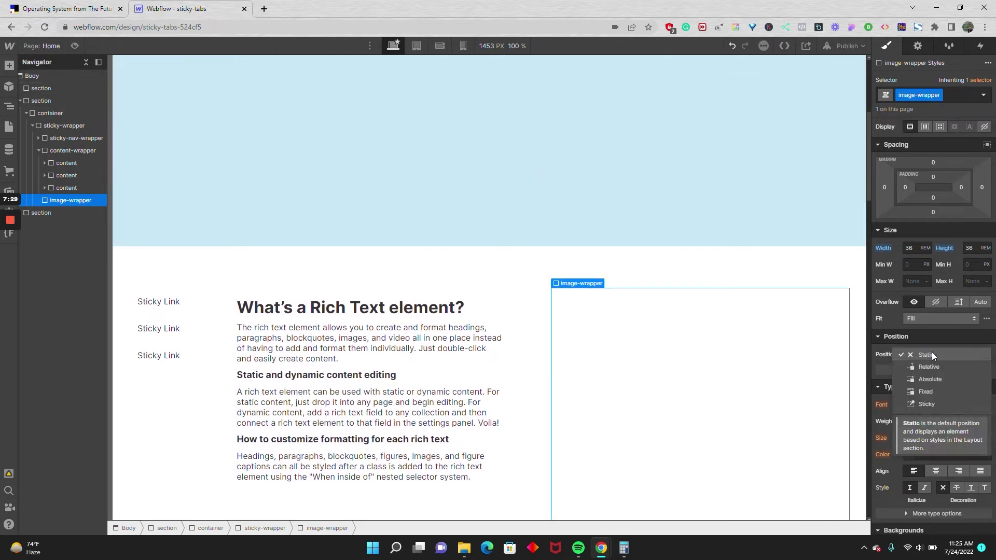
left_click(928, 405)
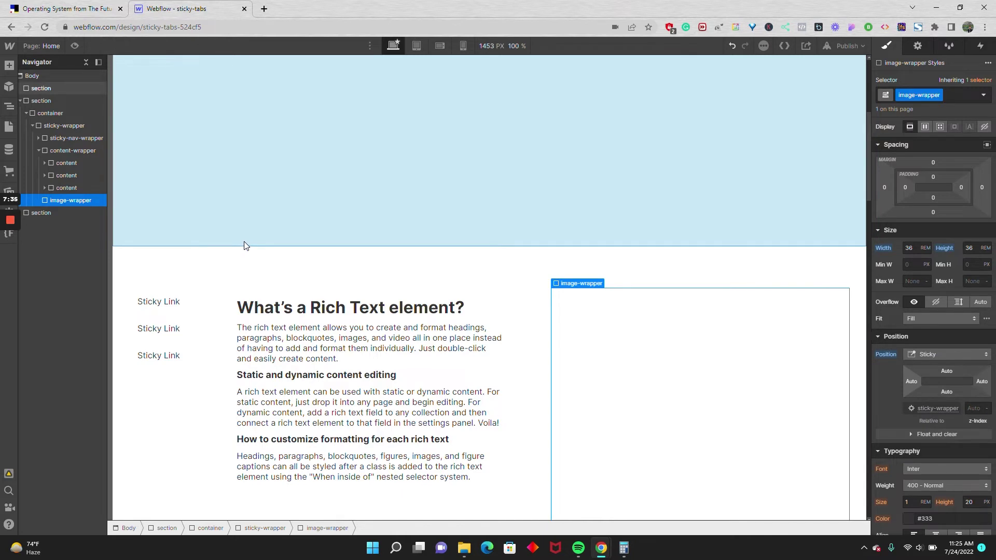
Add an Image element inside the image-wrapper and give it the class "image"
key("ctrl+k")
type("i")
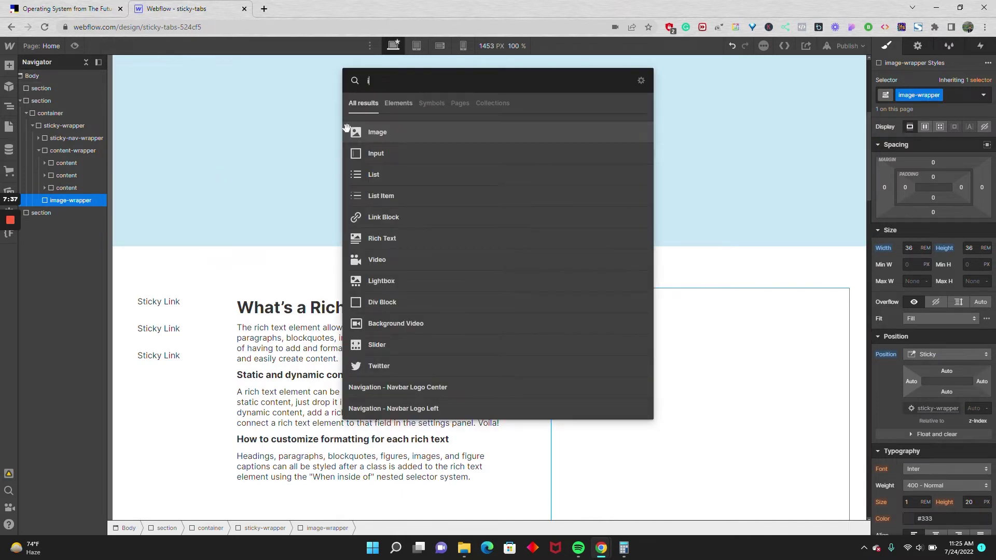
left_click(427, 138)
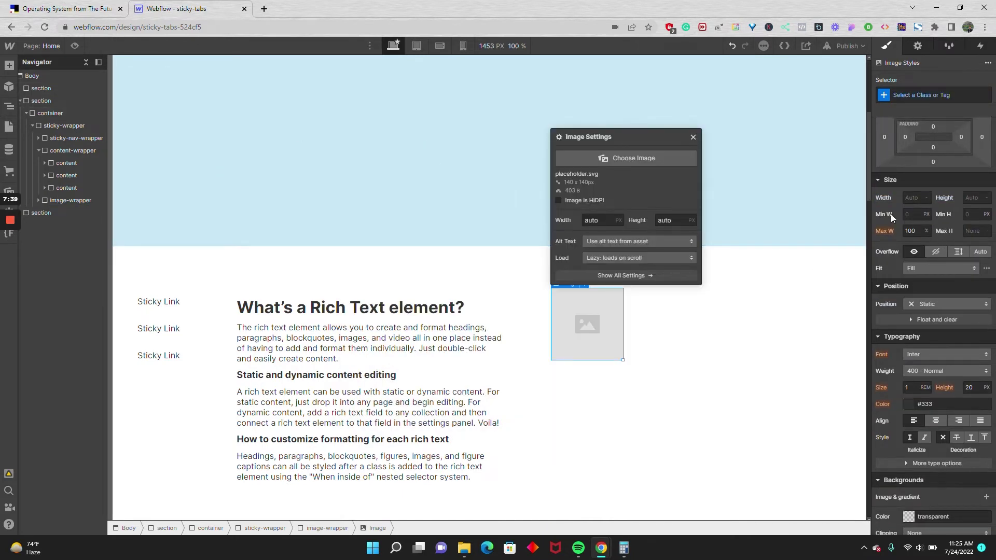
left_click(919, 96)
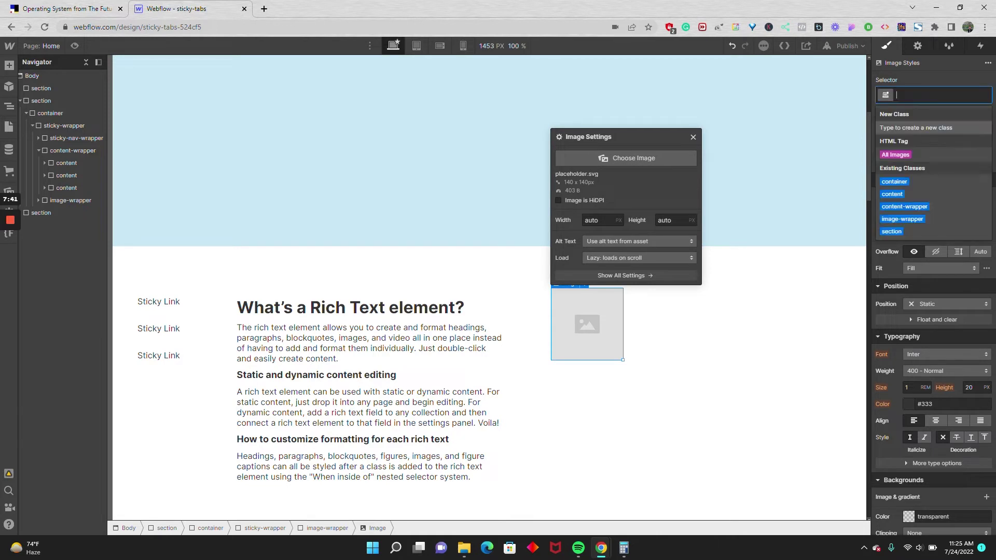
type("image")
key("Return")
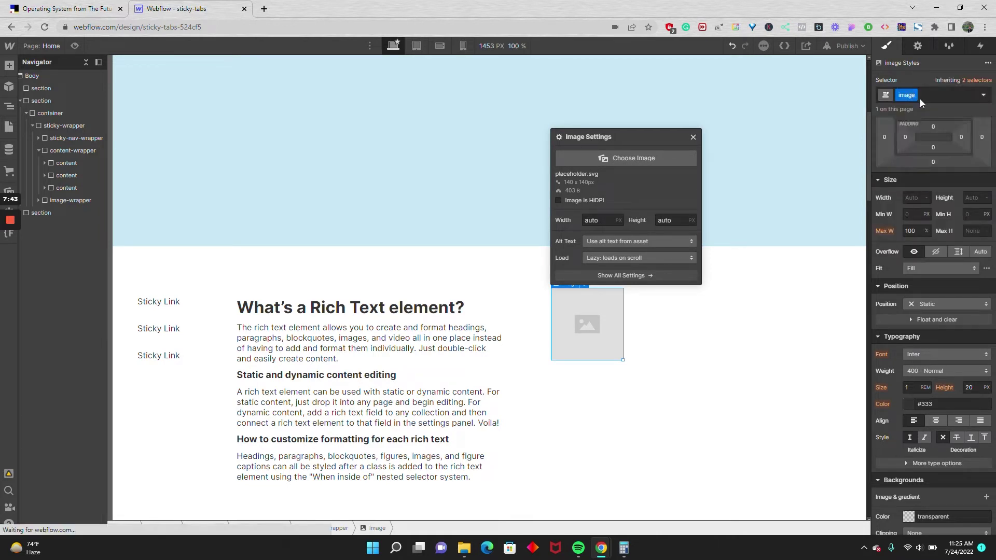
Set the image's width and height to 100% and its fit to Cover
left_click(916, 197)
type("1405")
key("Tab")
left_click(916, 198)
type("100")
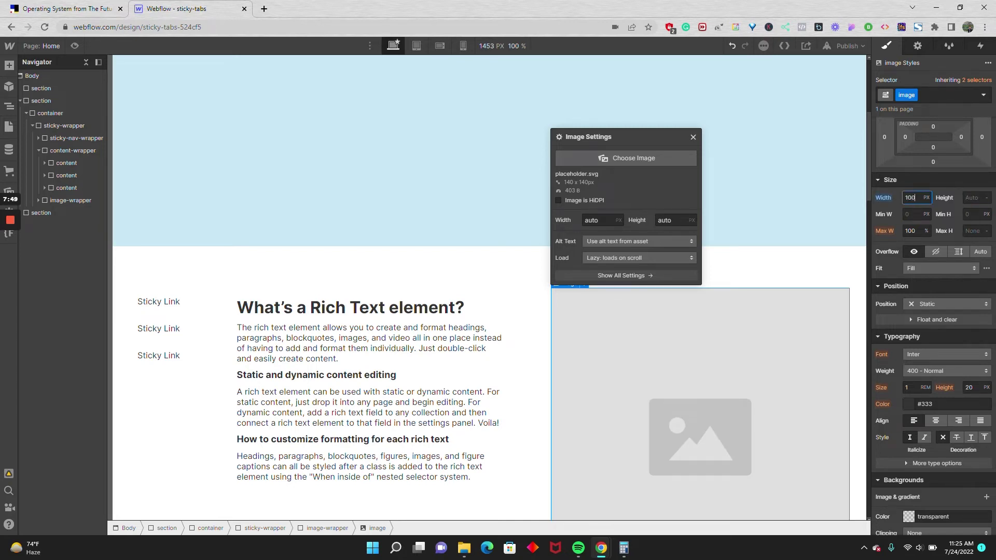
key("Tab")
type("100%")
key("Return")
left_click(962, 266)
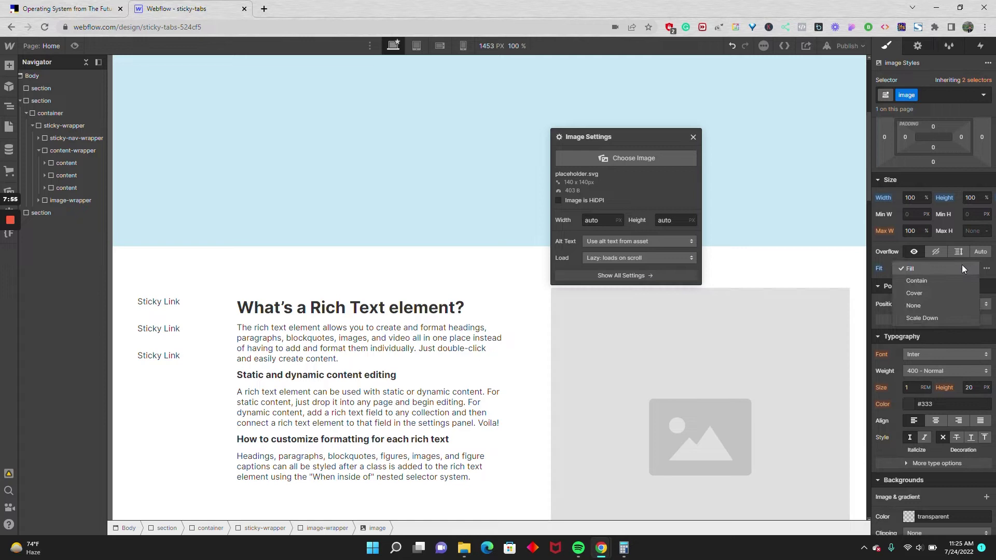
left_click(957, 293)
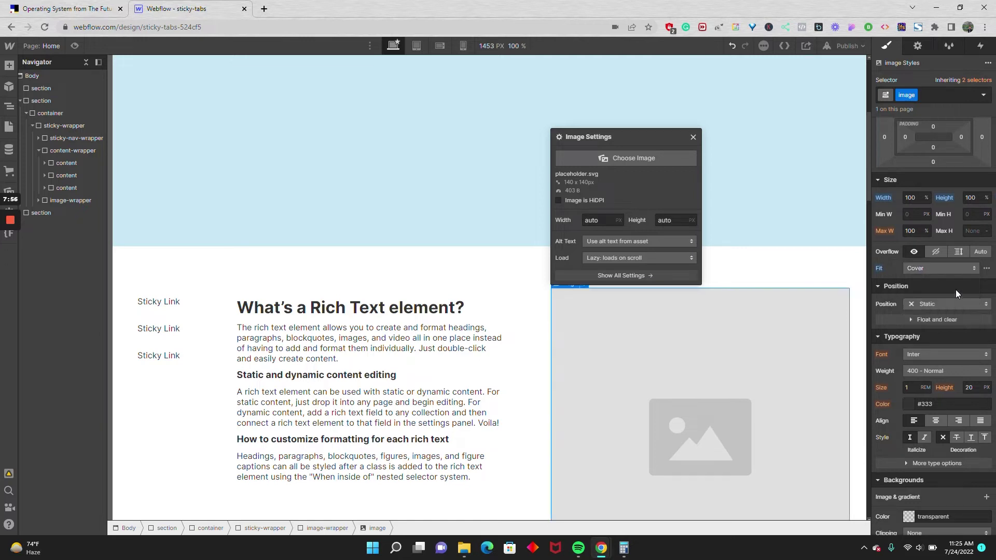
Expand the image-wrapper in the element tree and duplicate its image twice to make three images
left_click(39, 201)
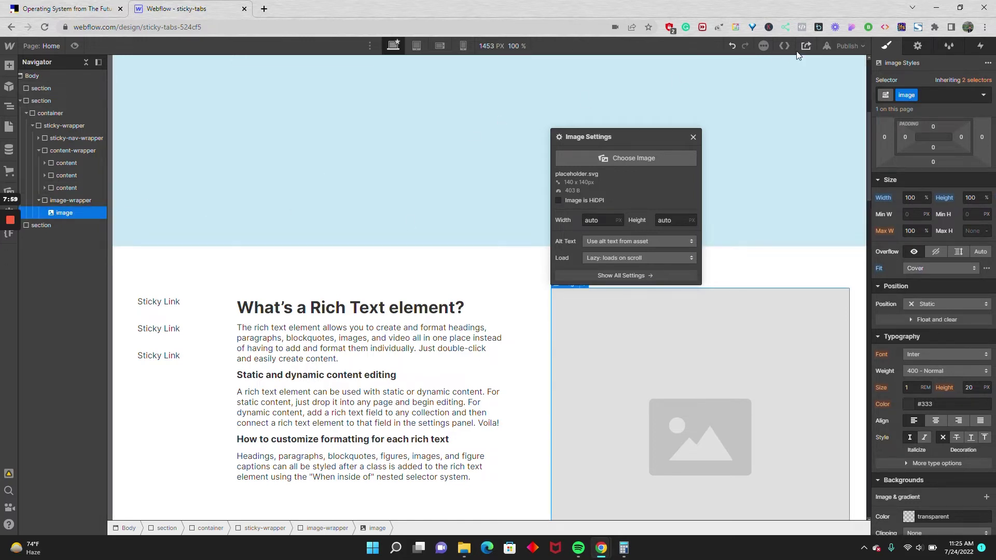
key("ctrl+d")
key("ctrl+d")
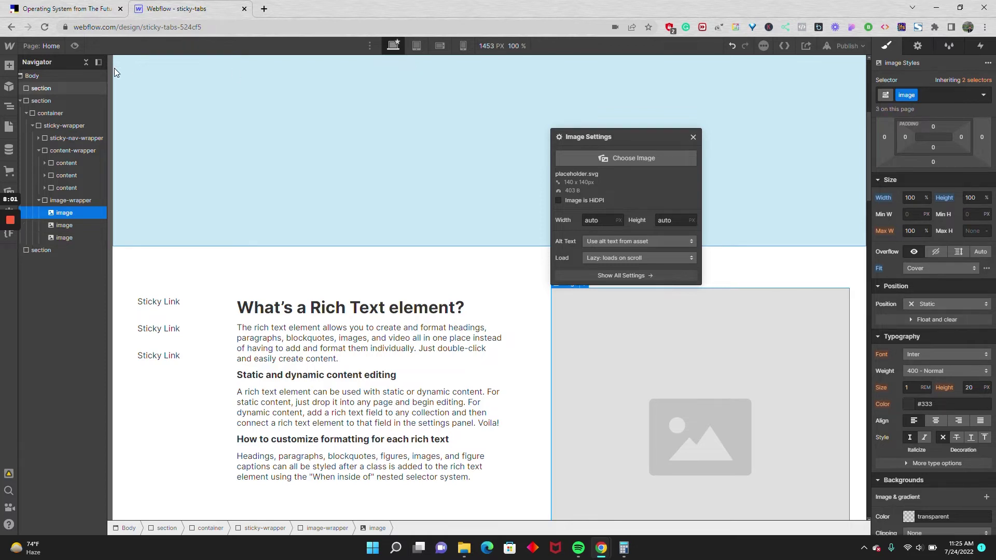
left_click(937, 95)
type("1")
key("Return")
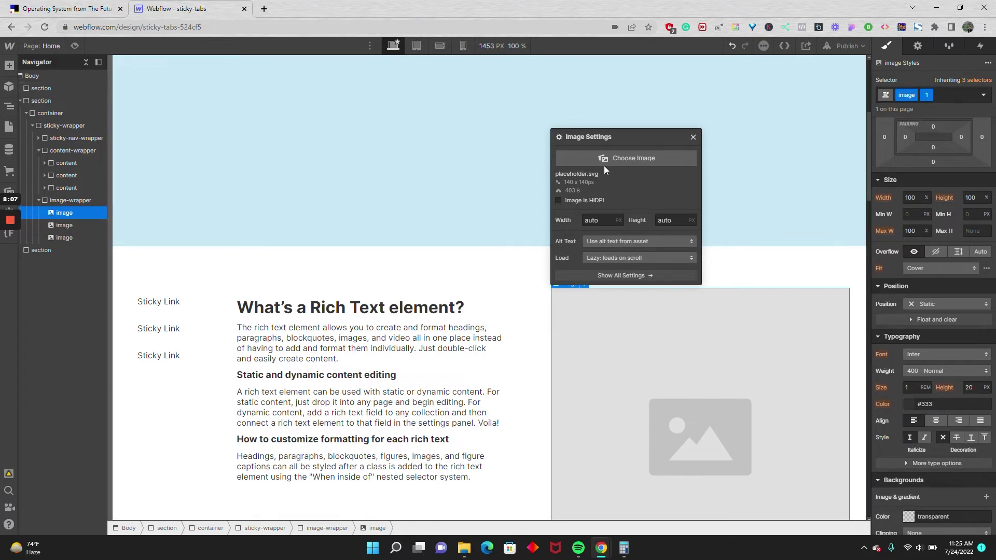
key("ctrl+z")
Set the image class's position to Absolute with the full-cover preset, giving 0% offsets on all sides
left_click(951, 307)
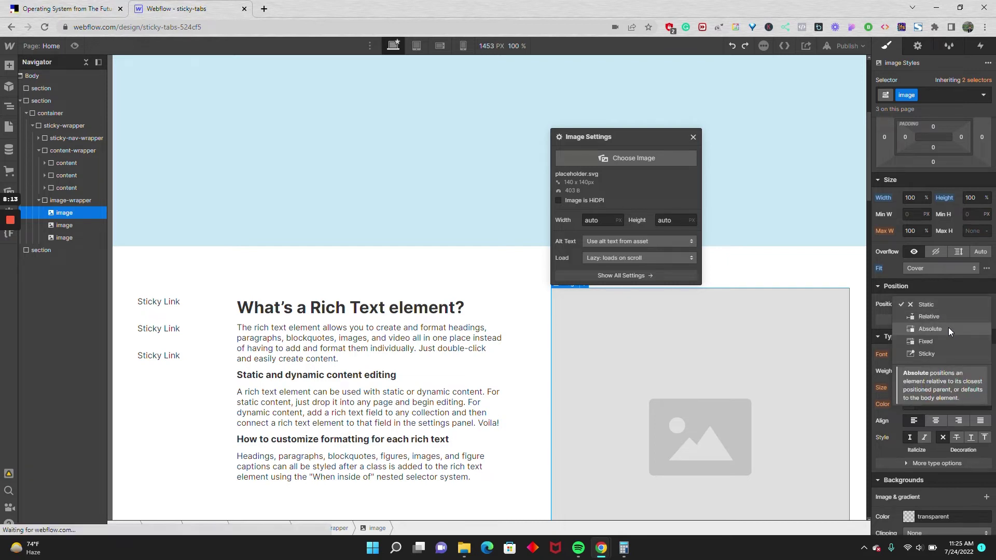
left_click(949, 329)
left_click(986, 319)
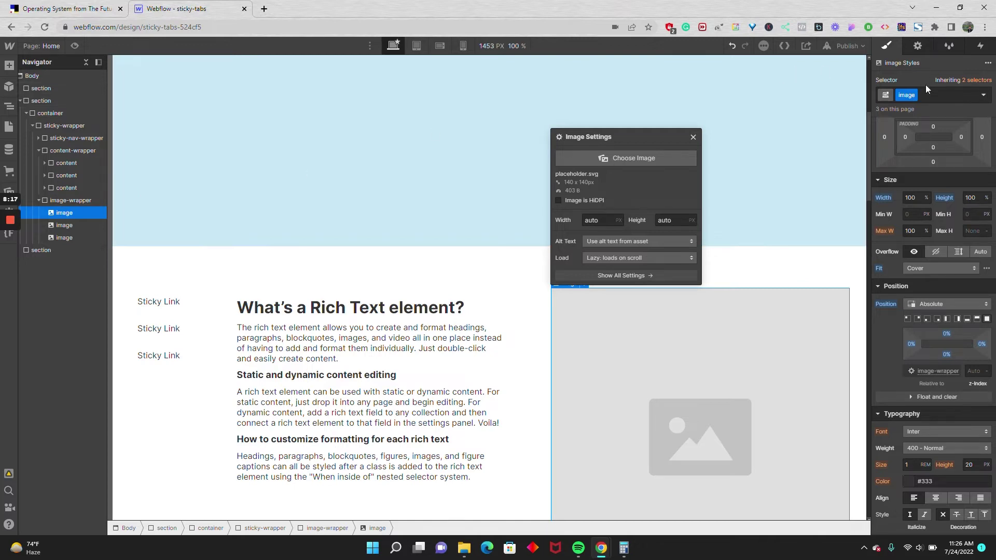
Add the combo classes "1", "2" and "3" to the first, second and third images in the image-wrapper
left_click(934, 95)
type("1")
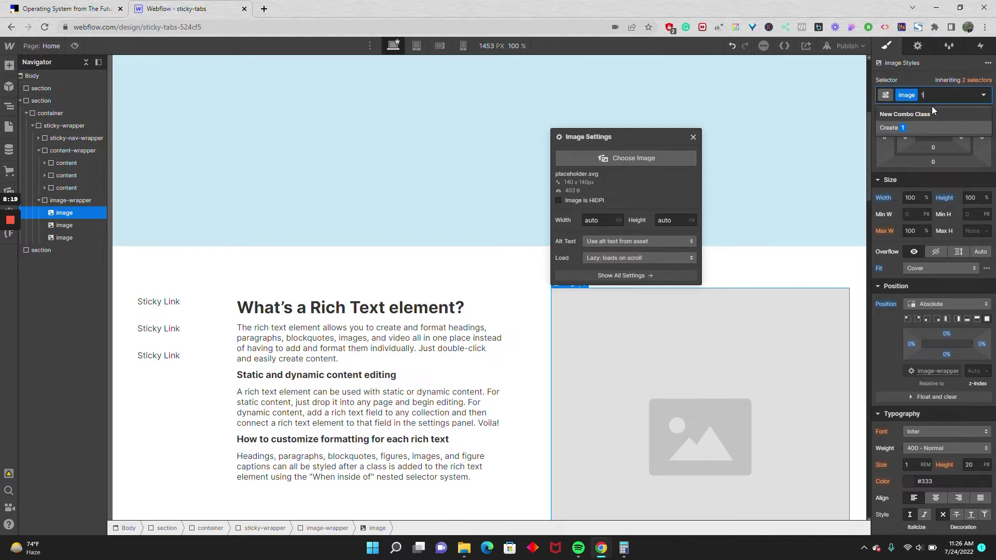
left_click(64, 225)
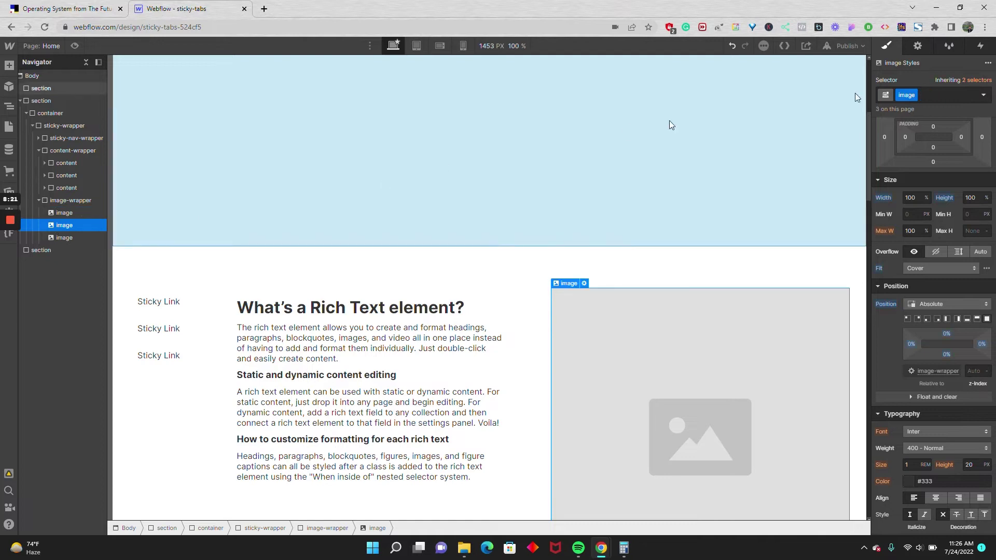
left_click(929, 94)
type("2")
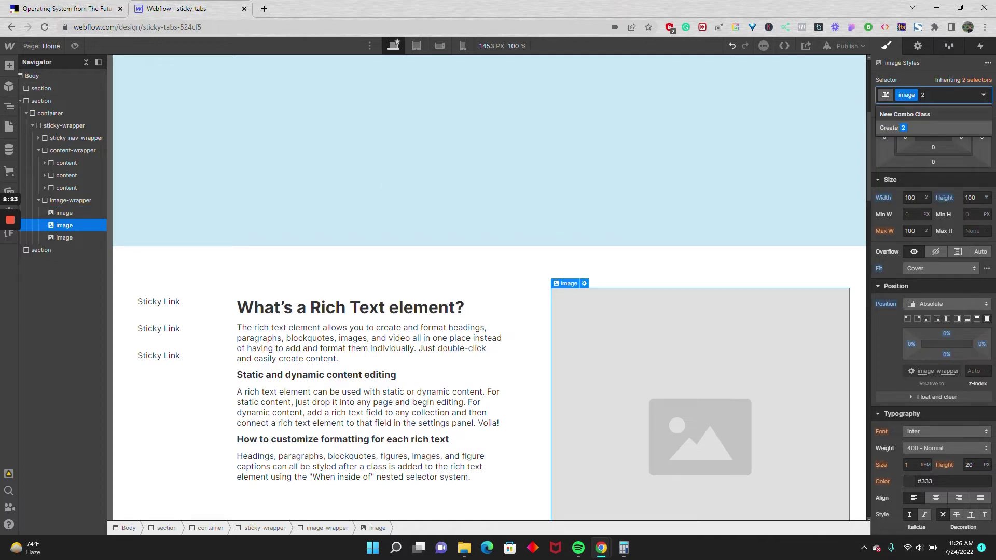
key("Escape")
left_click(65, 238)
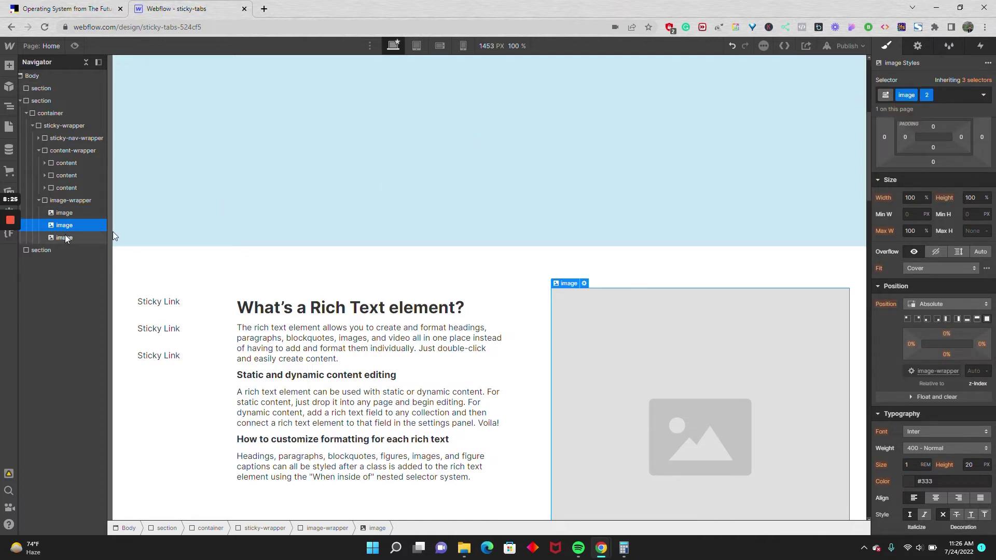
left_click(960, 95)
type("3")
key("Return")
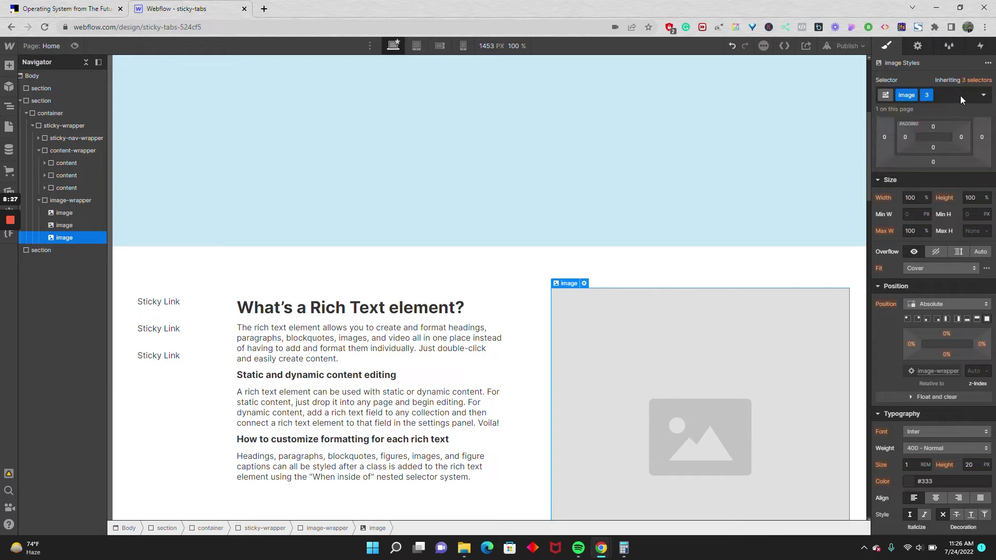
Set the z-index of the first, second and third images in the image-wrapper to 1, 2 and 3
left_click(72, 213)
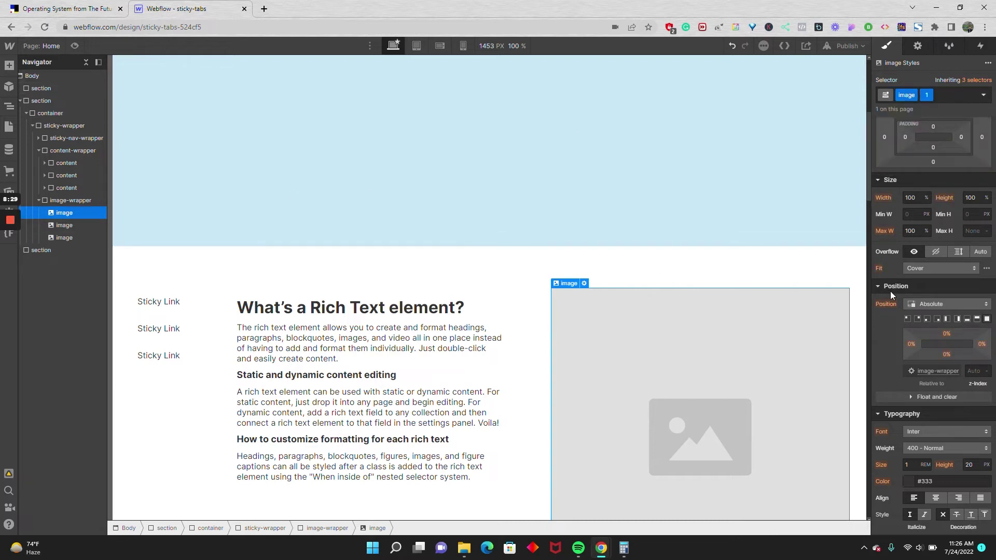
left_click(974, 371)
type("1")
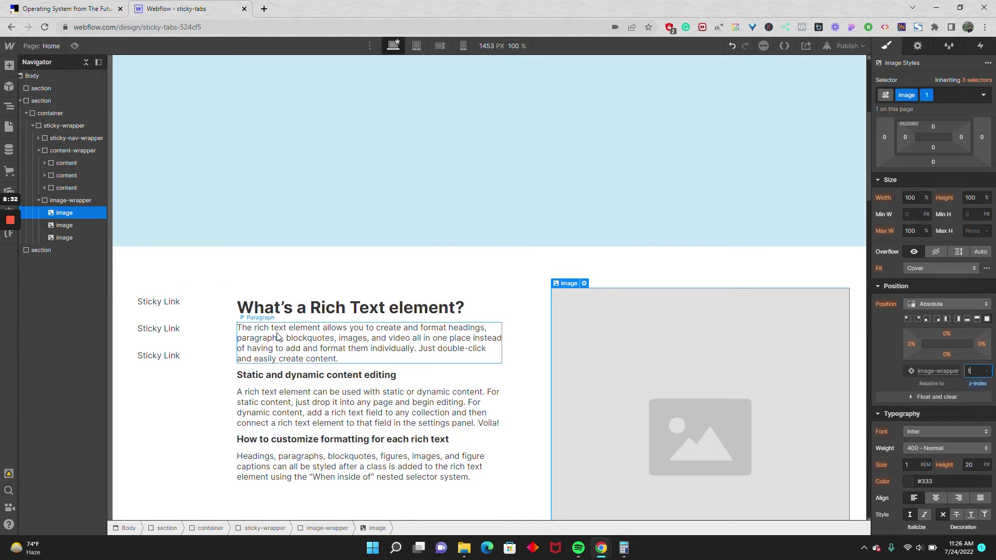
left_click(76, 224)
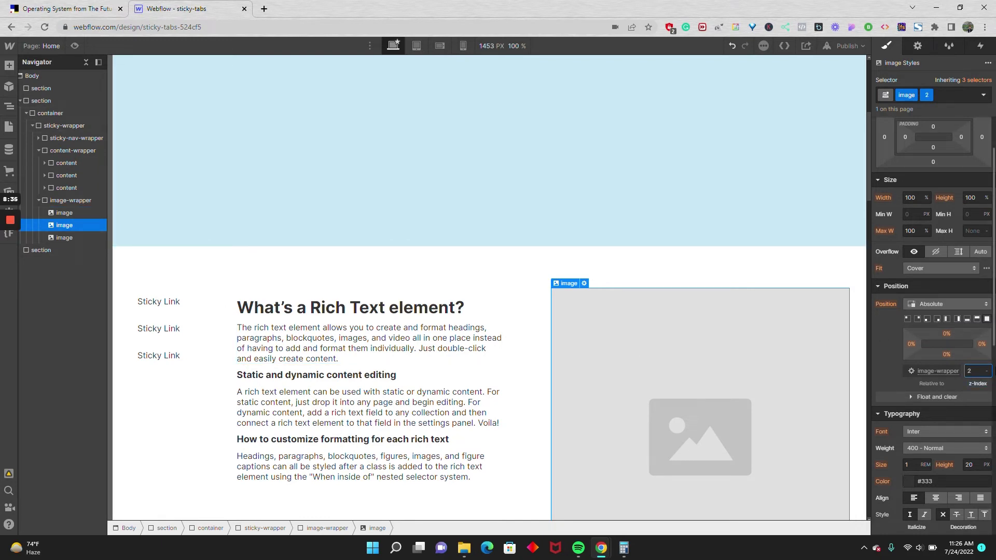
left_click(81, 238)
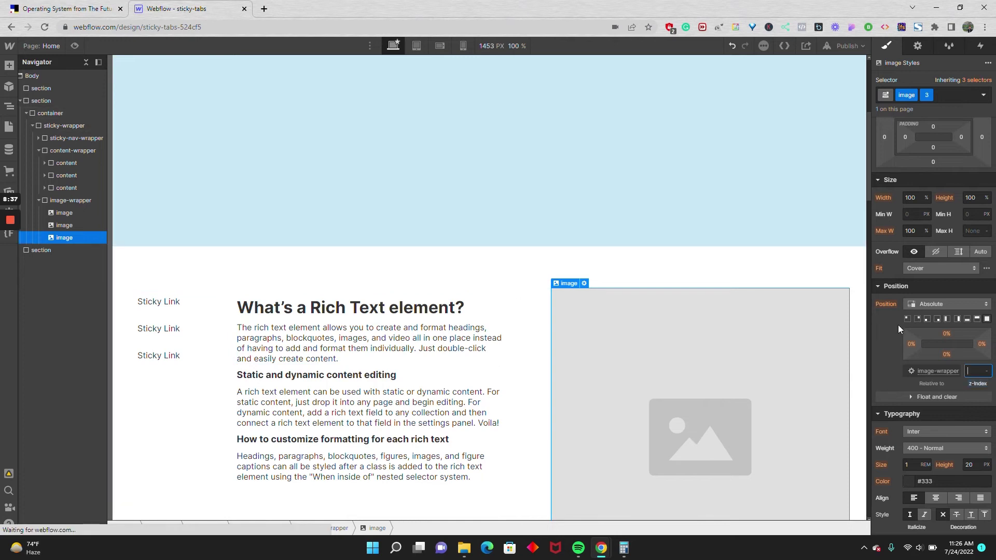
type("3")
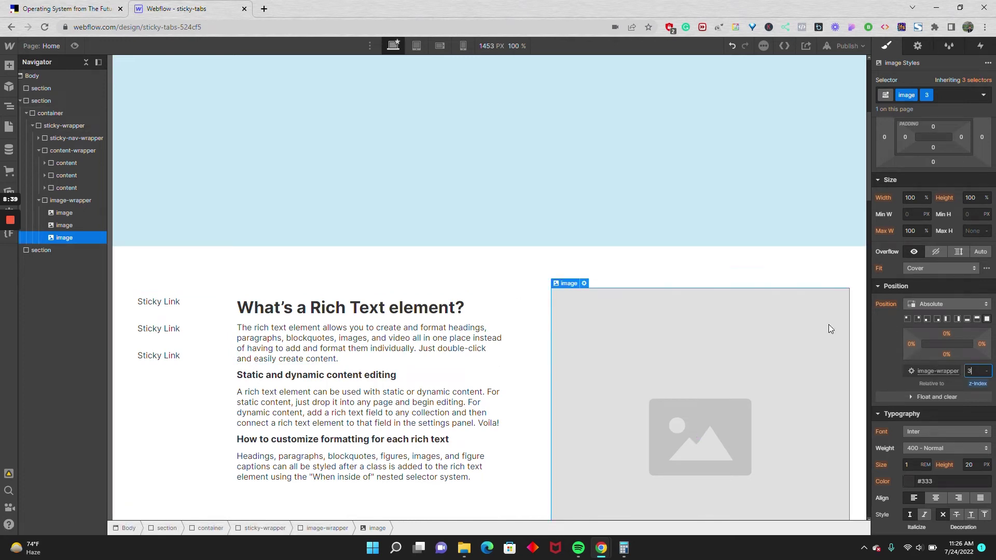
Replace the first image's placeholder with the palm-tree street photo from the assets
left_click(70, 214)
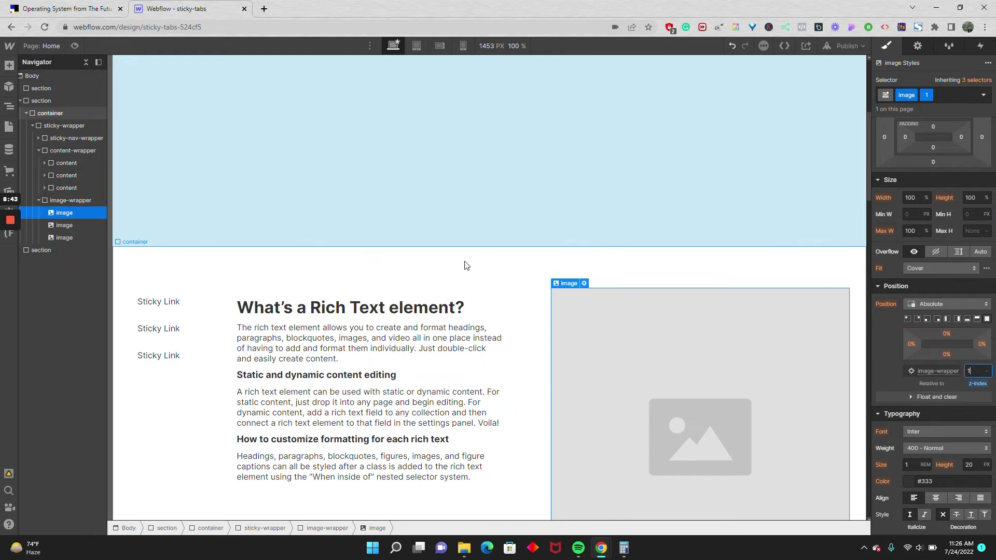
left_click(585, 283)
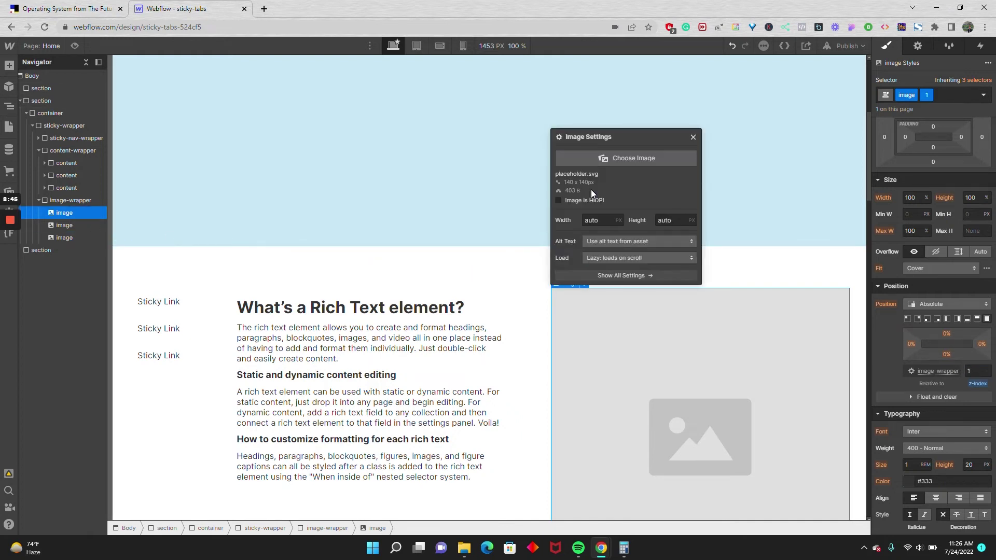
left_click(594, 160)
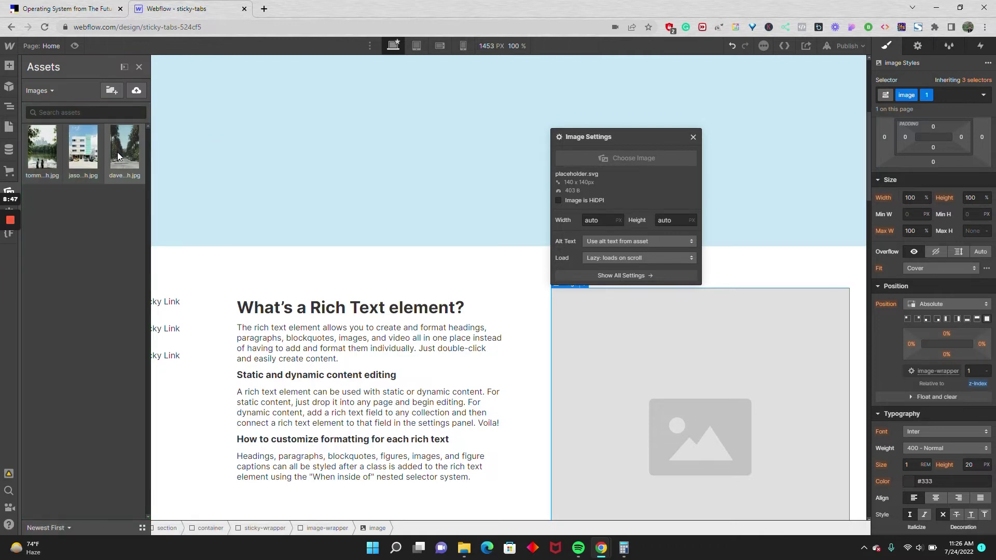
left_click(124, 149)
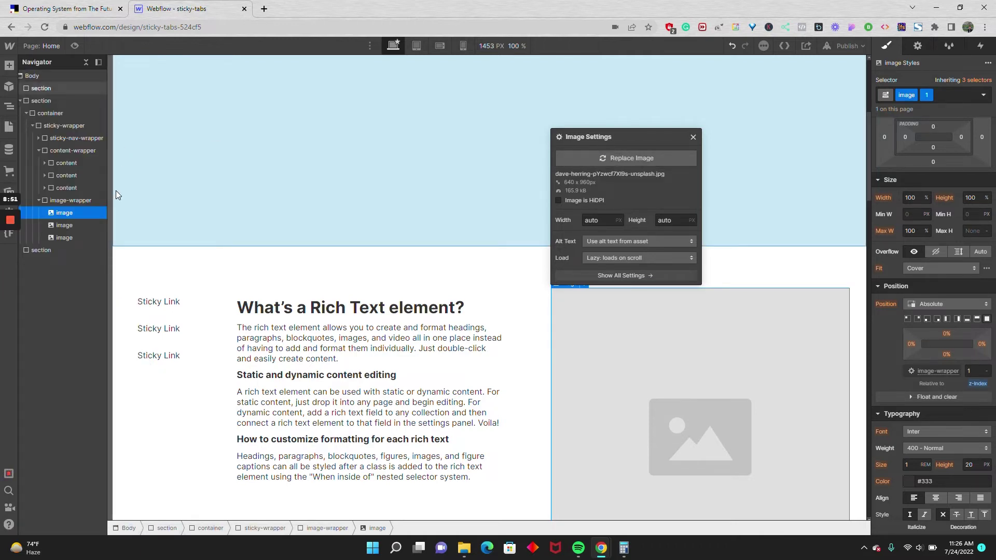
Assign the white and teal building photo to the second image and the lakeside skyline photo to the third
left_click(918, 46)
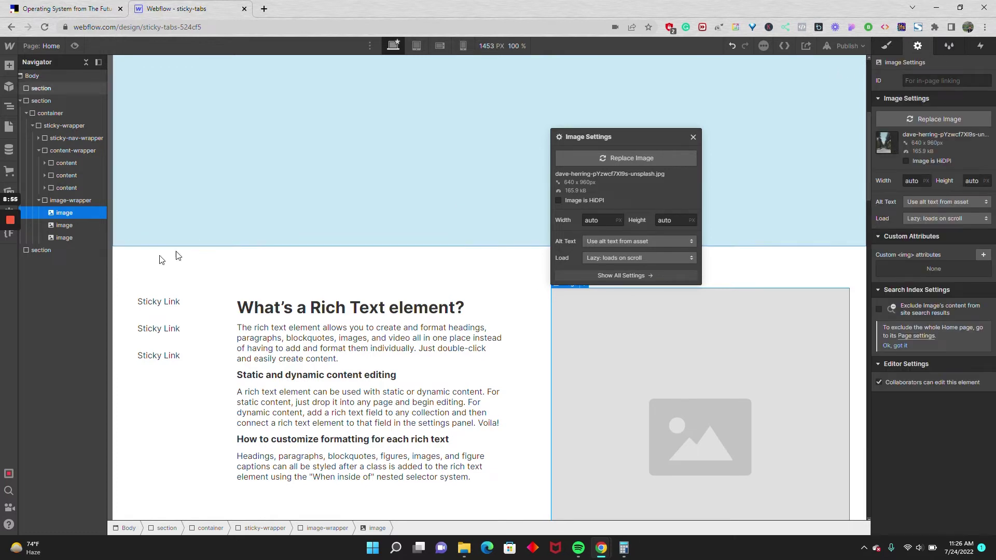
left_click(61, 226)
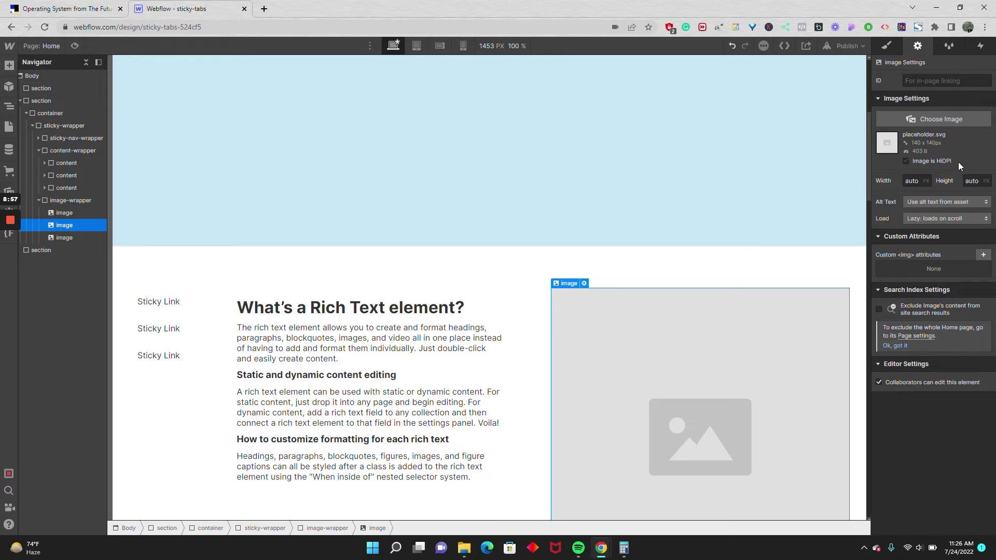
left_click(942, 120)
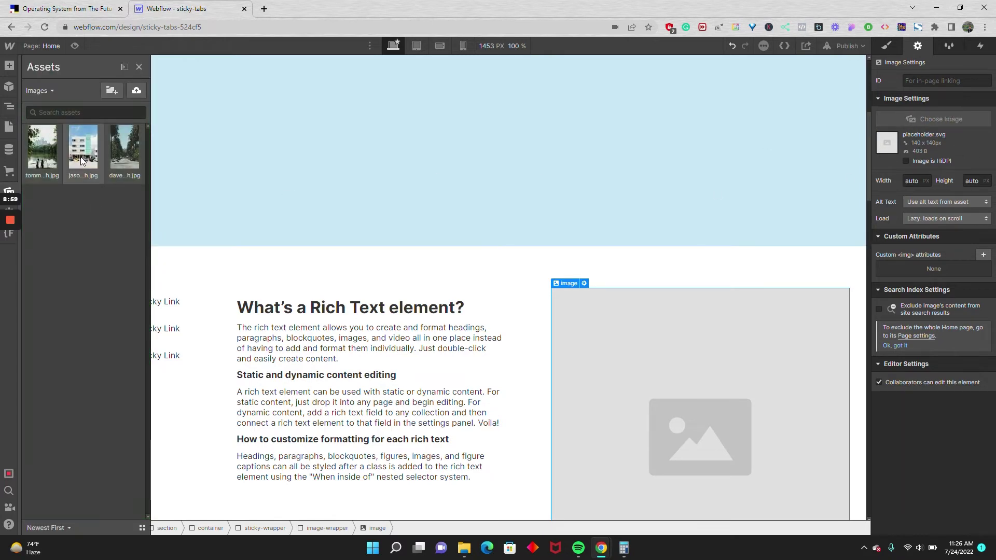
left_click(81, 161)
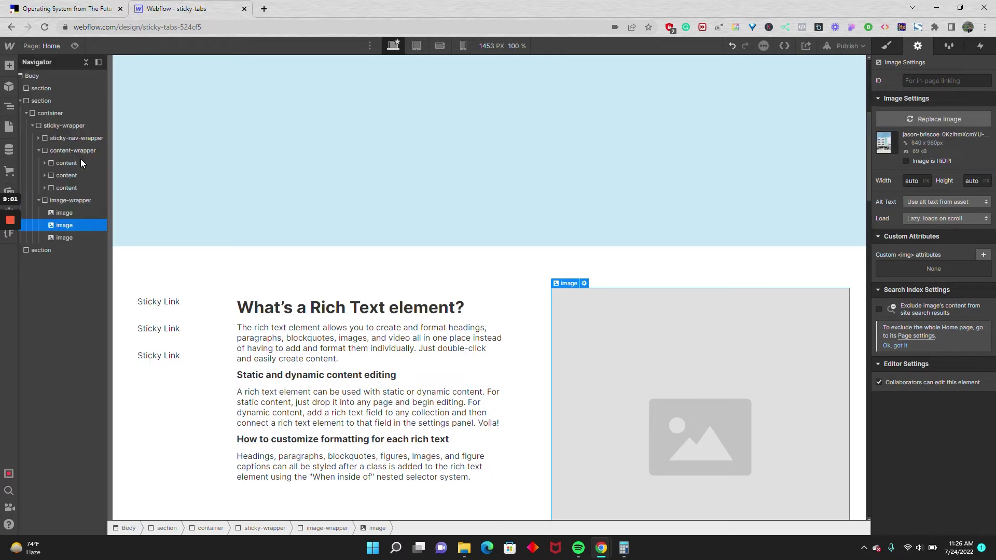
left_click(67, 238)
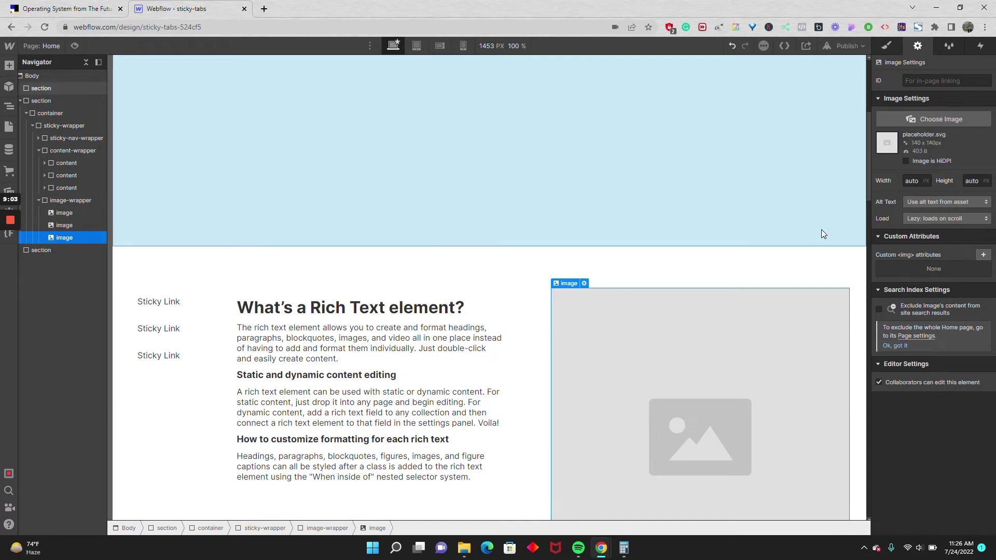
left_click(968, 120)
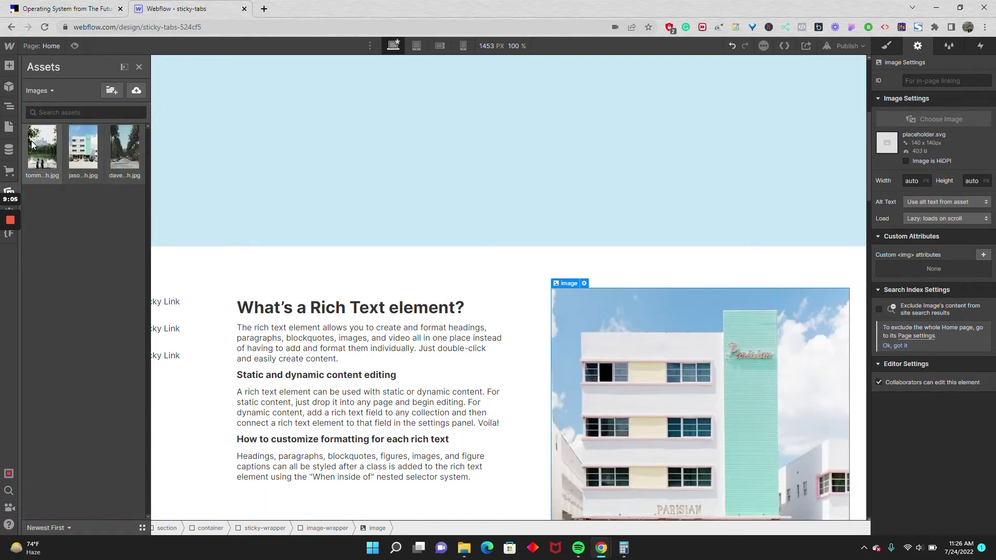
left_click(32, 142)
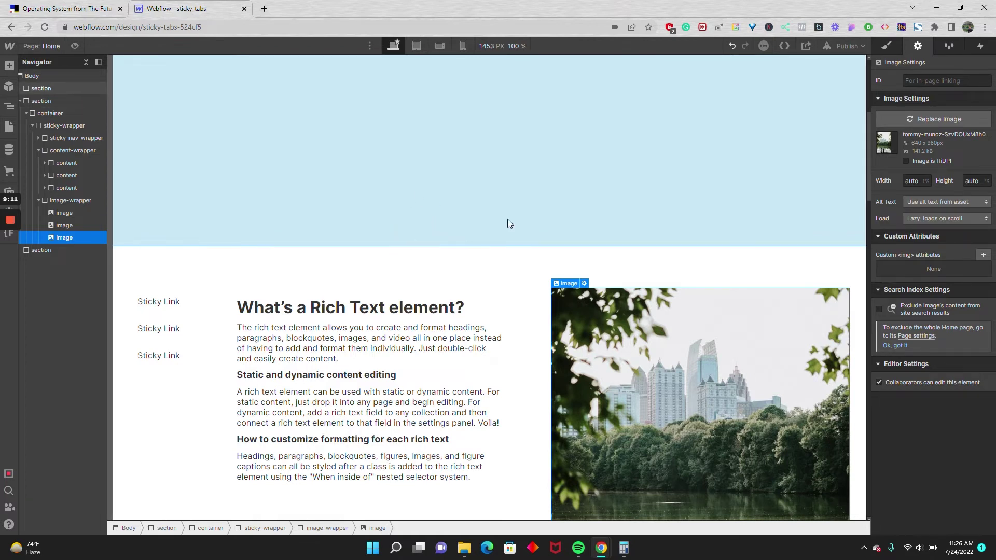
left_click(65, 212)
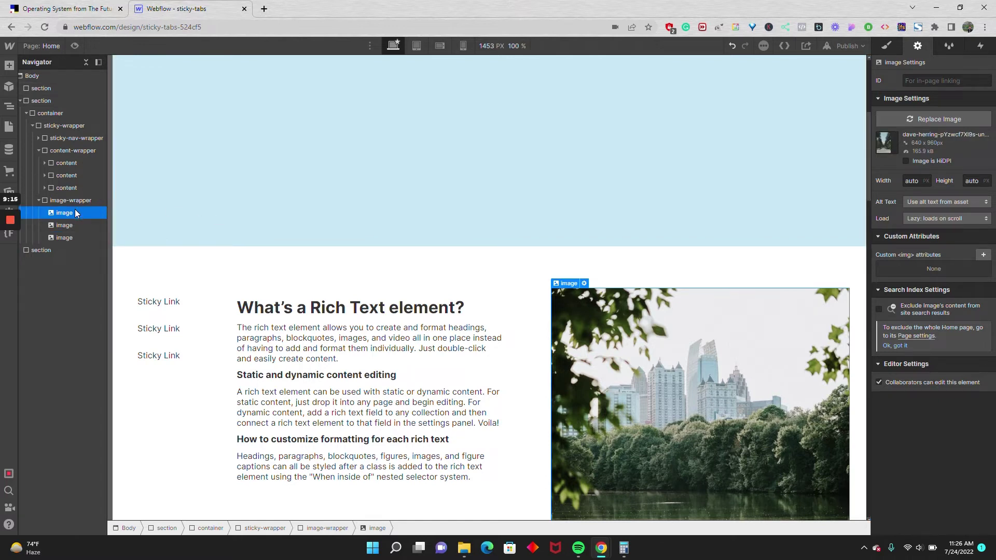
left_click(70, 226)
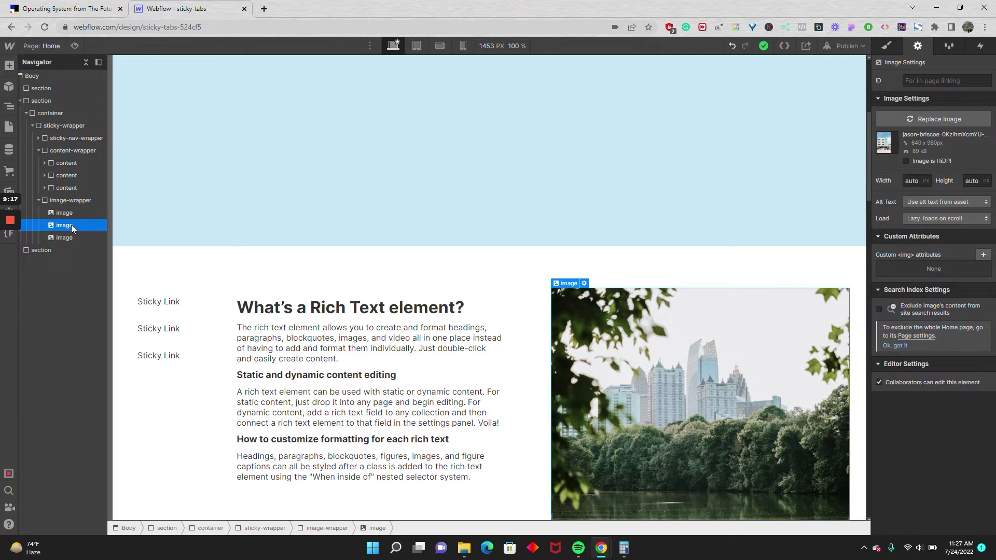
left_click(71, 237)
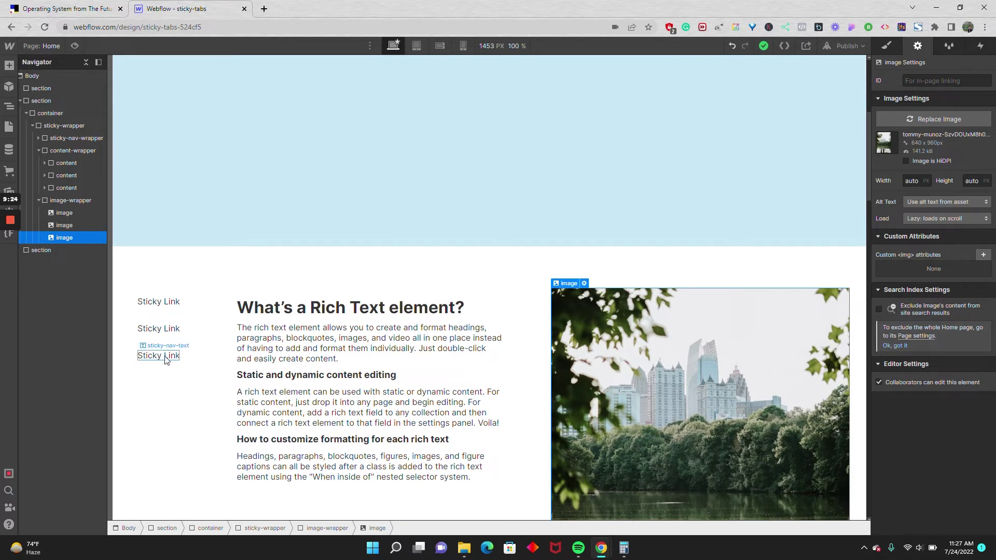
Rename the three sticky nav links as Los Angeles, Miami and Atlanta, in that order
double_click(166, 302)
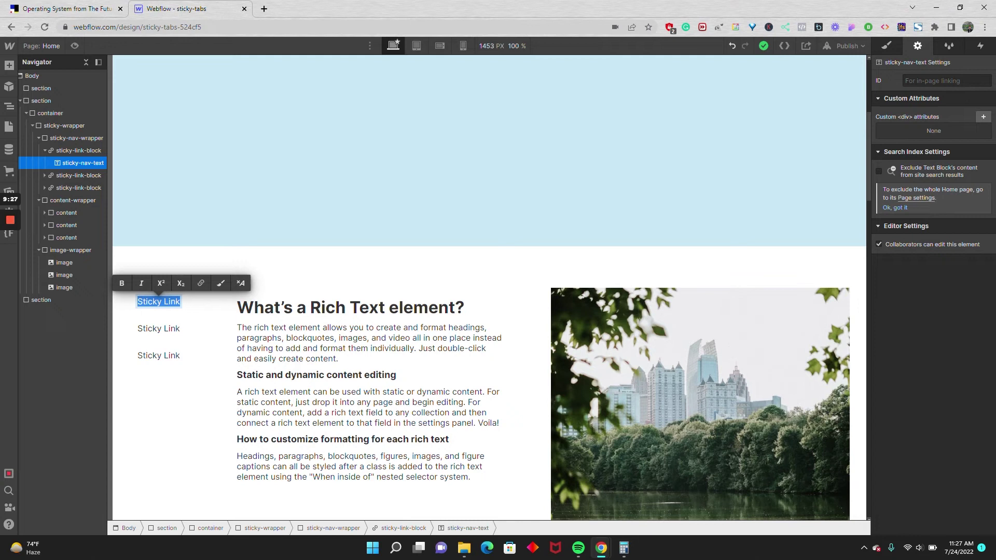
type("Los Angeles")
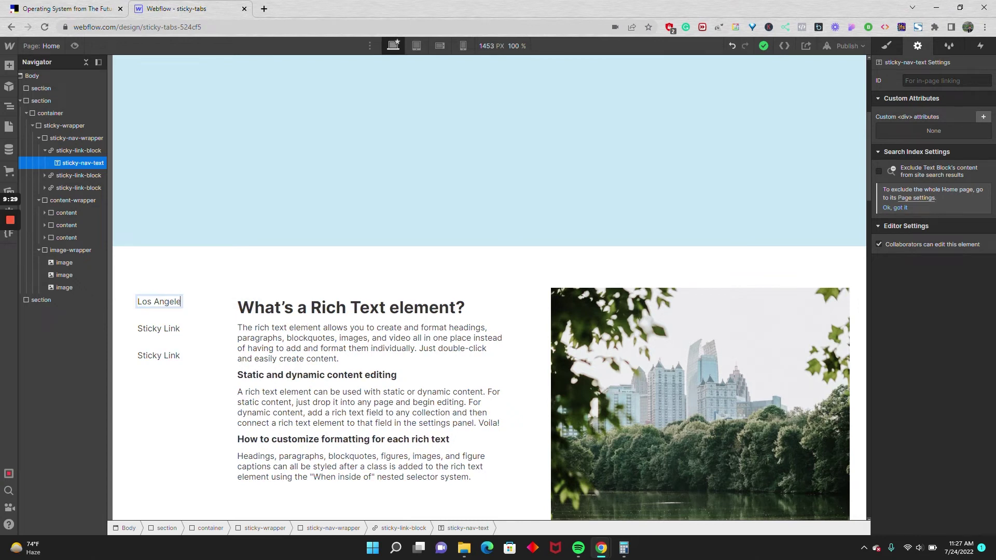
double_click(169, 344)
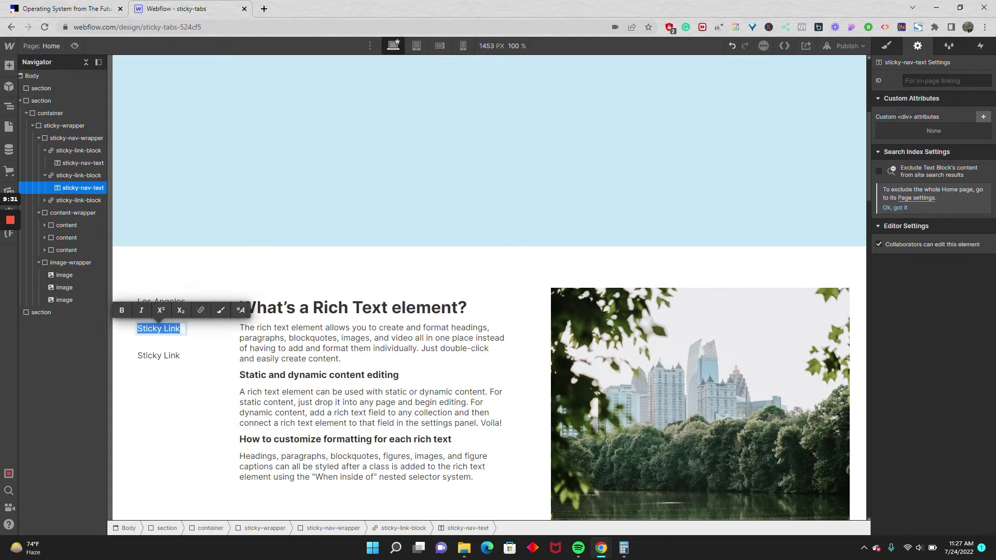
type("Miami")
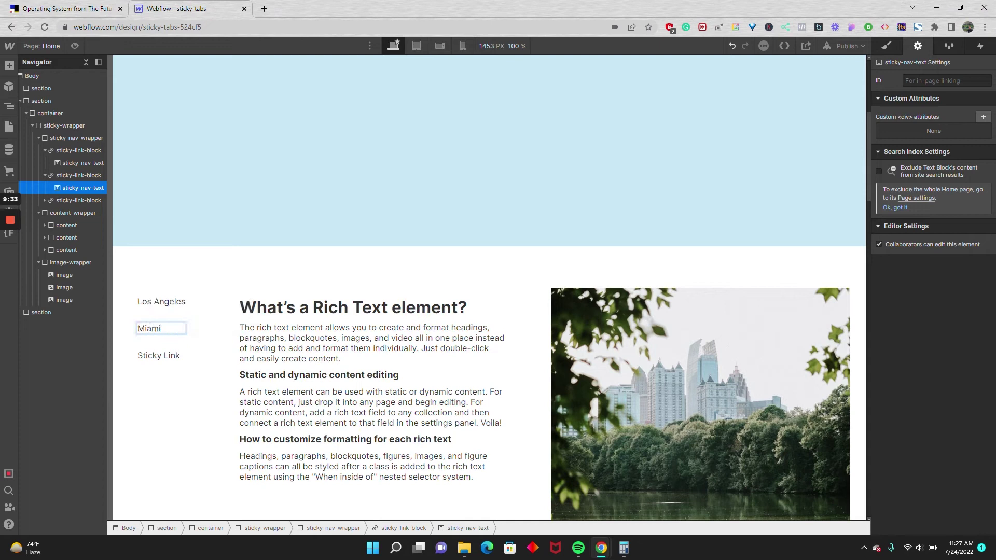
double_click(167, 355)
type("Atlanta")
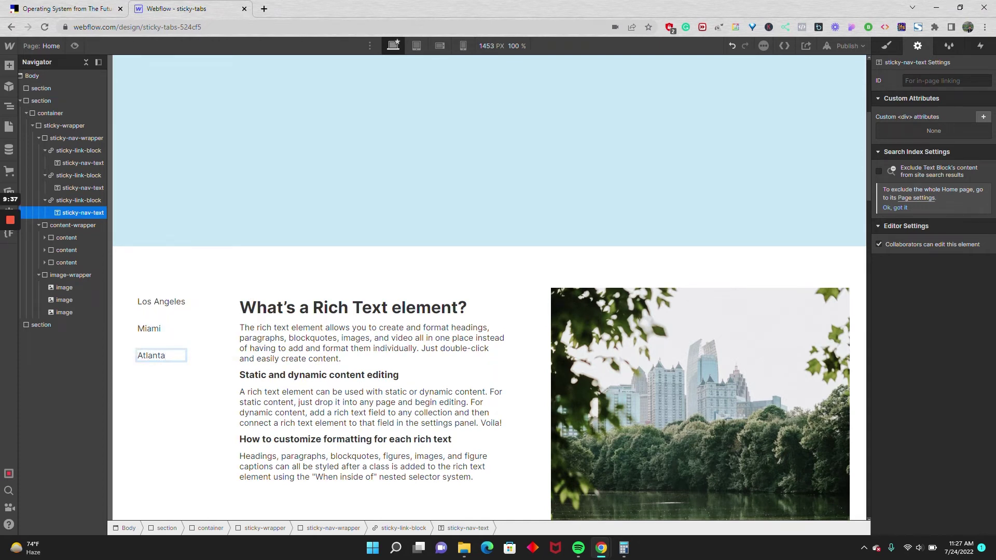
Try a z-index of 5 on the first image to bring it in front, and undo the change
left_click(81, 286)
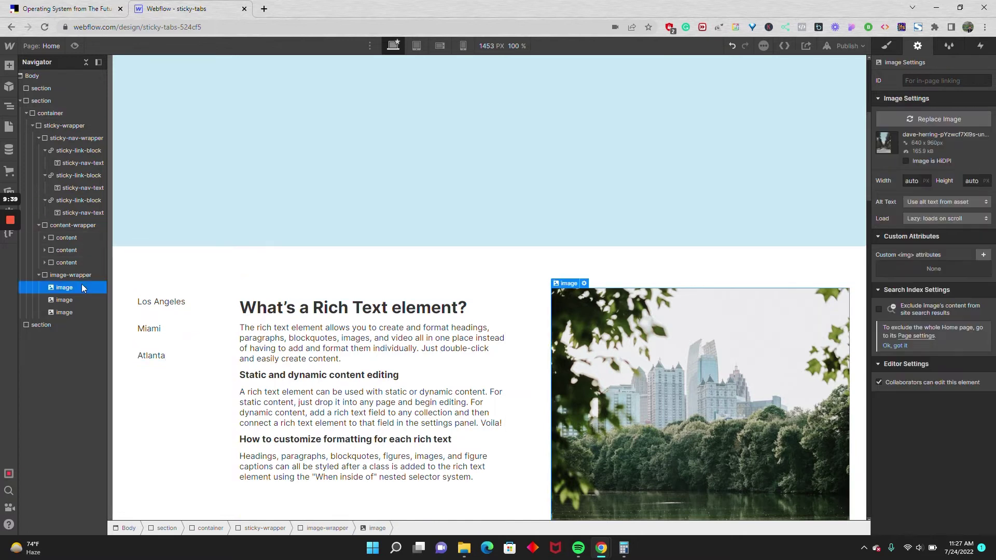
left_click(886, 47)
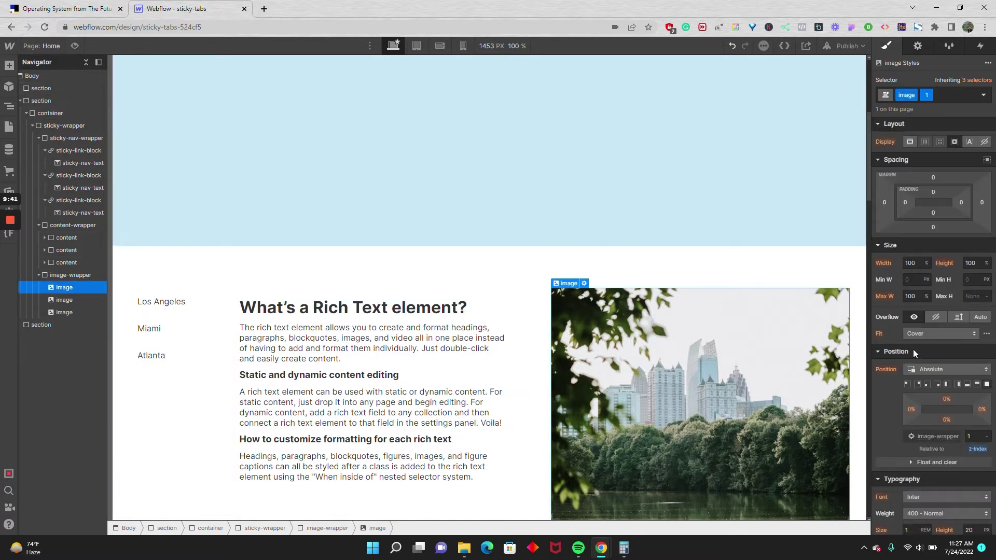
scroll(955, 374, "down", 2)
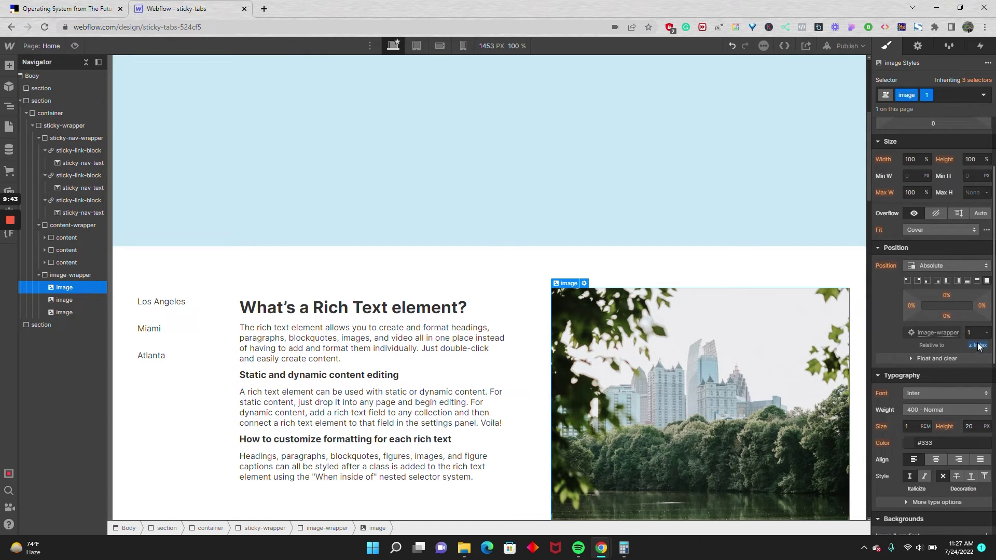
left_click(970, 332)
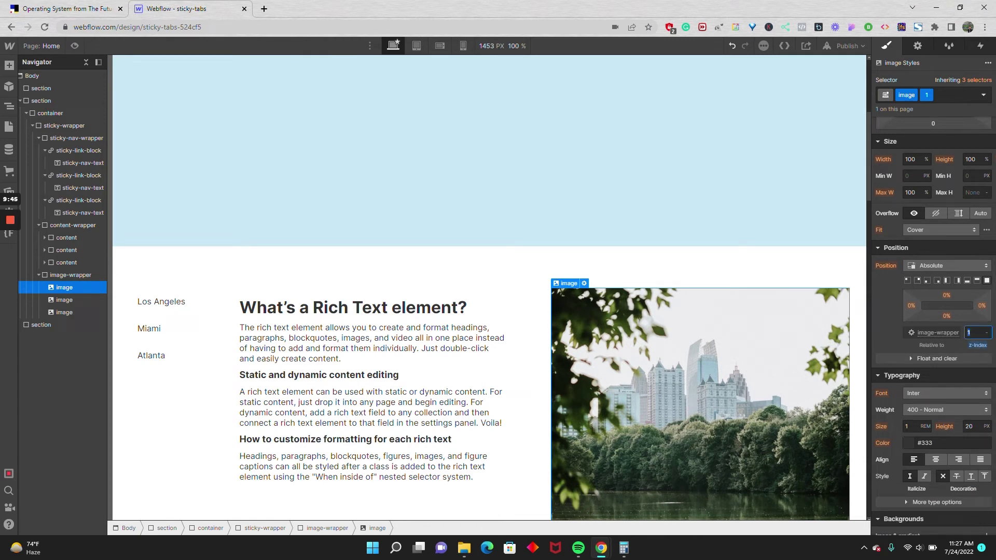
key("Return")
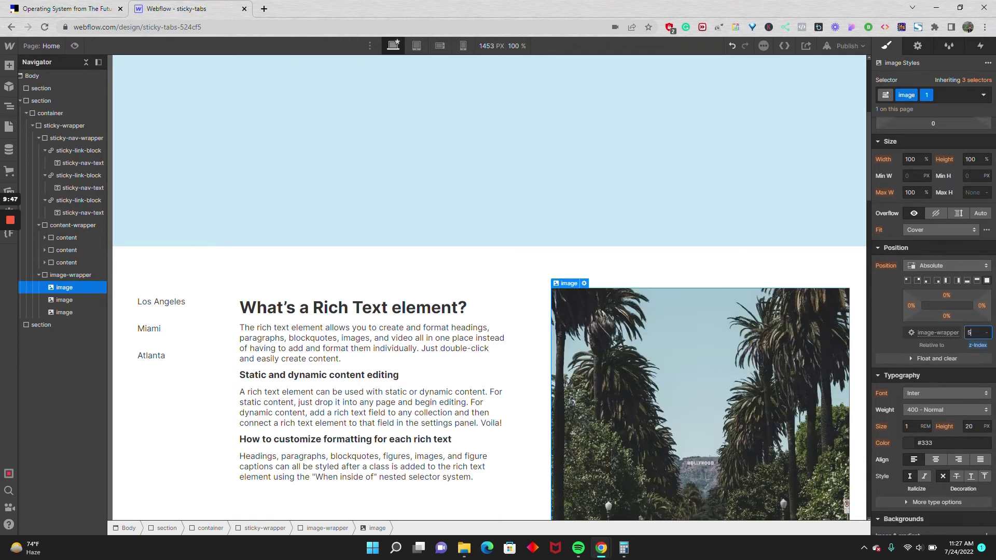
key("ctrl+z")
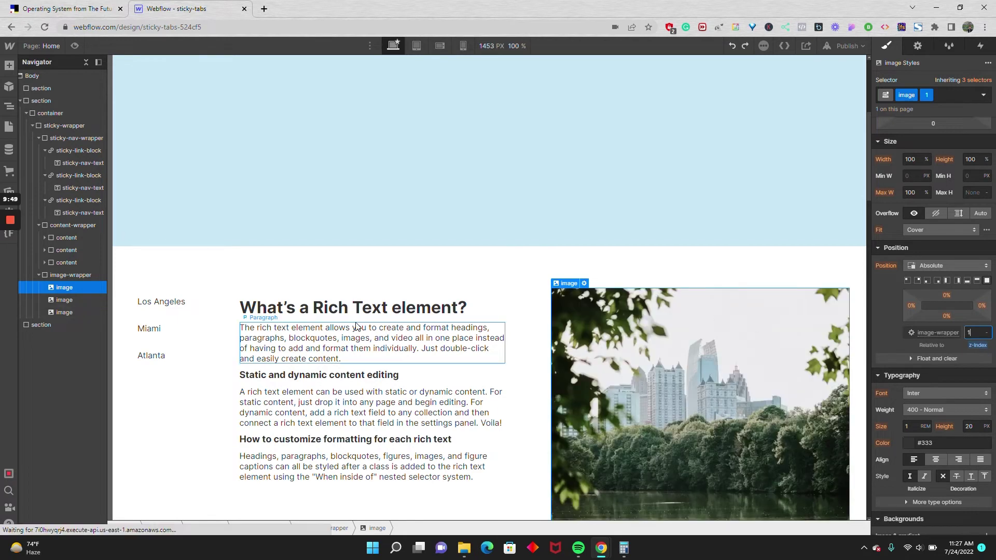
Try a z-index of 5 on the second image to bring it in front, and undo the change
left_click(78, 301)
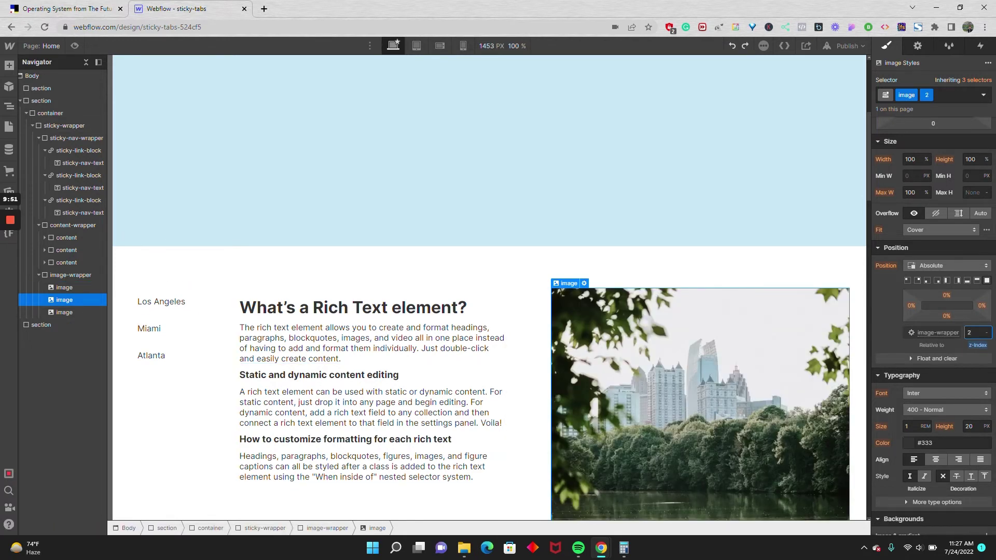
type("5")
key("Return")
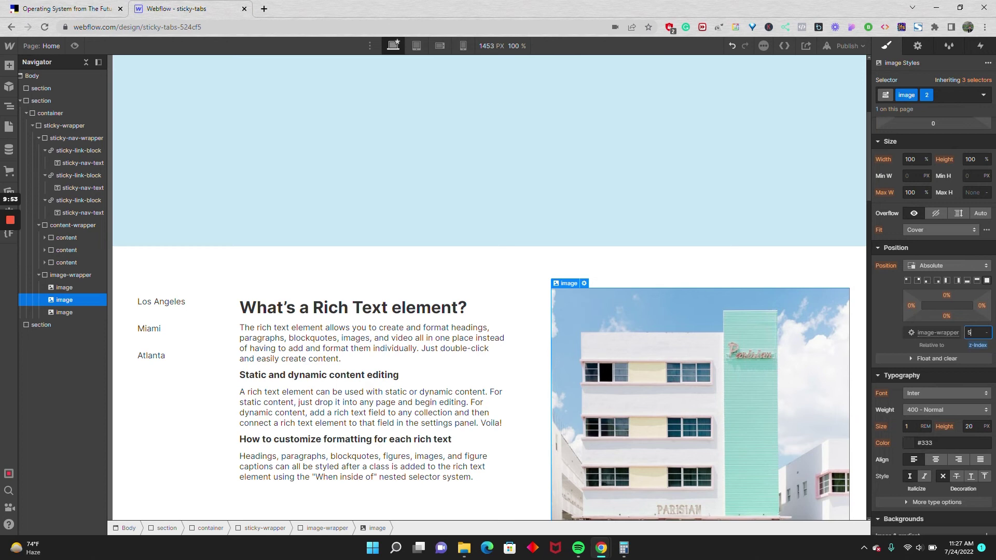
key("ctrl+z")
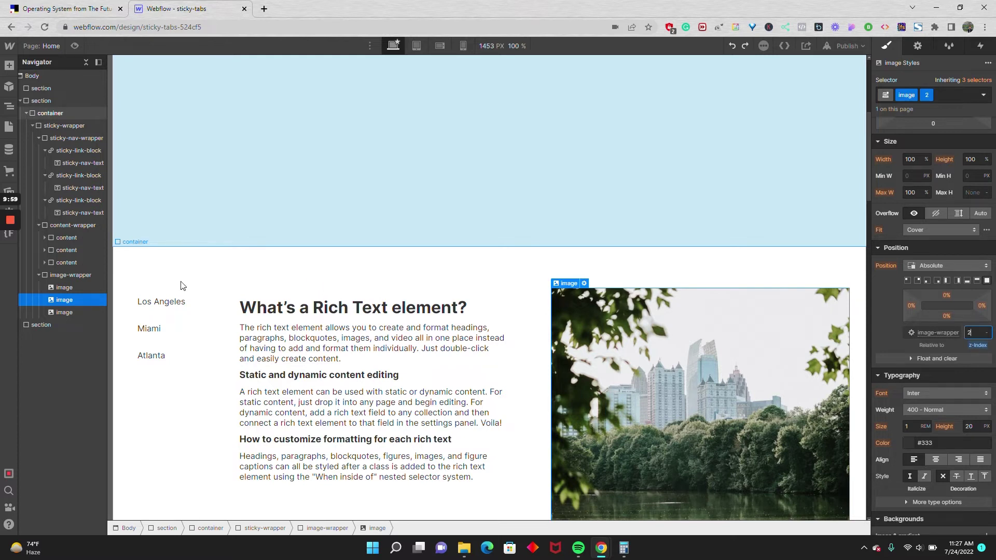
Try to give the first content block an ID for Los Angeles and the second content block the ID miami
left_click(270, 311)
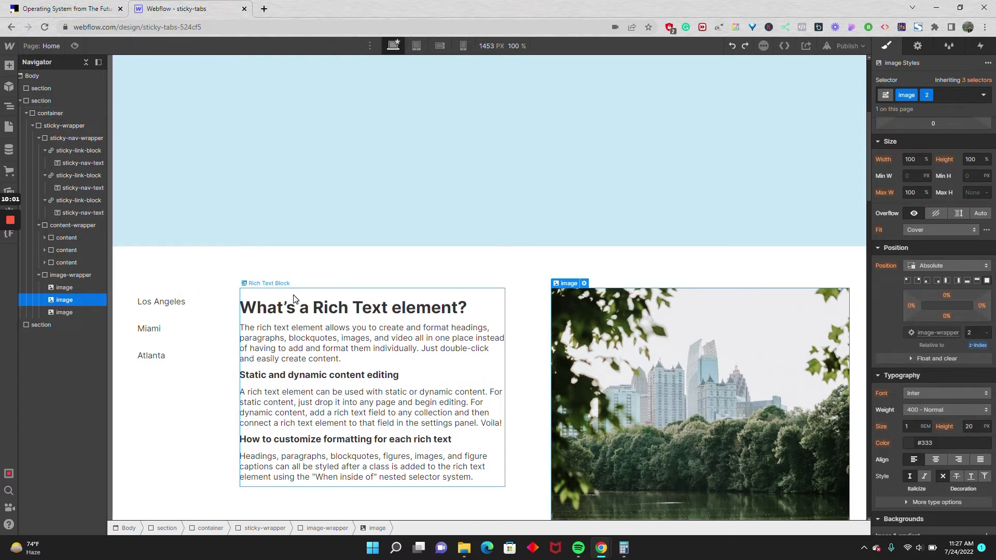
left_click(68, 239)
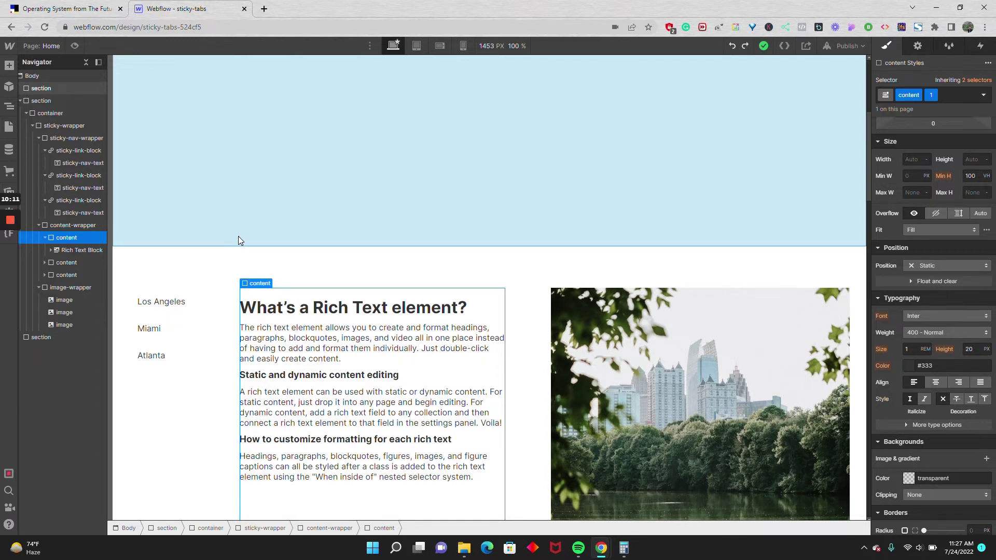
left_click(918, 45)
left_click(934, 81)
type("los angee")
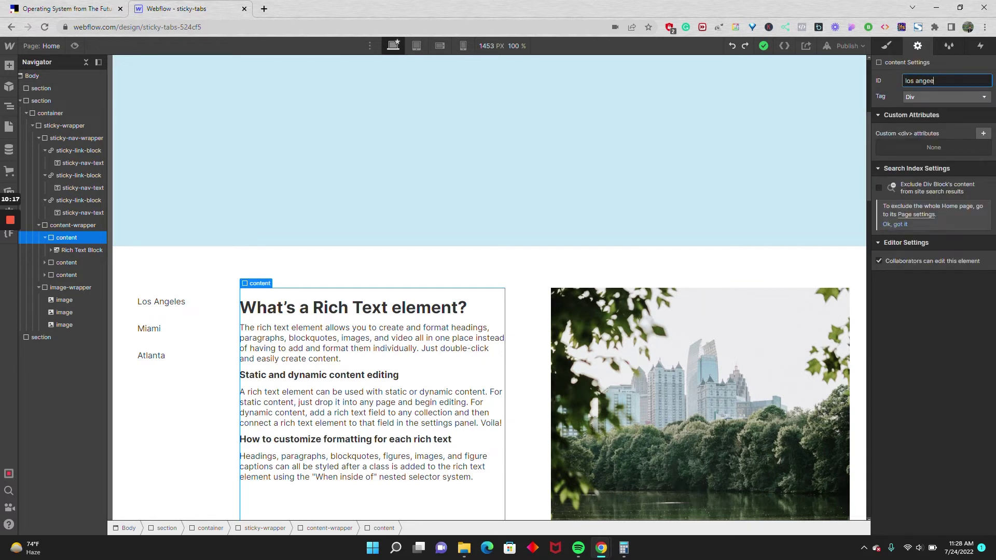
left_click(79, 266)
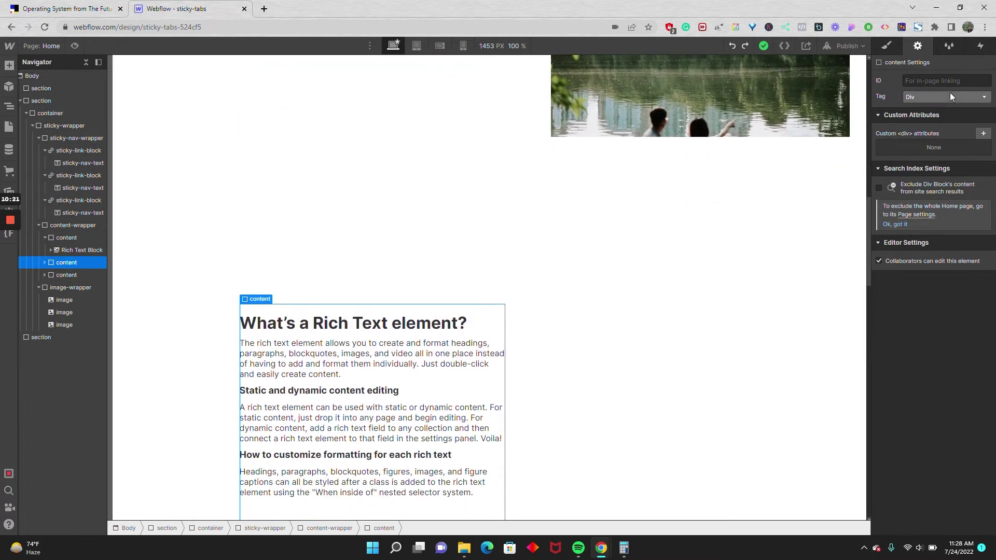
left_click(934, 81)
type("miami")
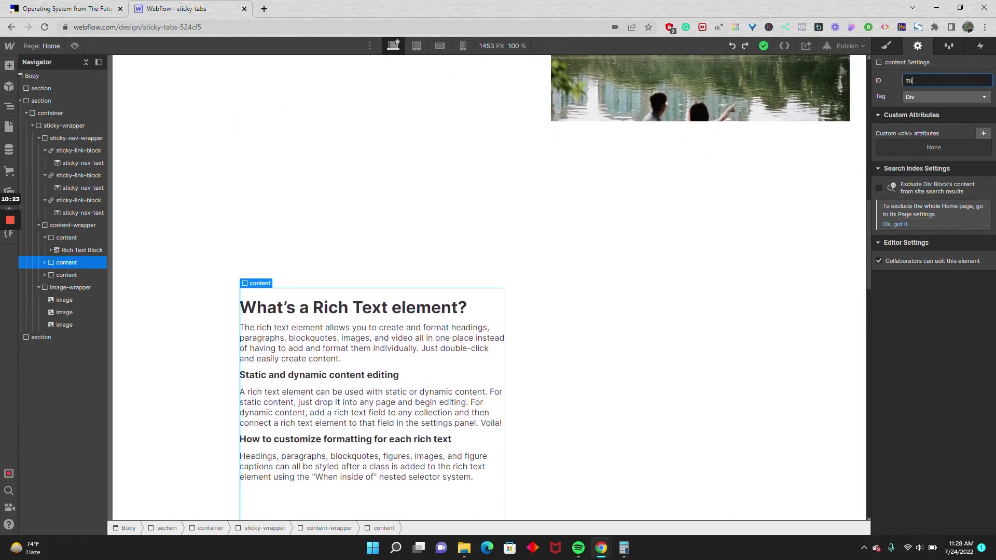
Set the third content block's ID to atlanta
left_click(62, 279)
left_click(974, 86)
type("atlanta")
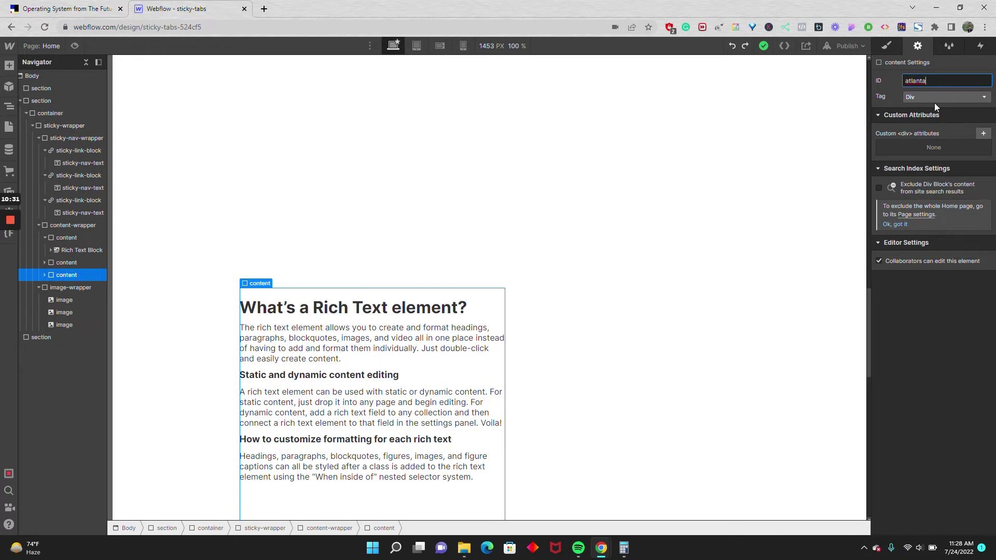
key("Return")
Change the Los Angeles nav link to a page section link and open its list of available sections
scroll(399, 189, "up", 15)
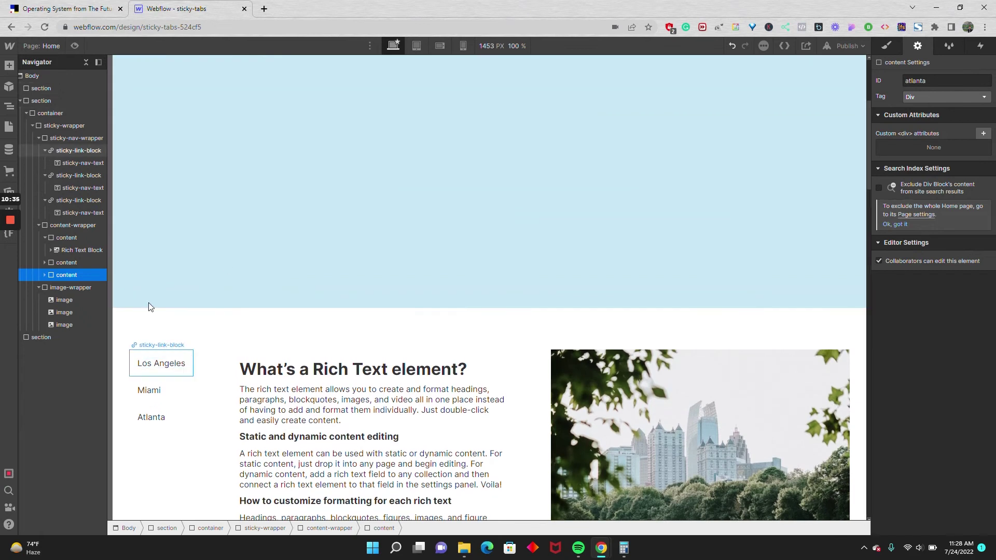
left_click(86, 155)
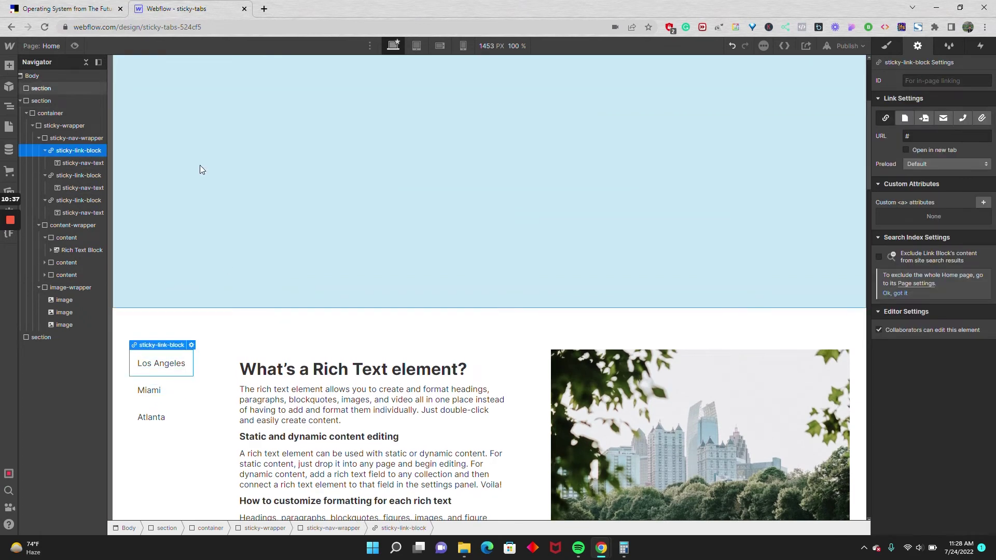
left_click(923, 120)
left_click(923, 135)
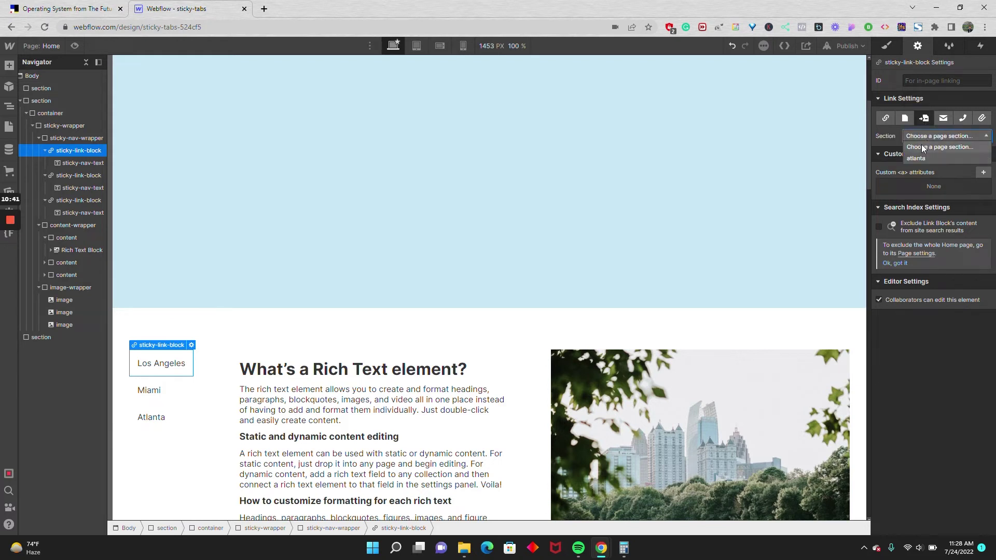
Set the first content block's ID to los-angeles and the second's to miami, and check the third block's ID
left_click(78, 239)
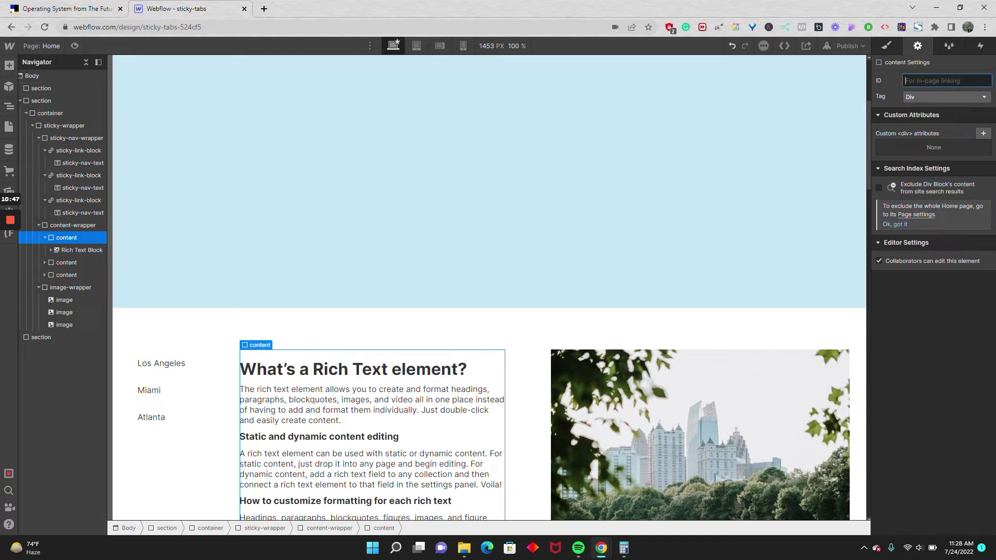
type("los angeles")
key("Return")
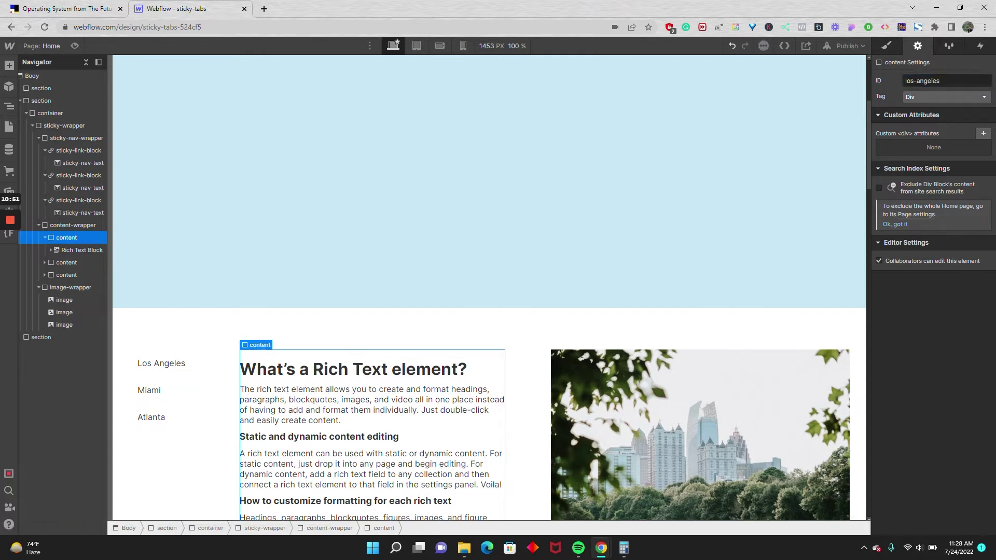
left_click(67, 264)
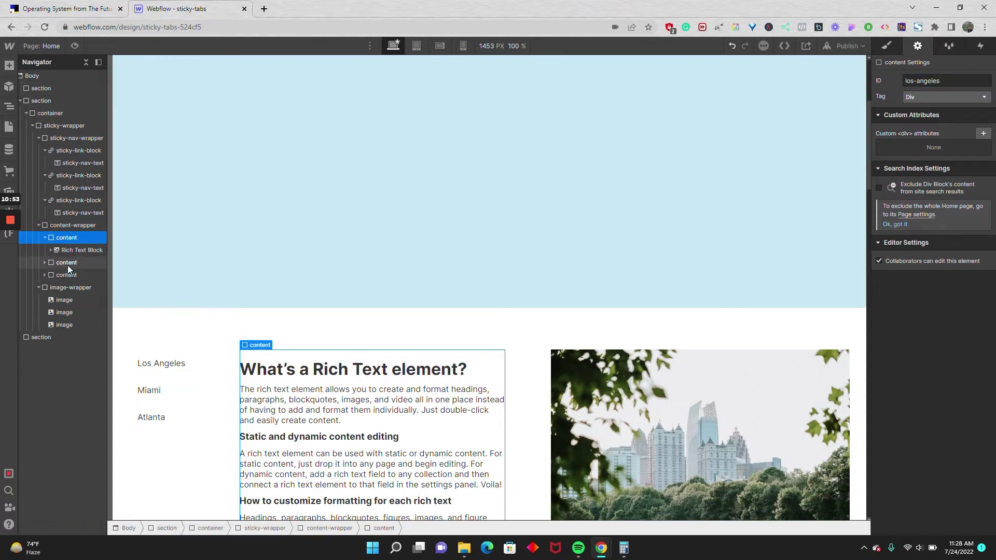
left_click(929, 81)
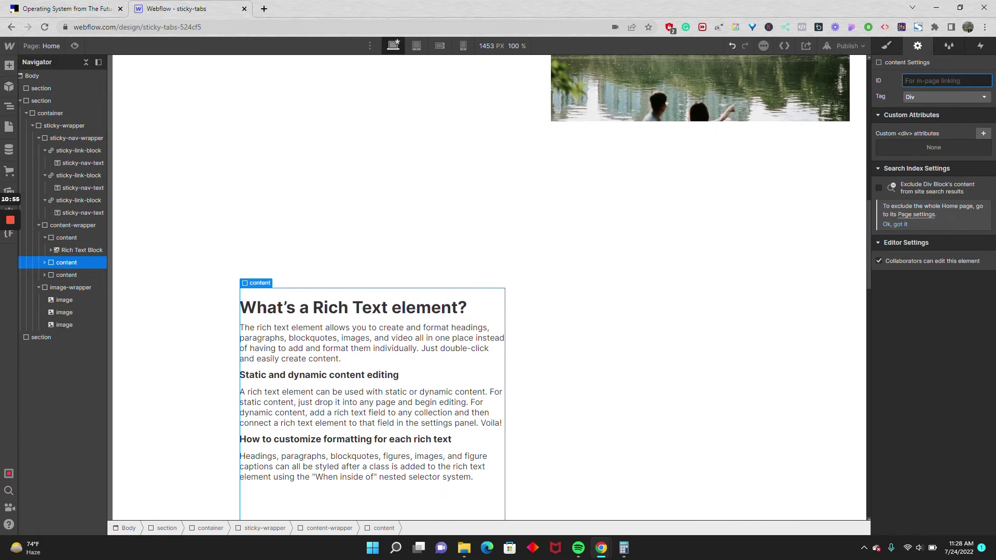
type("miami")
key("Return")
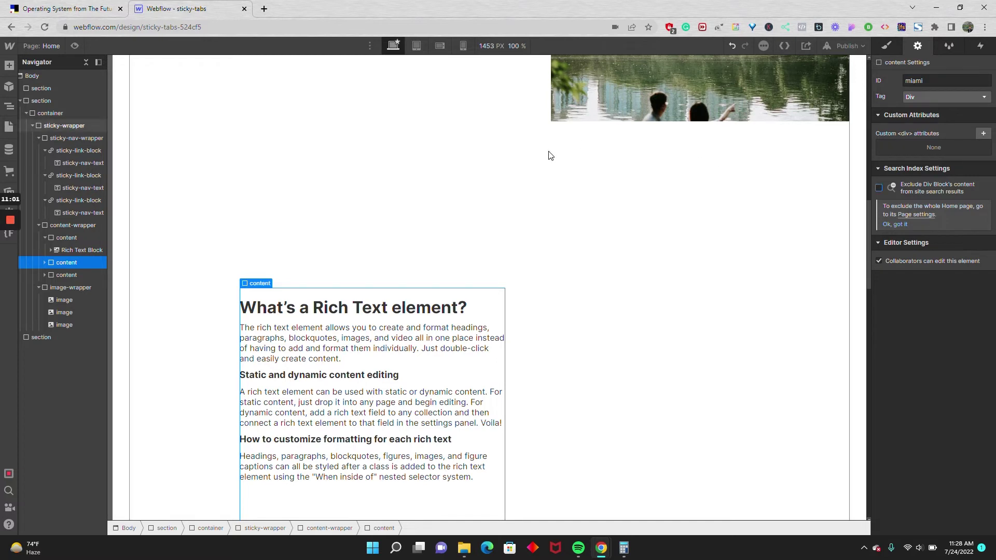
left_click(91, 275)
Link the Los Angeles nav link to the los-angeles page section
scroll(460, 161, "up", 15)
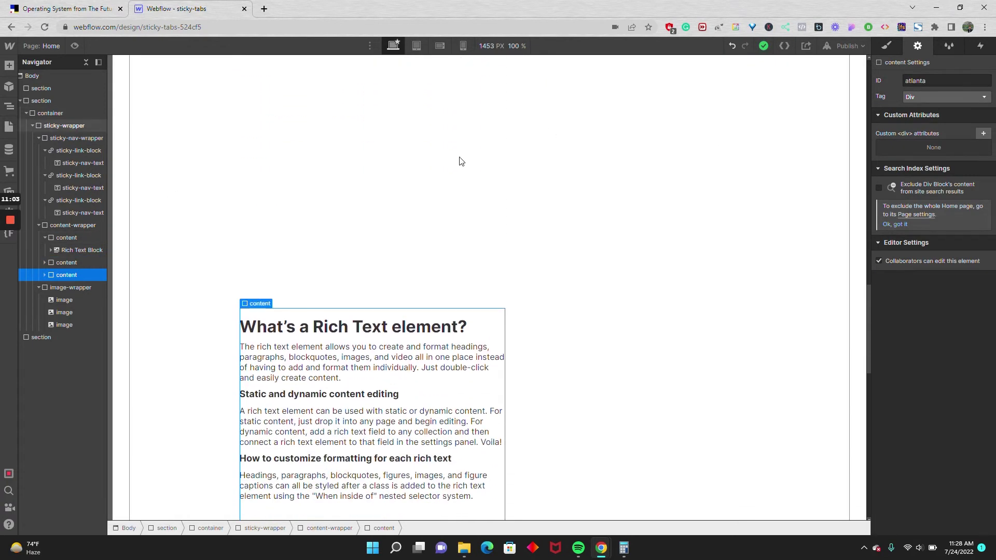
scroll(281, 242, "up", 2)
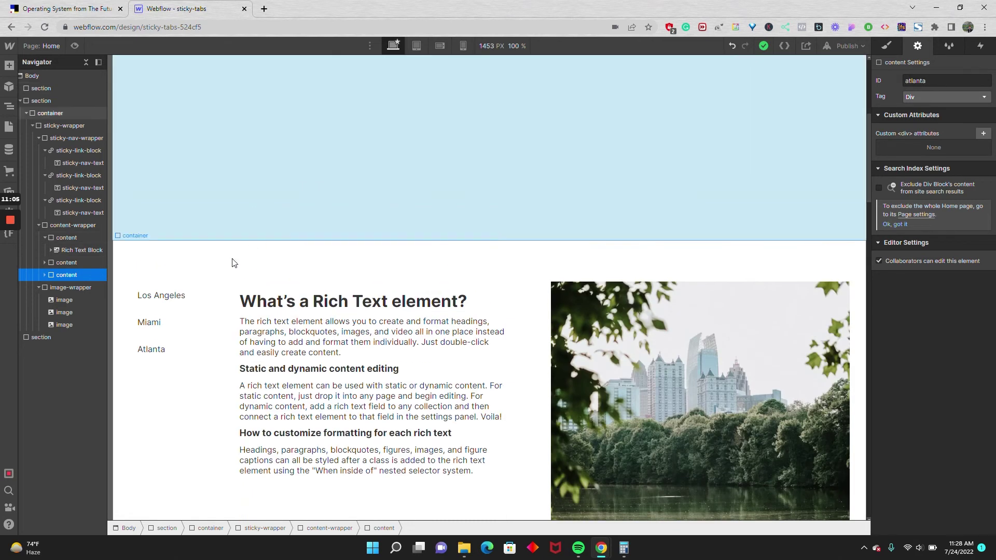
left_click(156, 284)
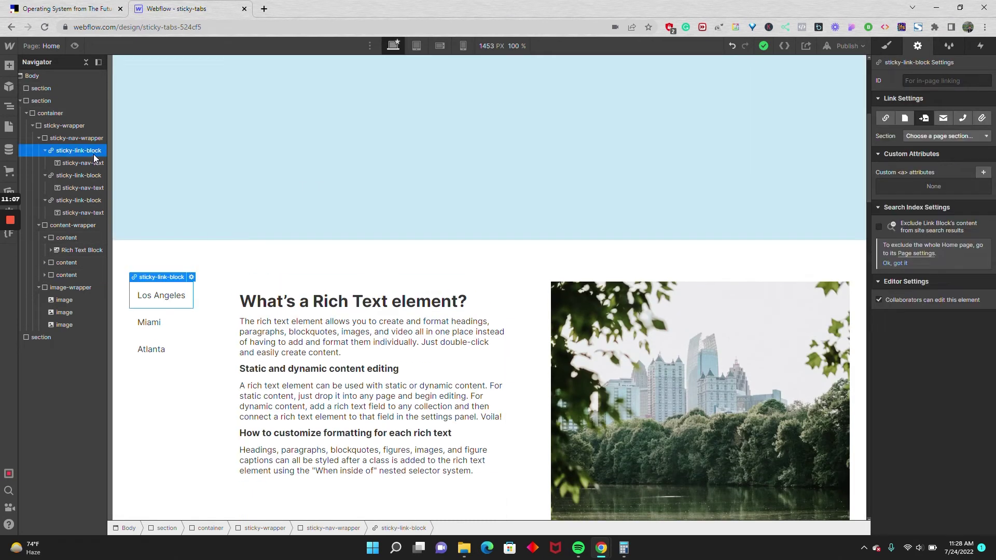
left_click(928, 137)
left_click(929, 172)
Link the Miami nav link to the miami page section and the Atlanta nav link to the atlanta section
left_click(77, 175)
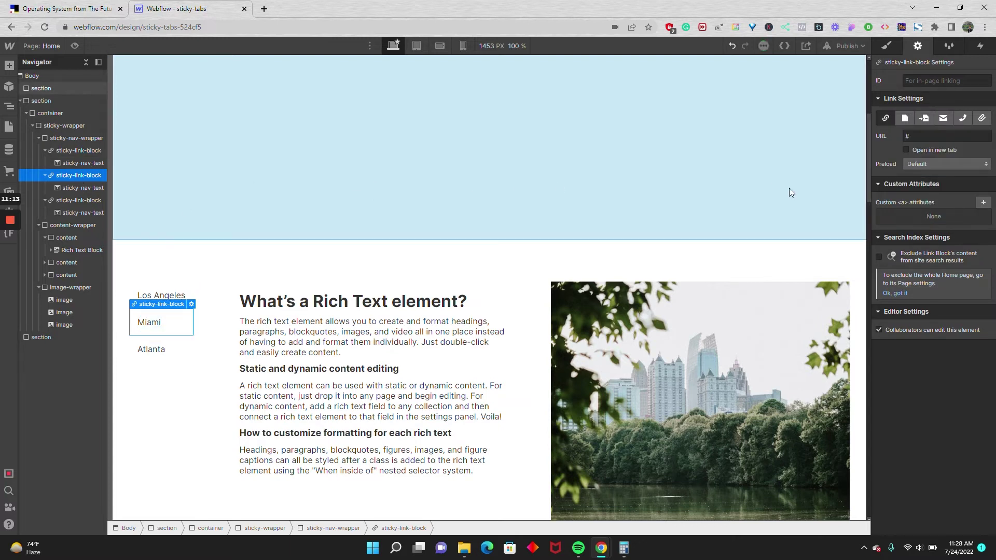
left_click(929, 122)
left_click(929, 137)
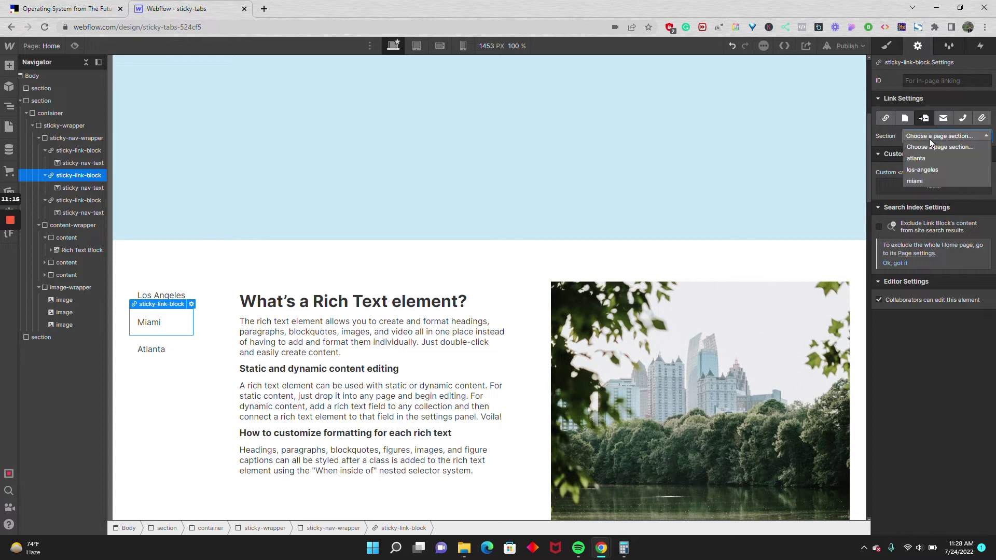
left_click(926, 182)
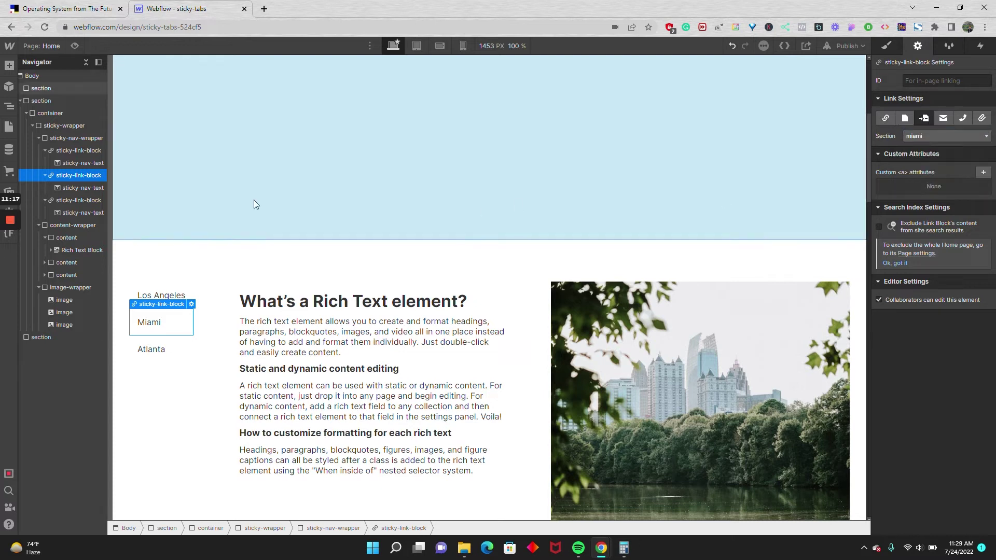
left_click(96, 199)
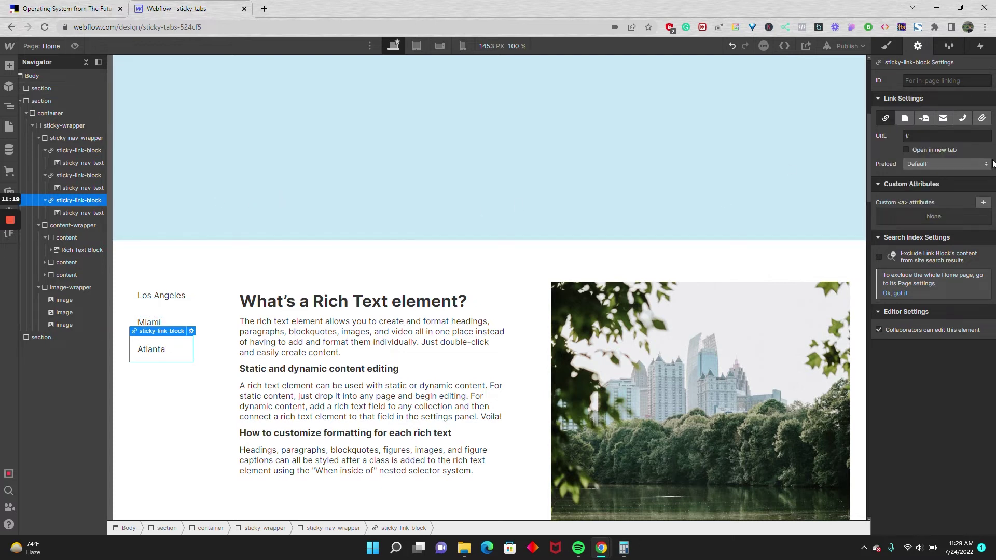
left_click(925, 119)
left_click(924, 134)
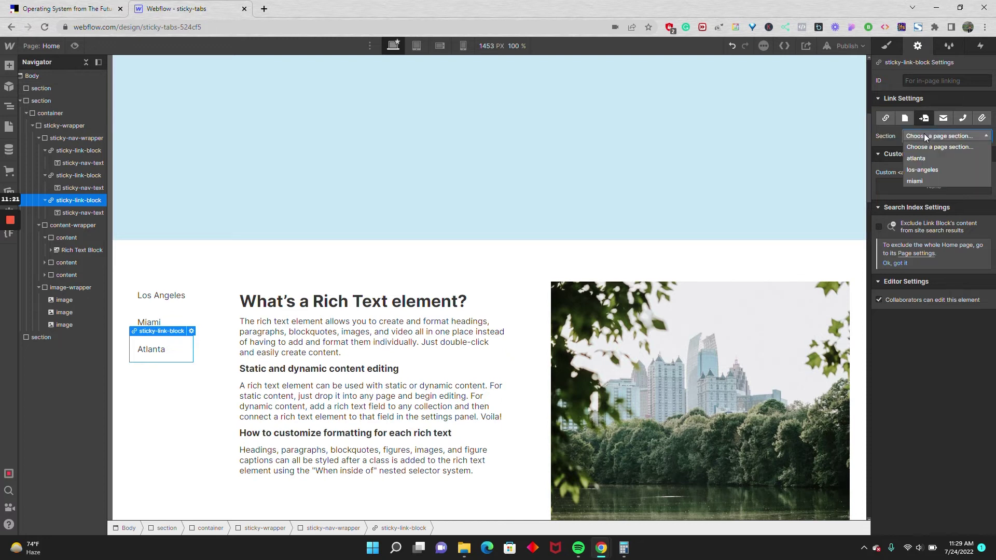
left_click(926, 161)
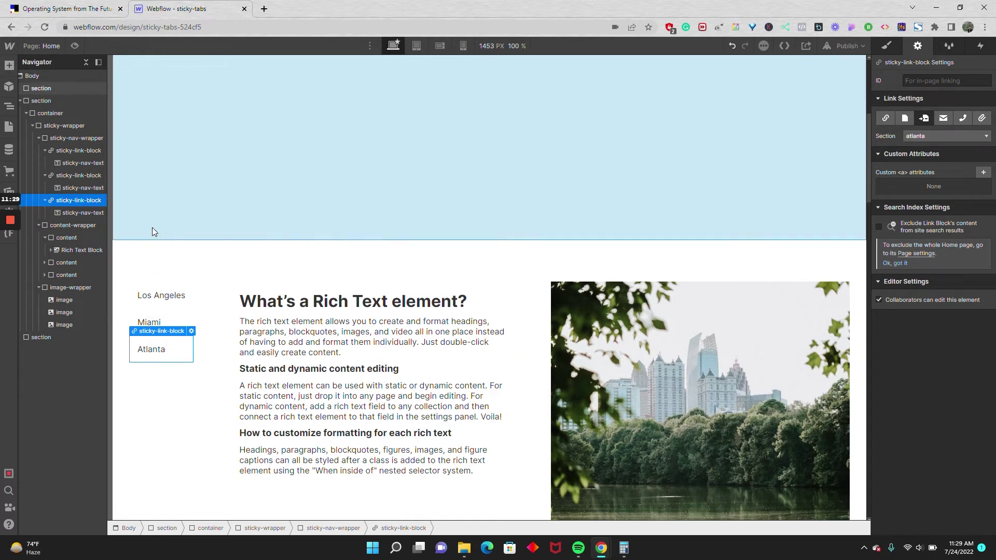
Set the sticky-link-block class to 20% opacity and its Current state, on the Los Angeles link, to 100%
left_click(161, 296)
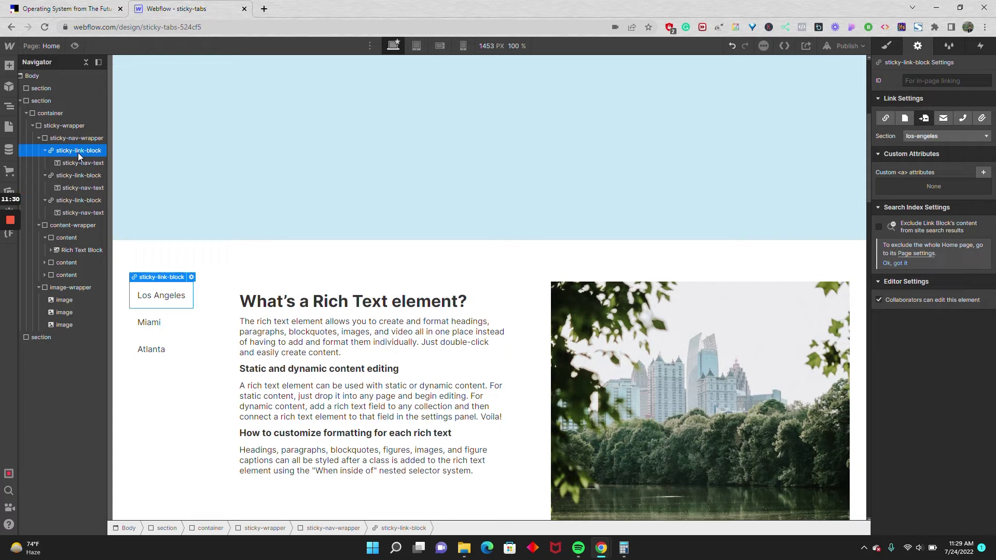
left_click(888, 47)
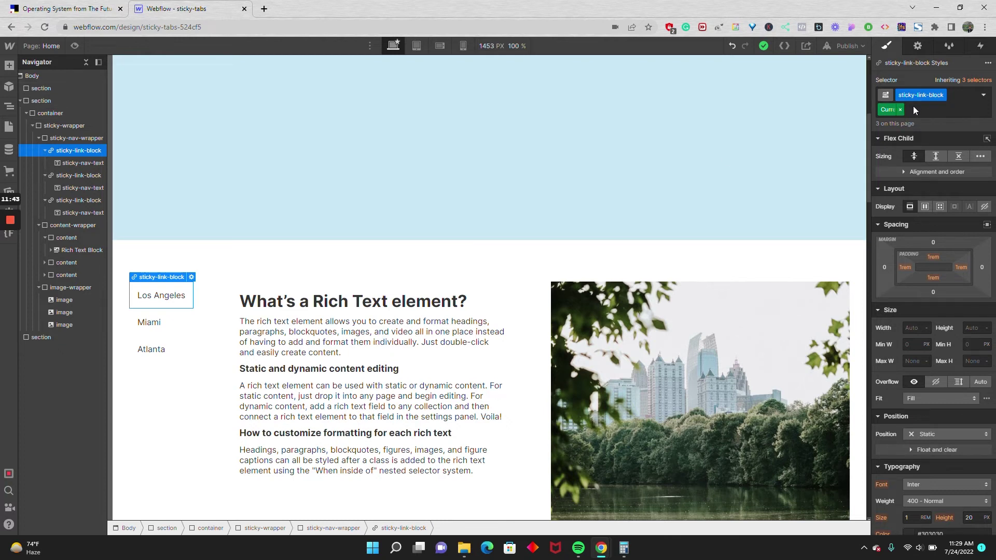
left_click(86, 175)
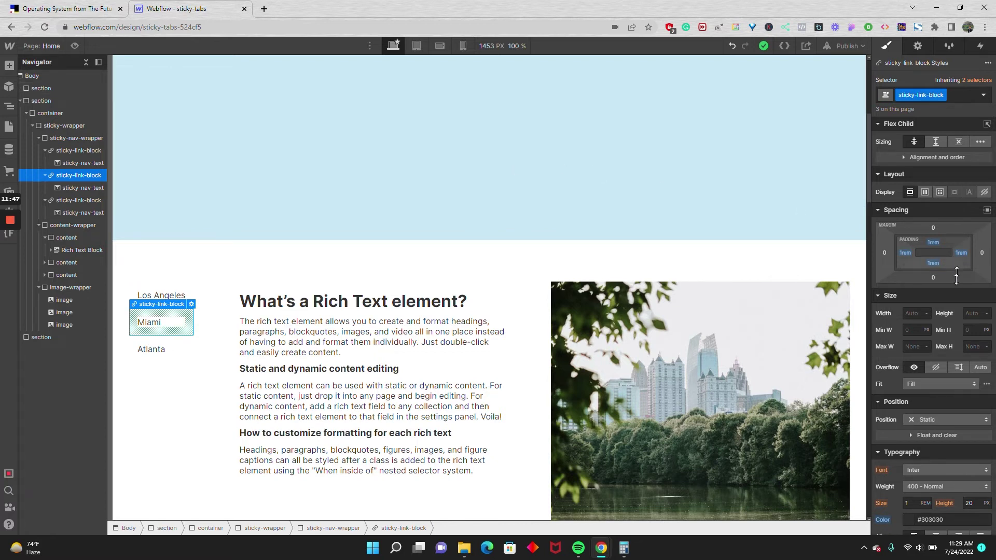
scroll(944, 307, "down", 7)
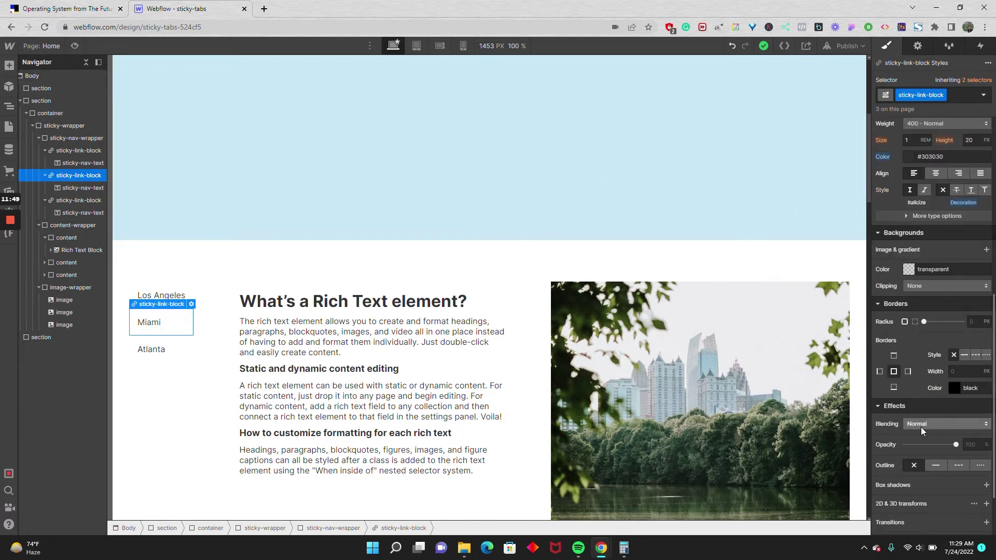
left_click_drag(935, 445, 919, 445)
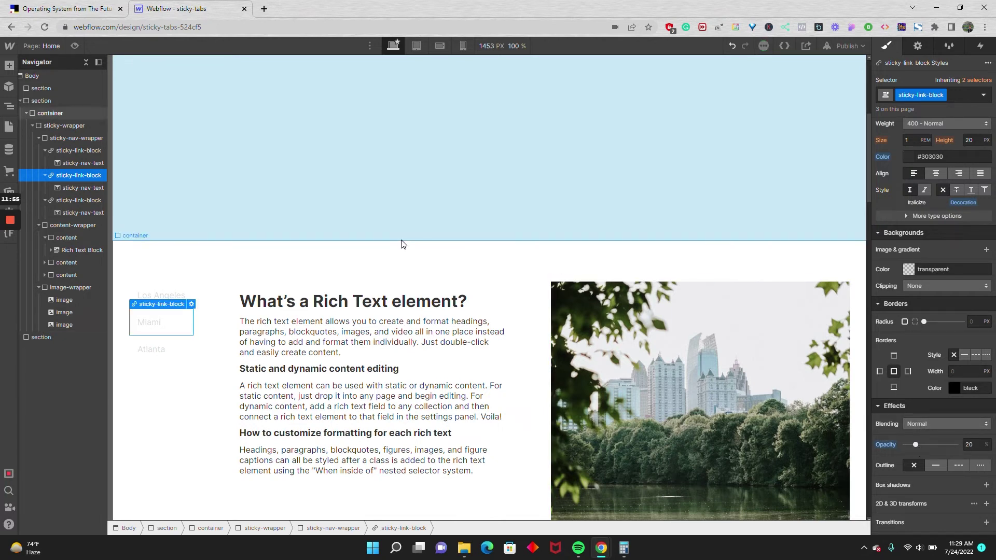
left_click(85, 151)
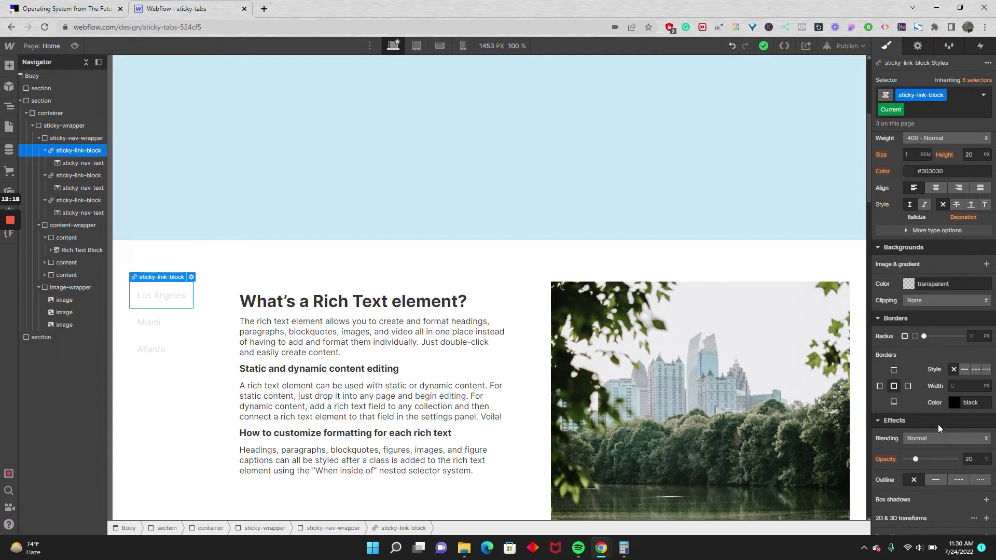
left_click_drag(916, 458, 994, 463)
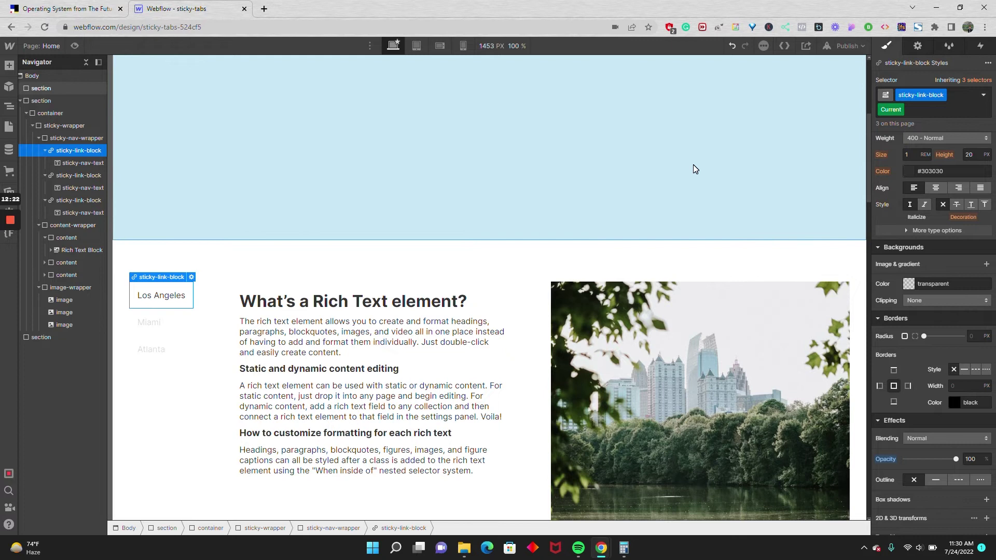
Preview the page and test the Miami nav link in the sticky section
scroll(696, 168, "up", 5)
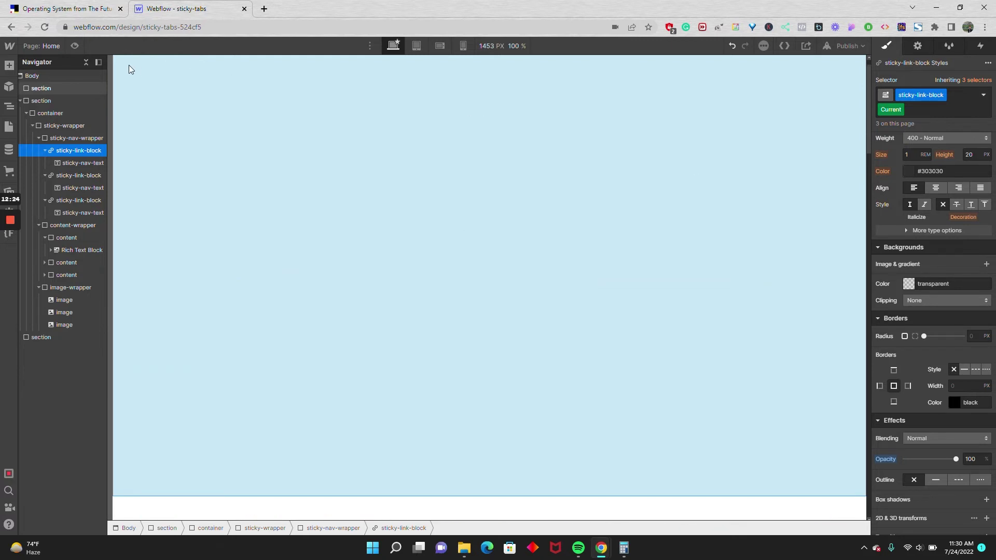
left_click(75, 45)
scroll(223, 166, "down", 5)
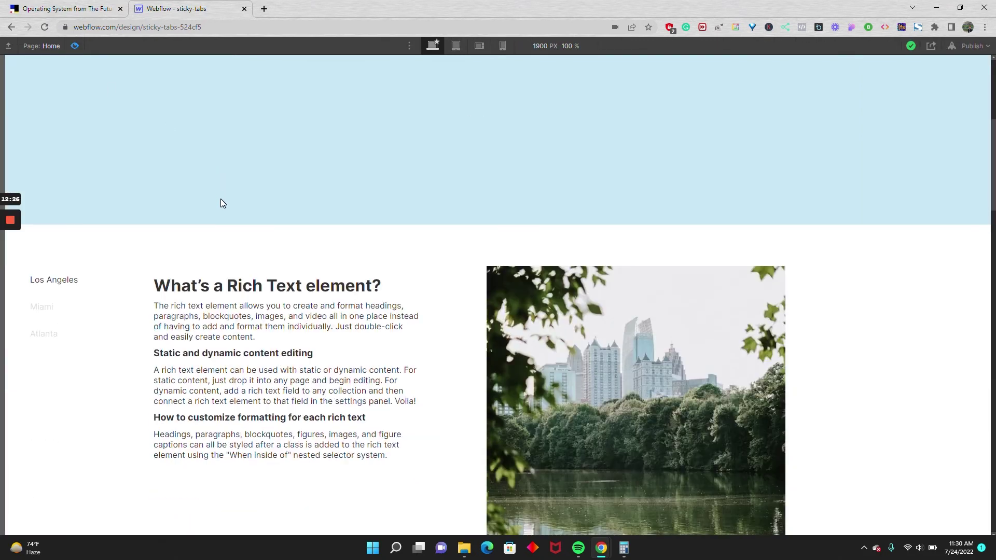
scroll(220, 199, "down", 2)
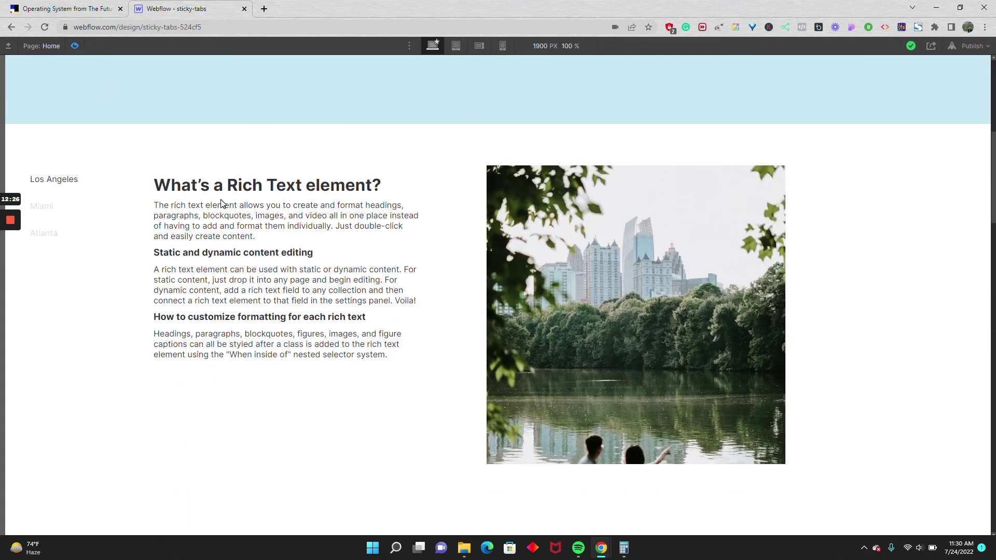
left_click(52, 208)
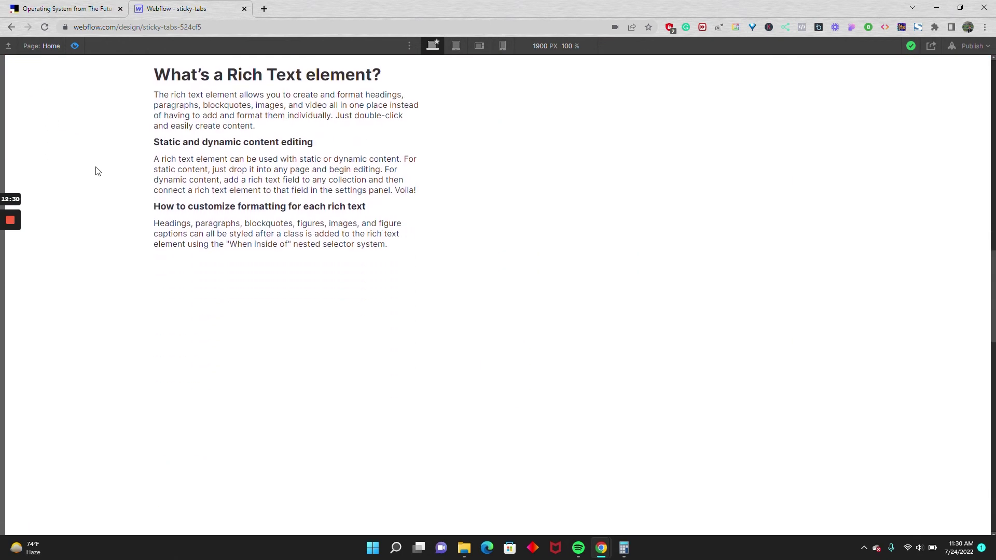
scroll(98, 171, "up", 12)
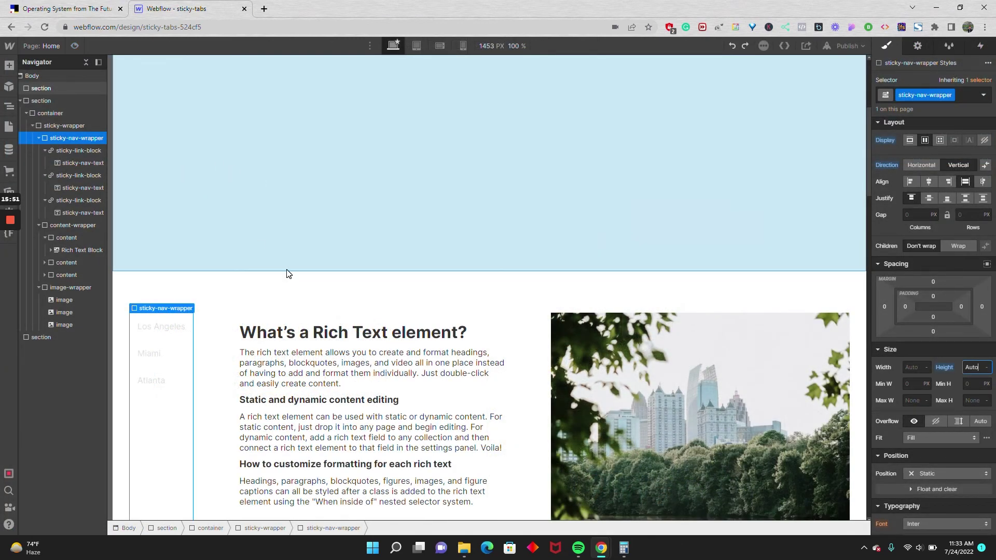
Set the sticky-nav-wrapper's position to Sticky with a top offset of 0 px and check it on the page
scroll(289, 274, "down", 2)
scroll(260, 197, "up", 2)
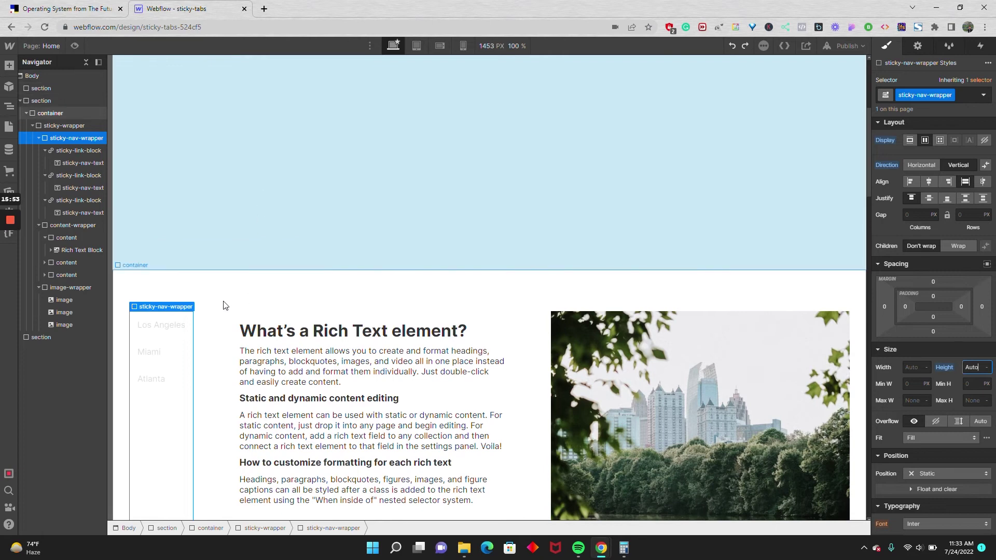
scroll(248, 311, "down", 8)
scroll(247, 332, "up", 5)
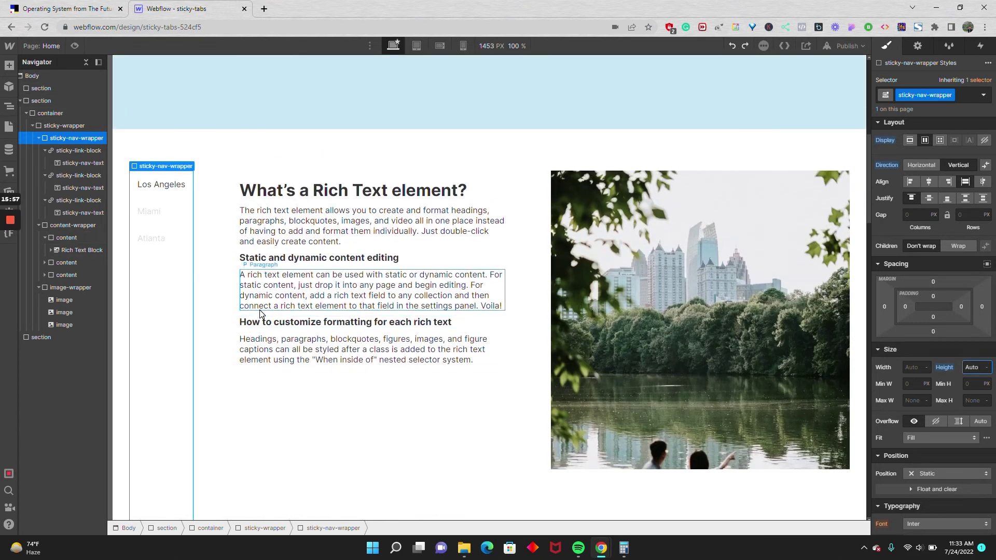
left_click(948, 472)
left_click(948, 479)
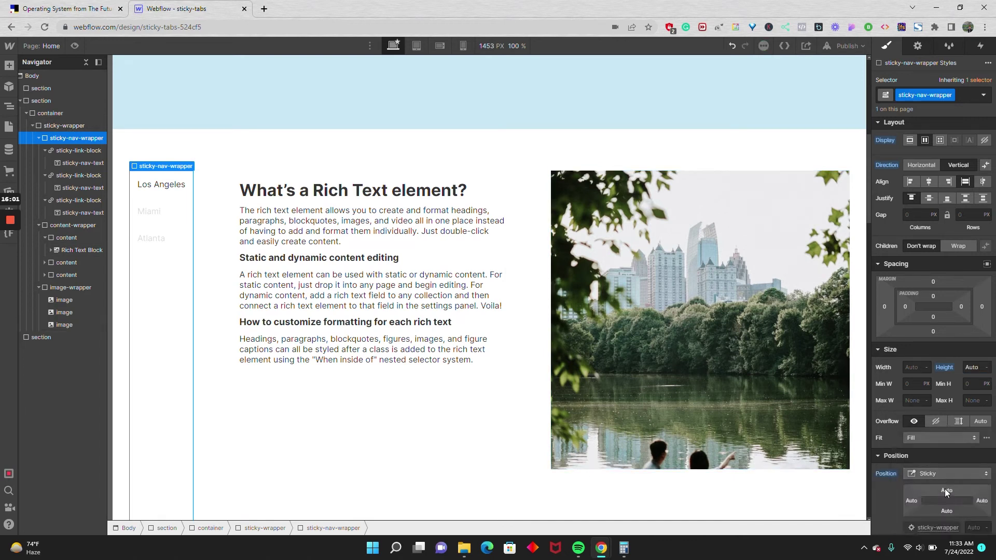
left_click(945, 490)
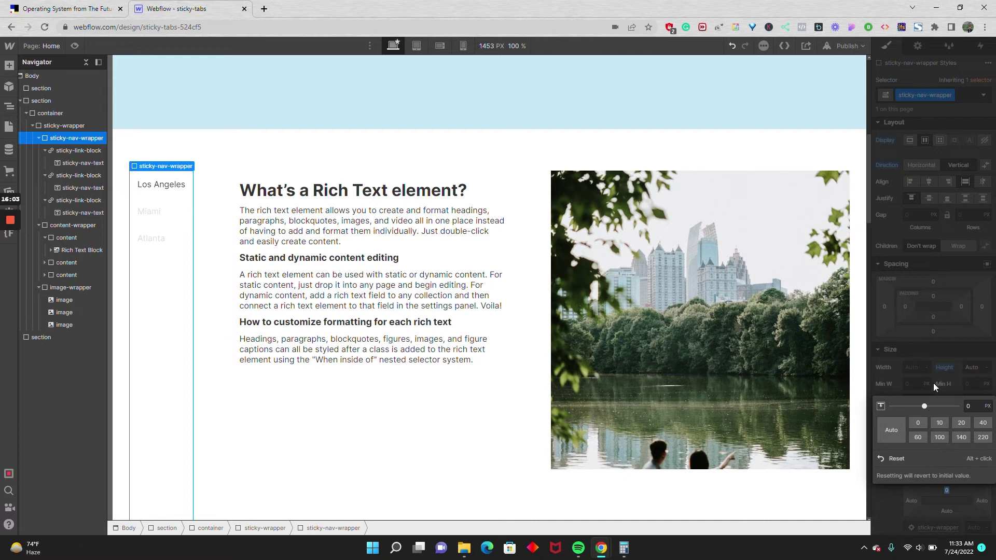
scroll(653, 327, "down", 8)
scroll(655, 331, "up", 8)
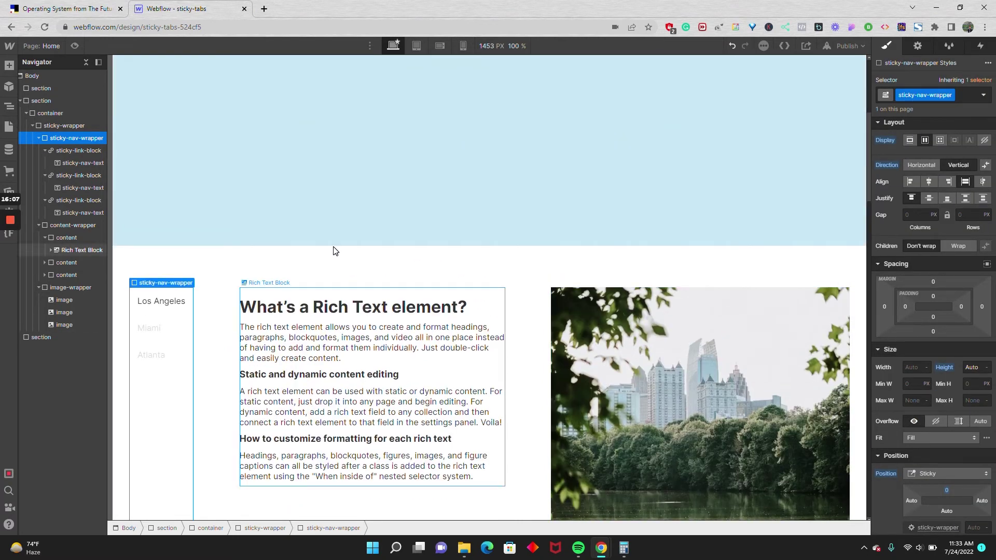
Set the sticky-nav-wrapper's height to 100% and check how the nav sticks while the page moves
left_click(972, 367)
type("100%")
key("Return")
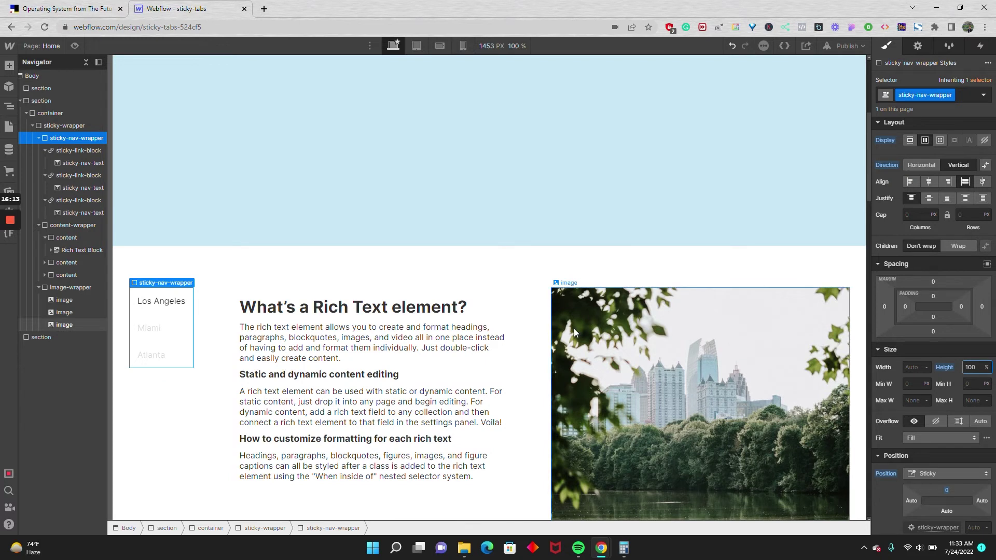
scroll(574, 328, "down", 10)
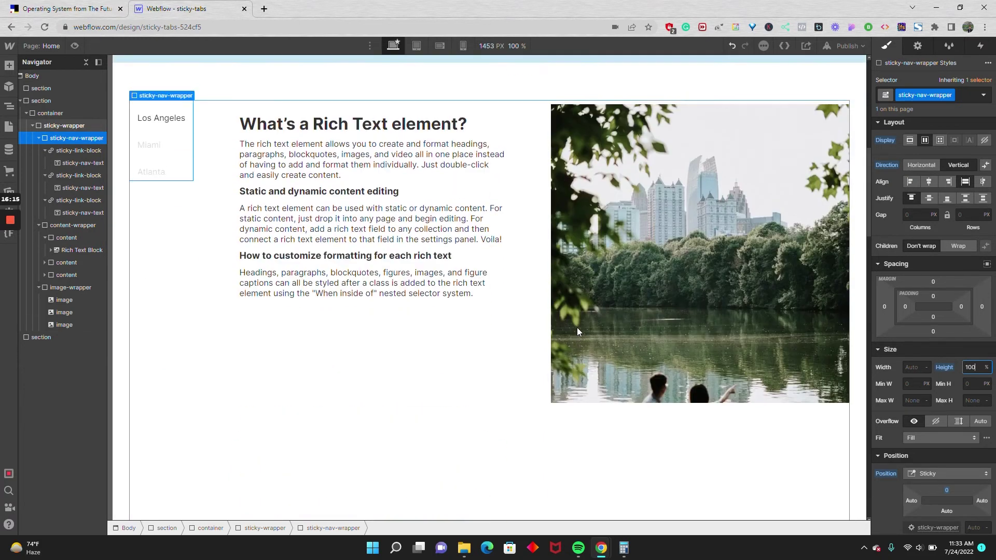
scroll(577, 328, "up", 3)
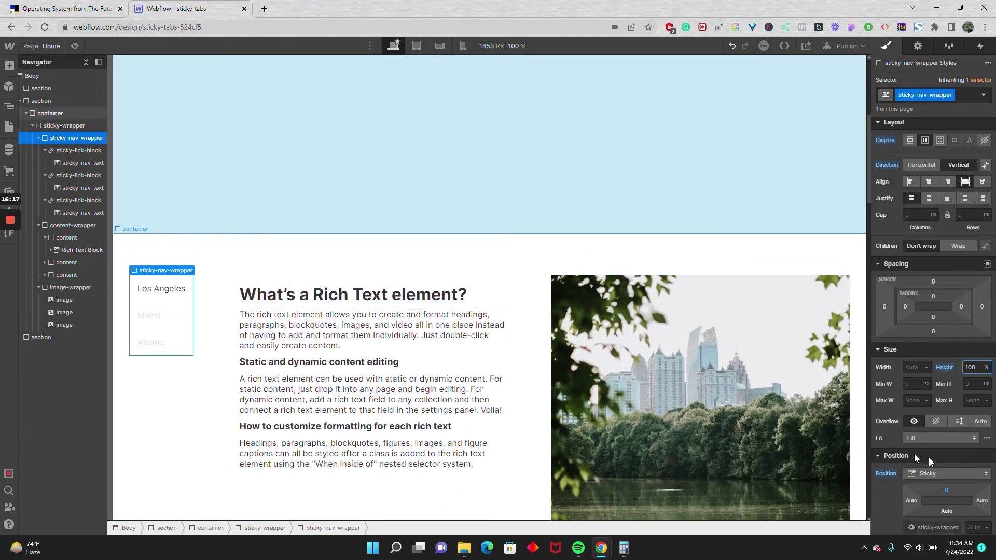
Set the sticky-nav-wrapper's top offset to 16rem and check the nav's sticking and link highlighting through the content blocks
left_click(948, 490)
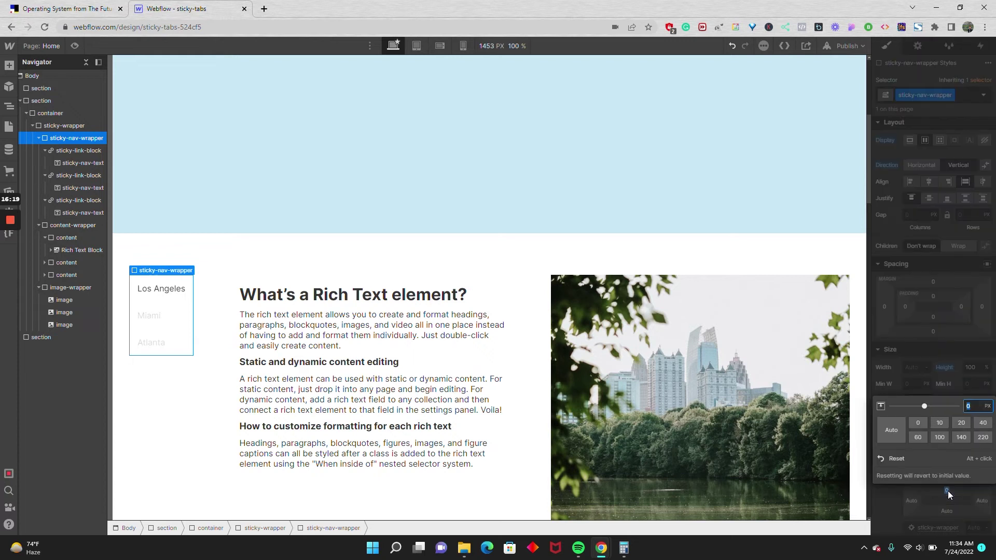
type("16rem")
key("Return")
scroll(638, 384, "down", 10)
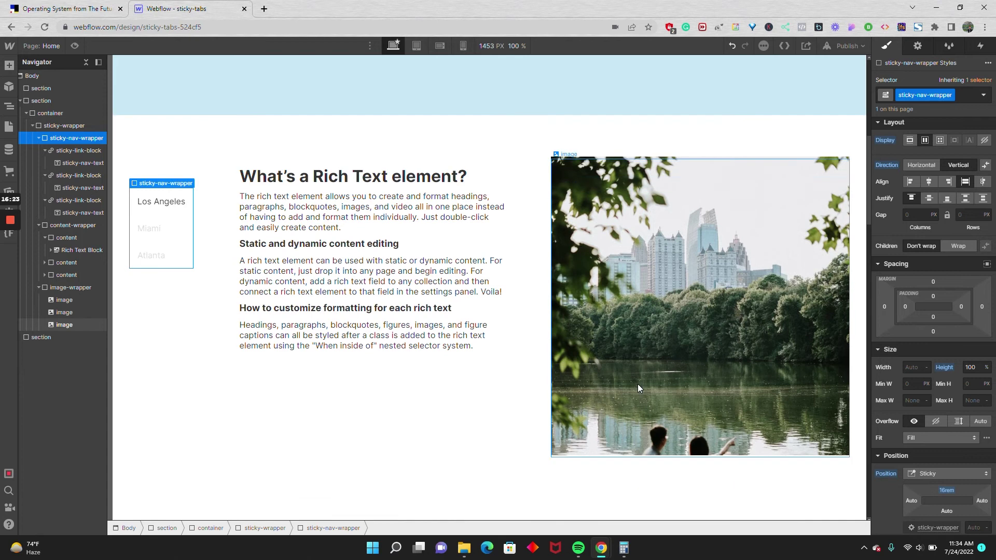
scroll(606, 382, "down", 12)
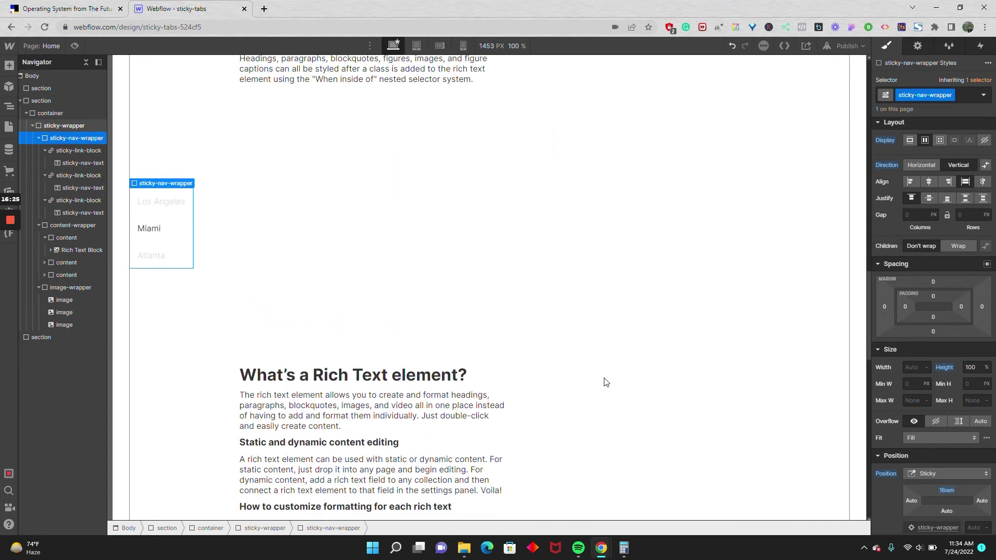
scroll(606, 382, "up", 7)
scroll(606, 382, "down", 4)
scroll(606, 383, "up", 2)
scroll(605, 381, "up", 10)
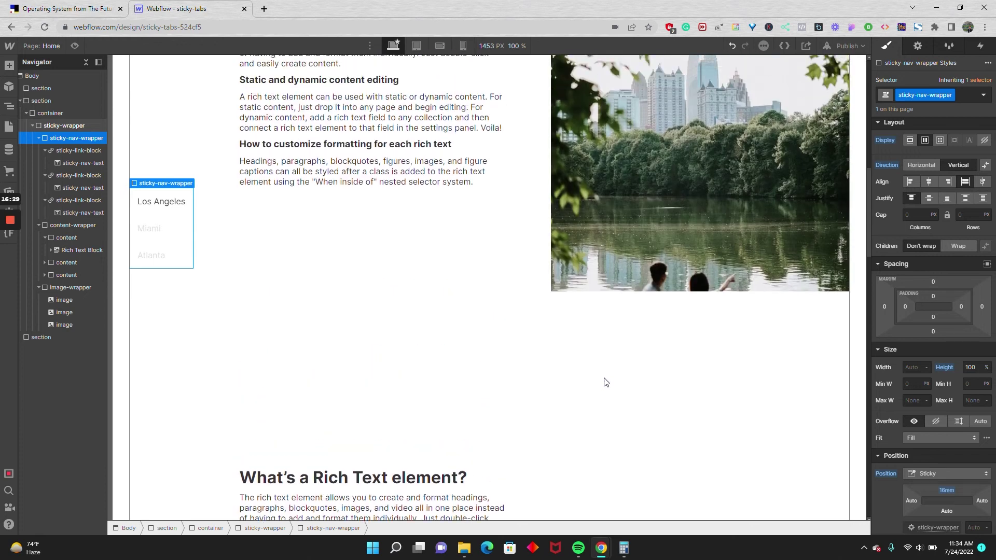
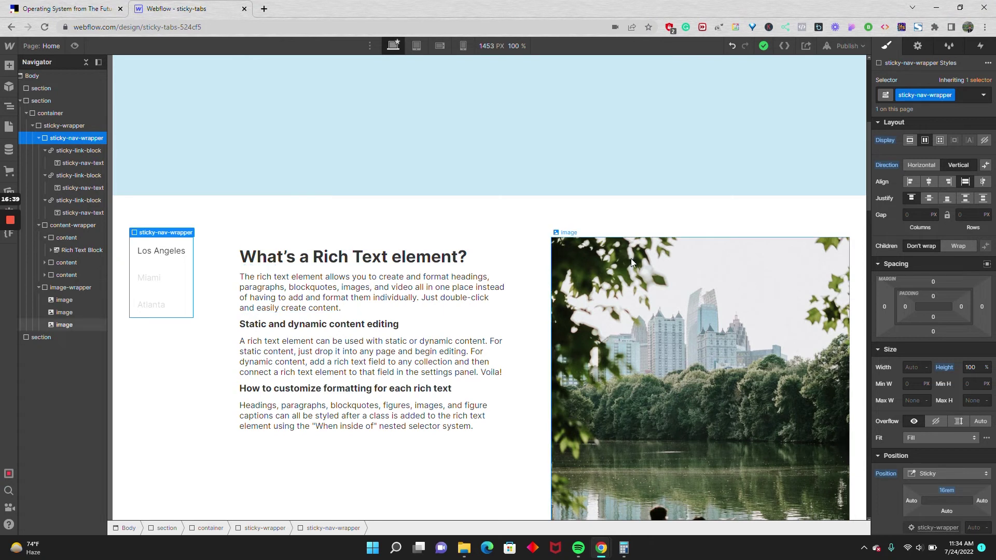
Add a Scroll into view trigger to the first content block, with Start an animation as its scrolled-into-view action
left_click(67, 238)
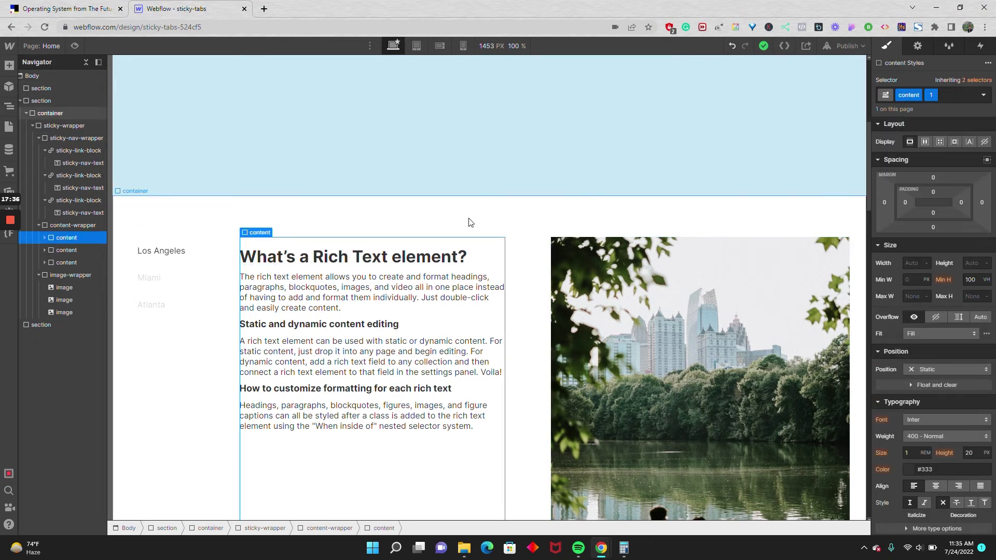
left_click(982, 47)
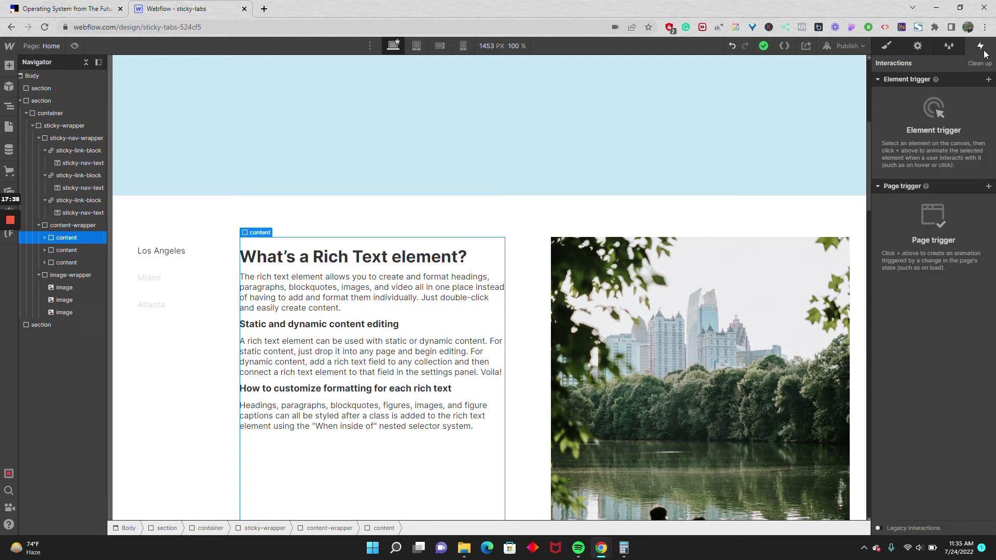
left_click(988, 81)
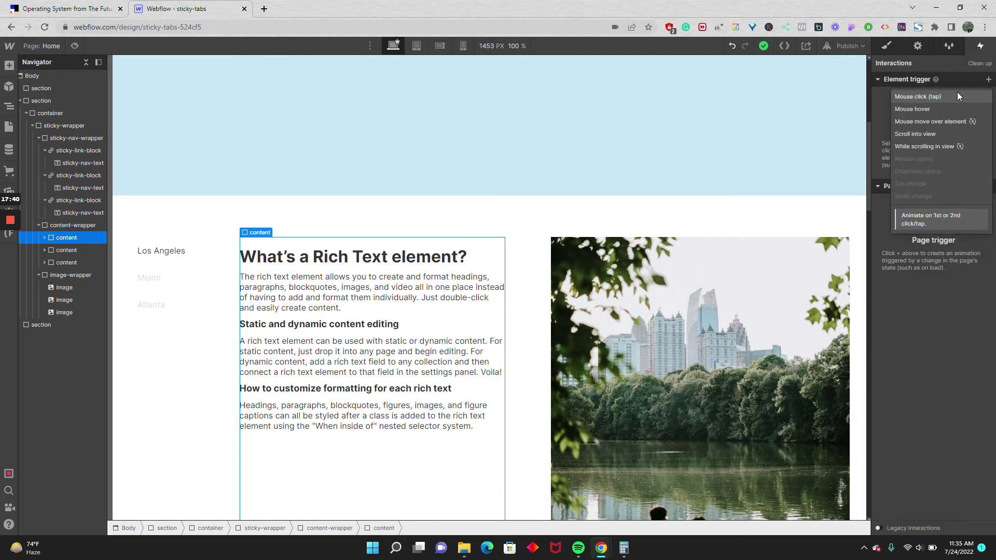
left_click(927, 135)
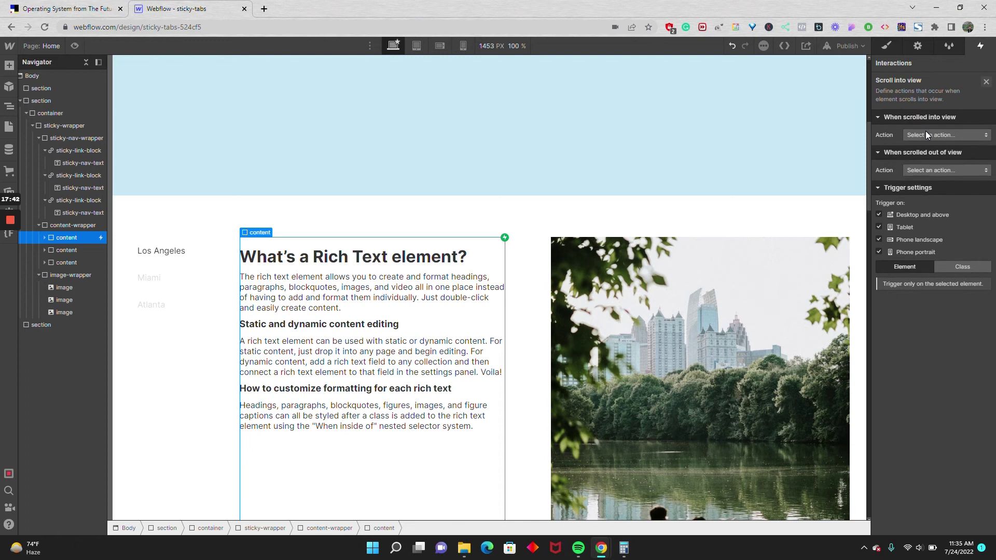
left_click(925, 135)
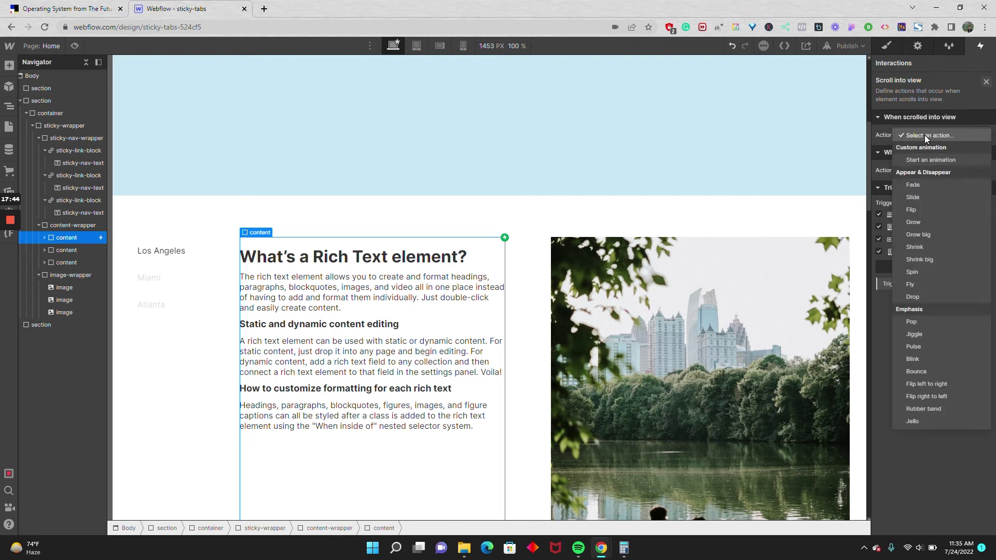
left_click(924, 159)
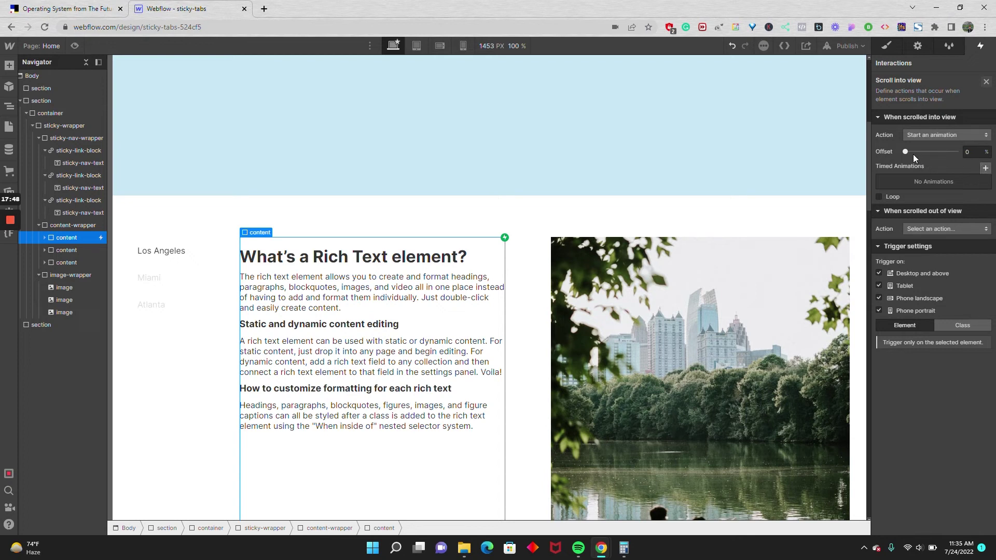
Create a timed animation for the scrolled-into-view action named "Content 1 Scroll In"
left_click(986, 168)
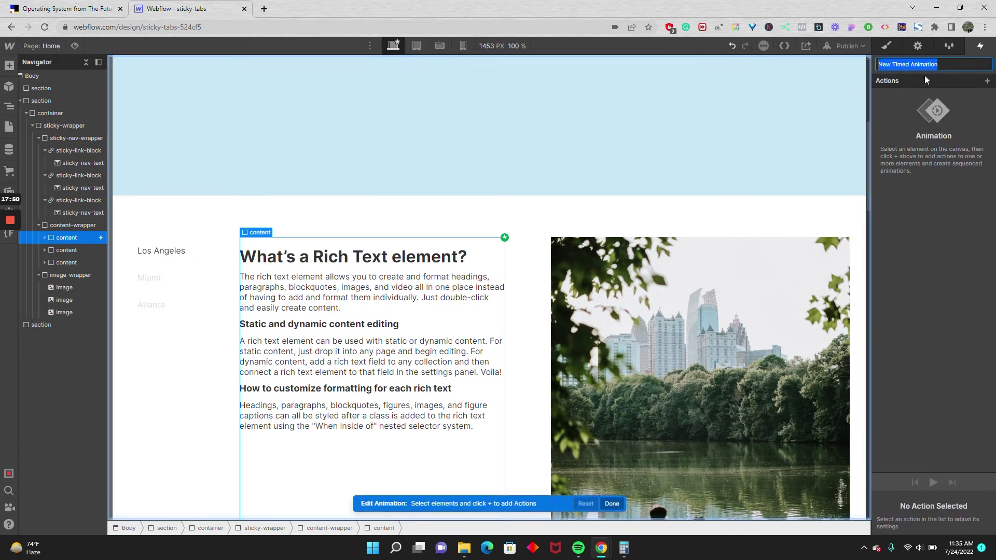
type("Content 1 Scroll In")
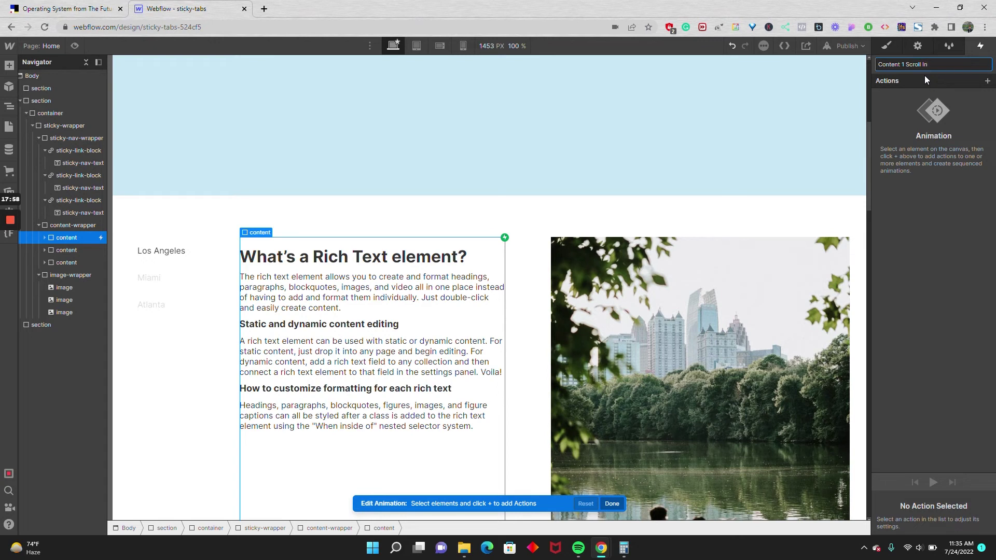
key("Return")
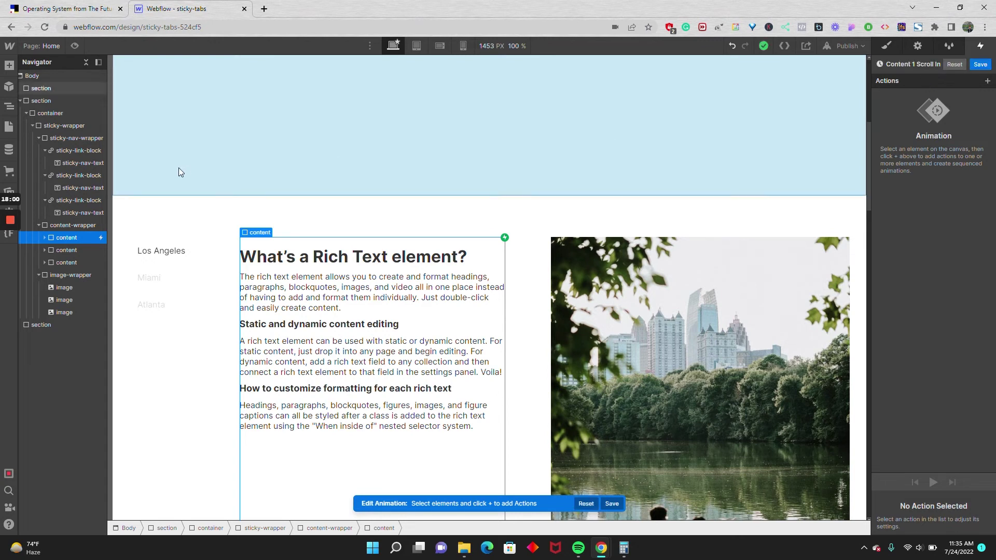
Add an Opacity action for the first image in image-wrapper at 0% and set it as the initial state
left_click(64, 290)
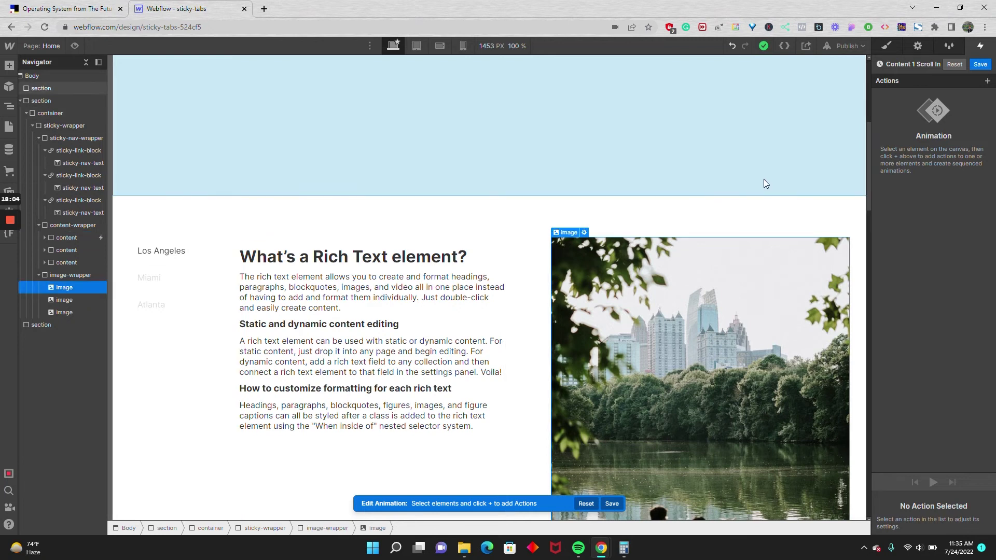
left_click(988, 82)
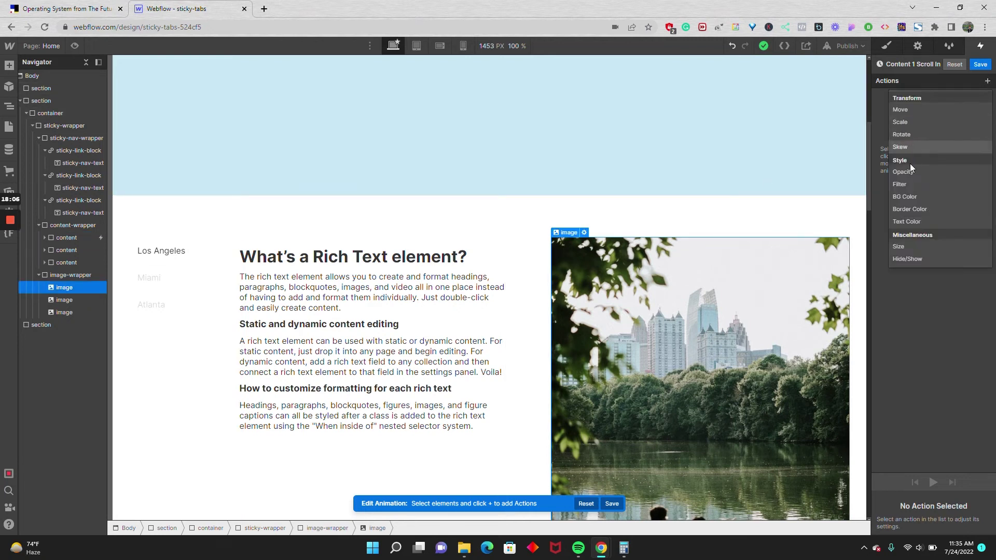
left_click(910, 169)
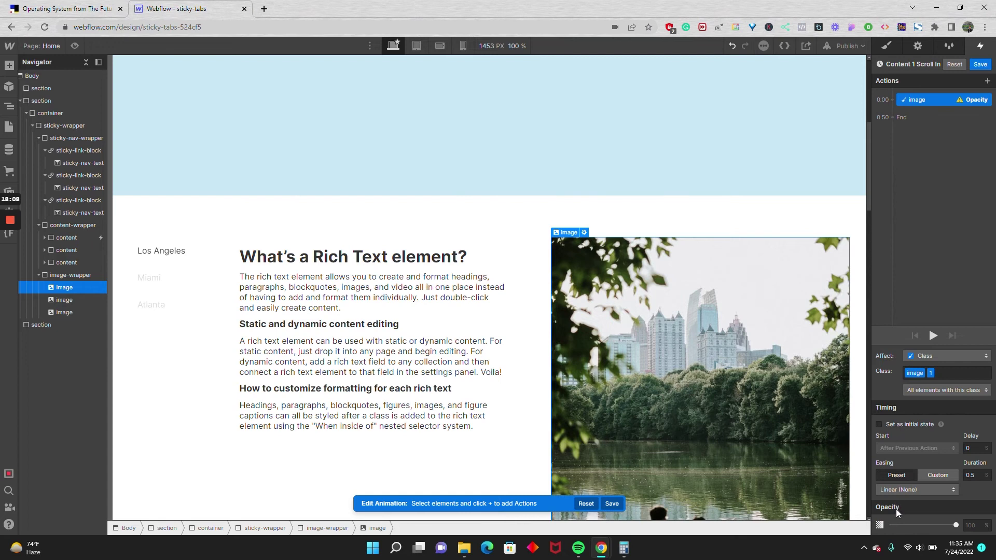
left_click_drag(899, 526, 873, 528)
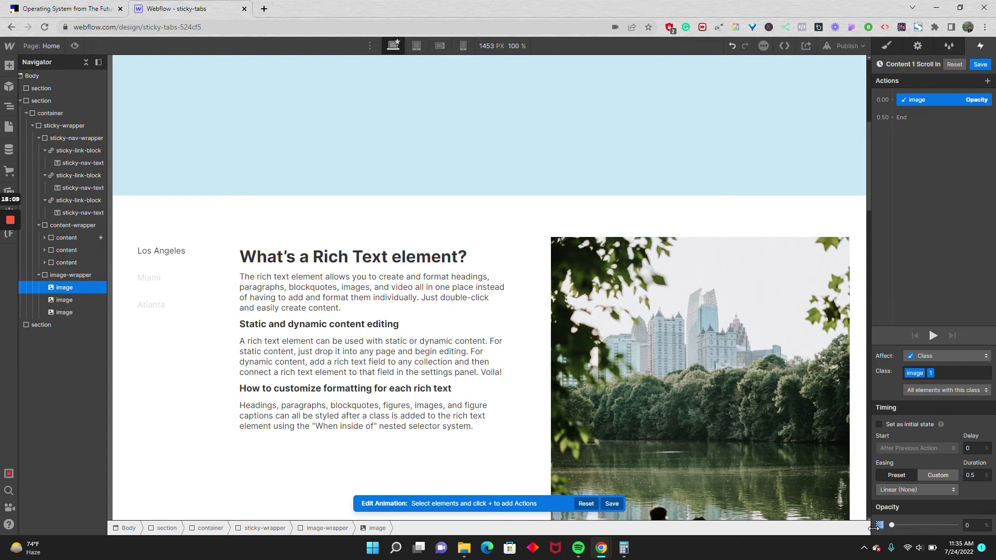
left_click(879, 425)
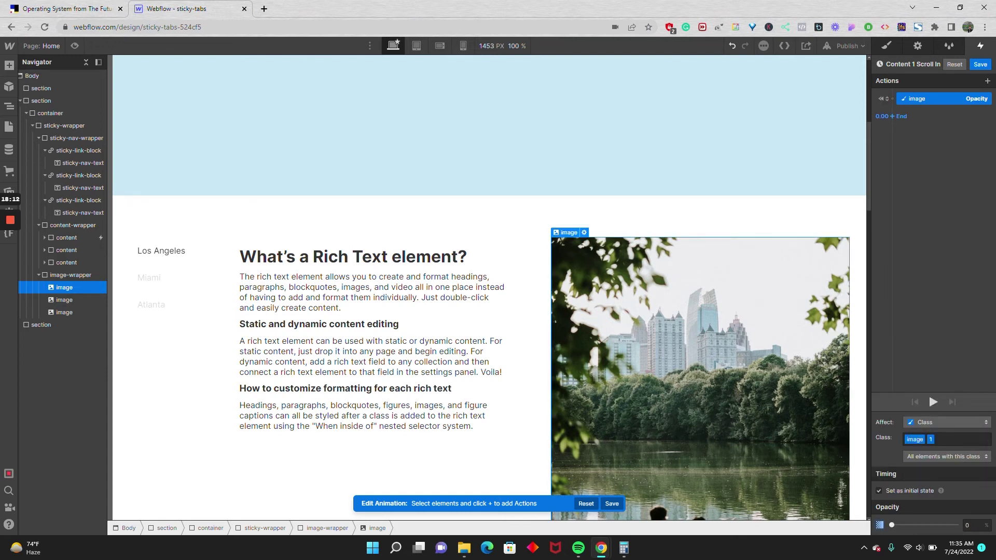
Add a second Opacity action for the image at 100% with Ease easing, and save the animation
left_click(892, 116)
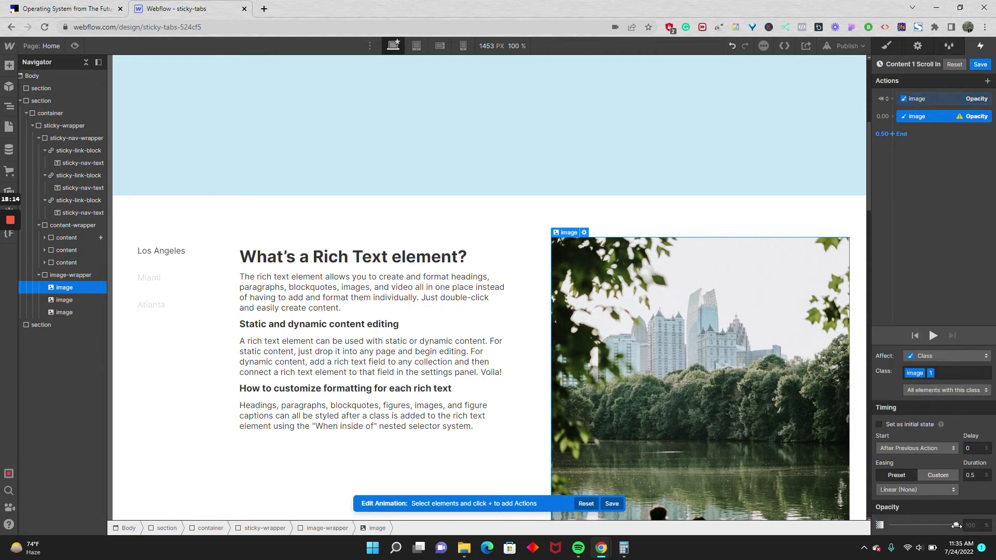
left_click(948, 494)
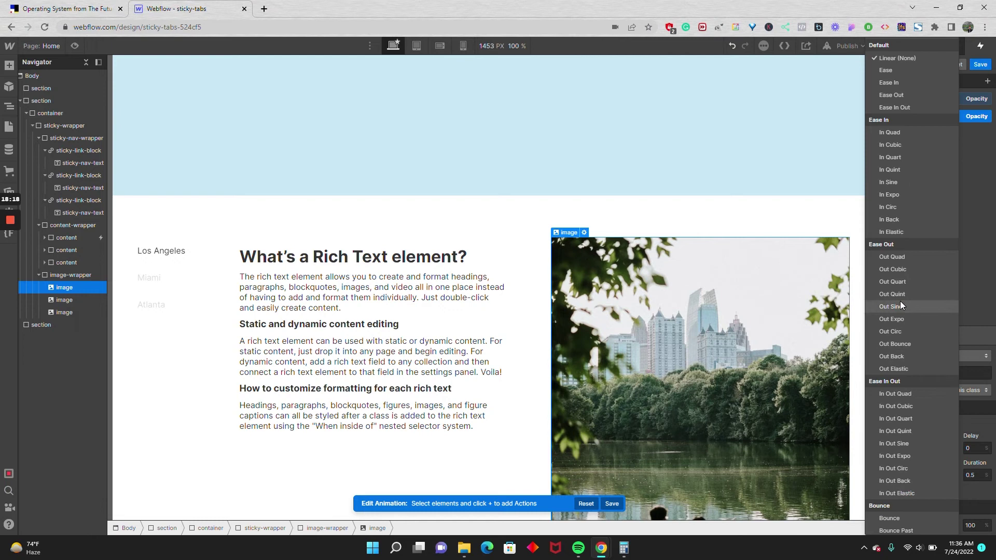
left_click(887, 70)
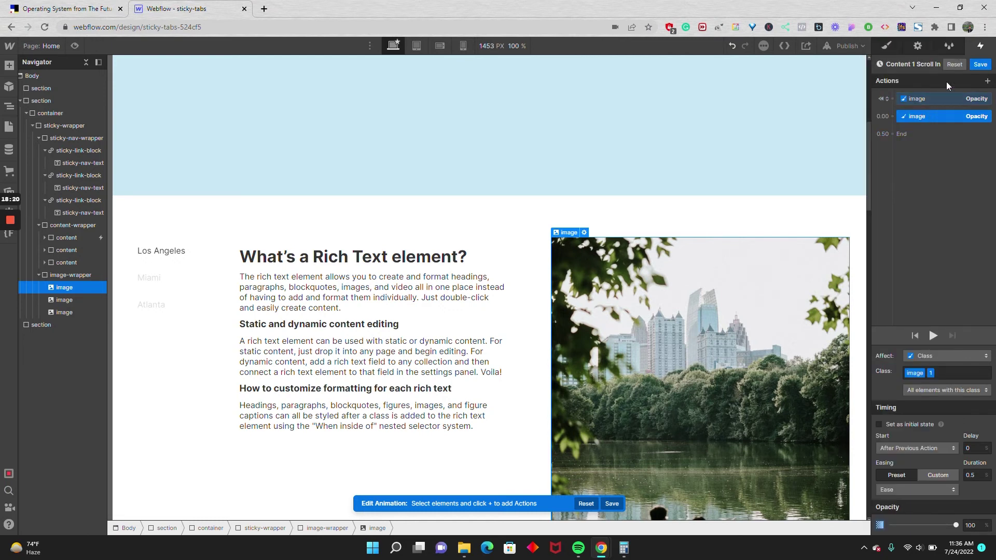
left_click(980, 64)
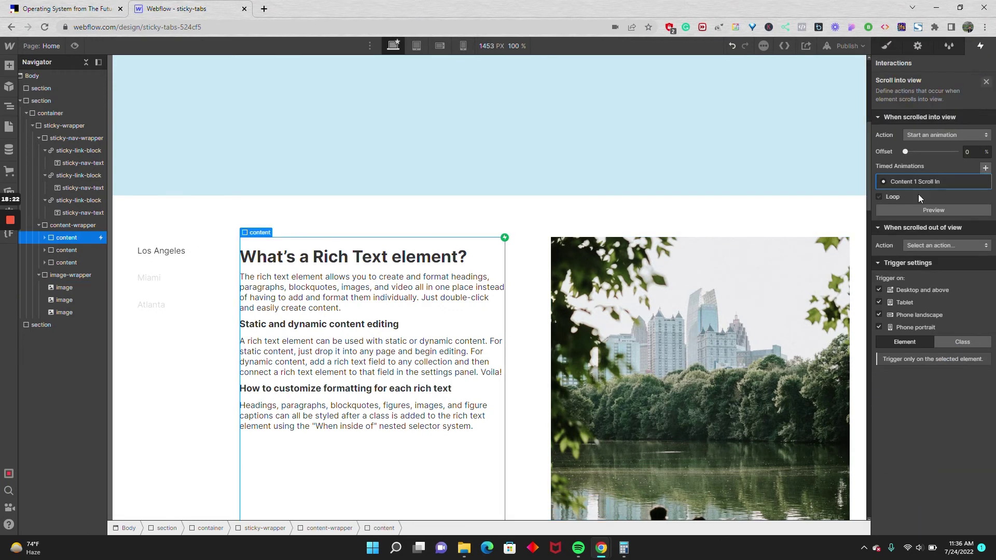
Set the first content block's scrolled-out-of-view action to Start an animation and duplicate the Content 1 Scroll In animation for it
left_click(919, 247)
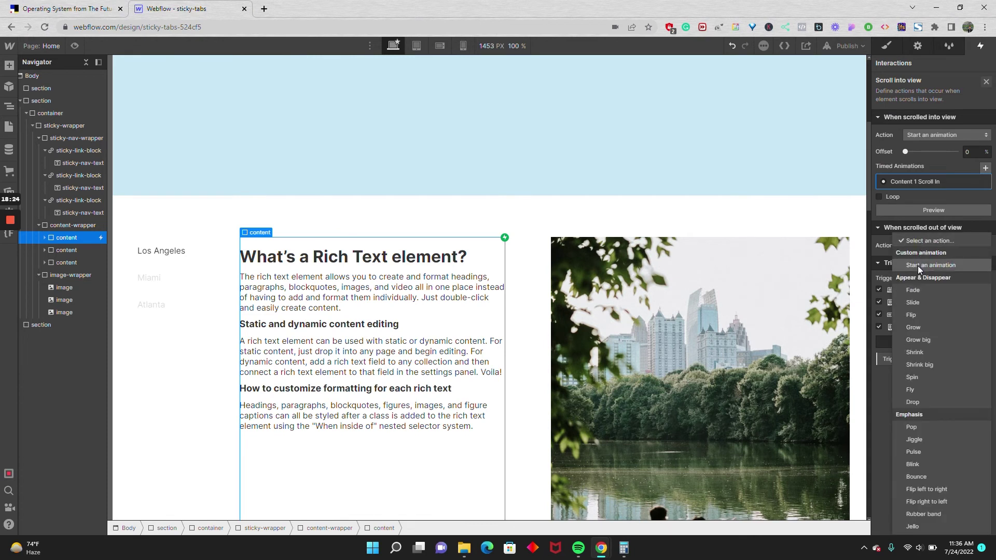
left_click(917, 266)
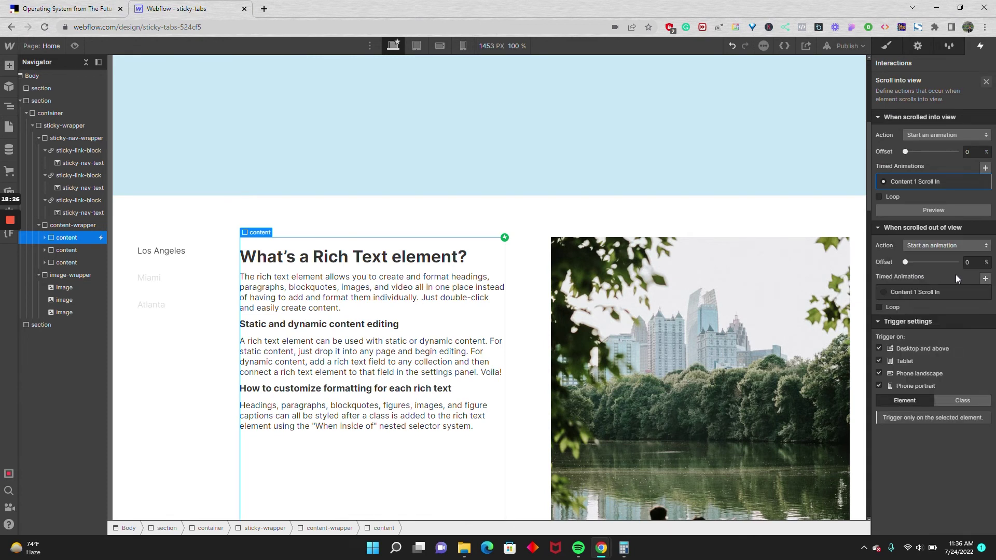
left_click(985, 280)
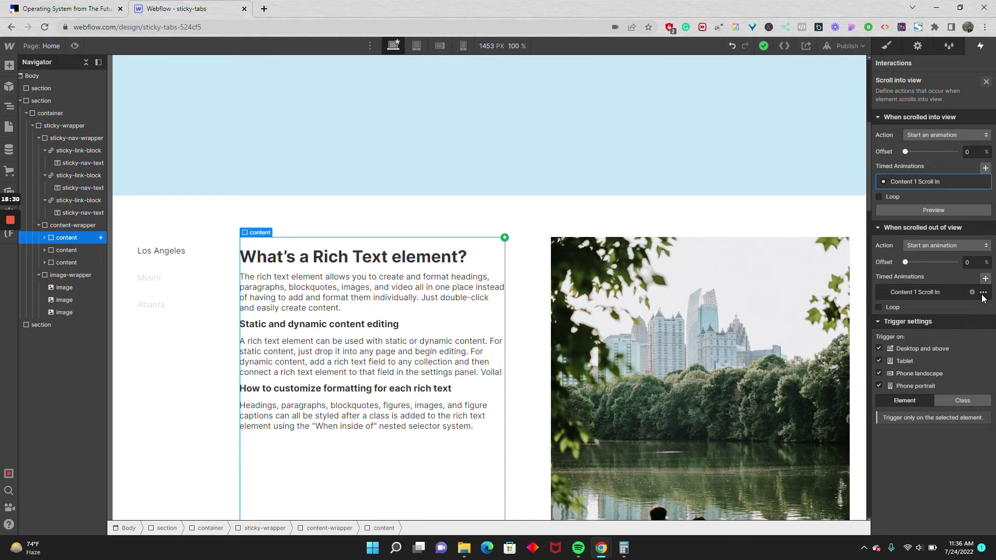
left_click(984, 293)
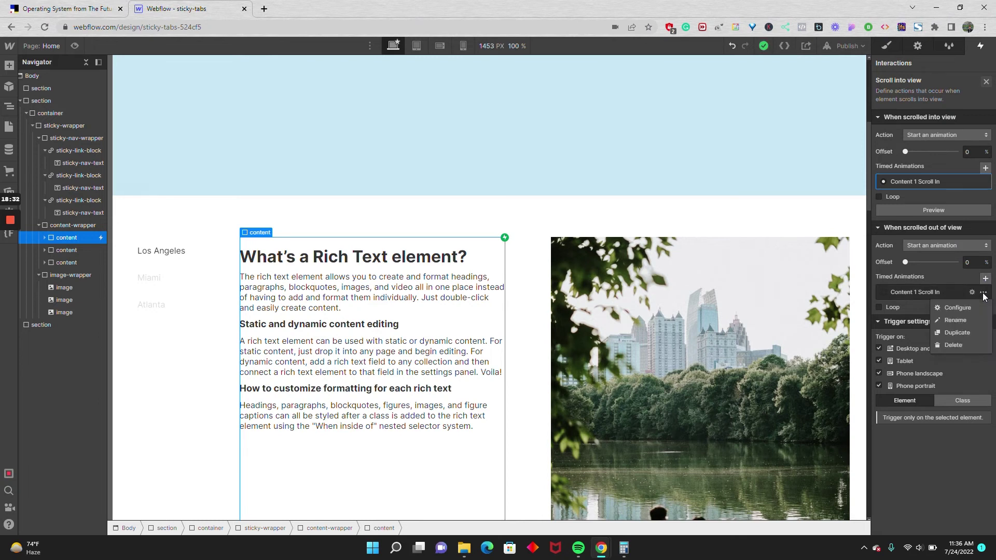
left_click(968, 329)
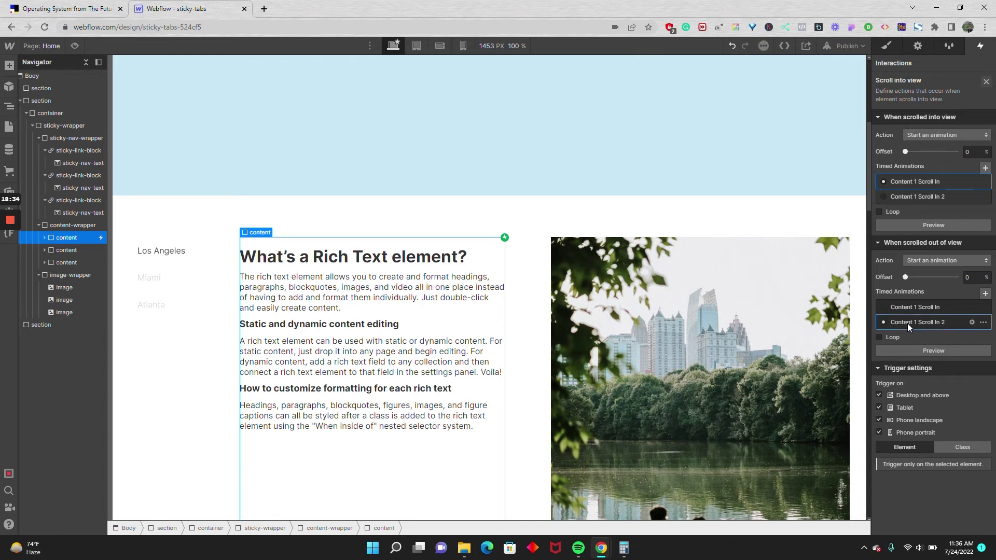
Open the duplicated scroll-out animation for editing and rename it "Content 1 Scroll Out"
left_click(972, 322)
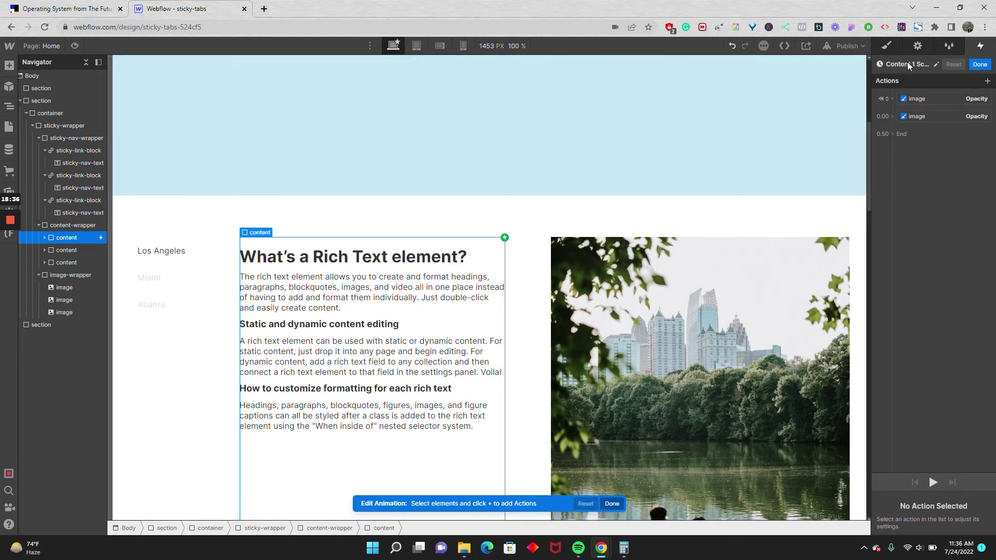
left_click(913, 64)
left_click(932, 65)
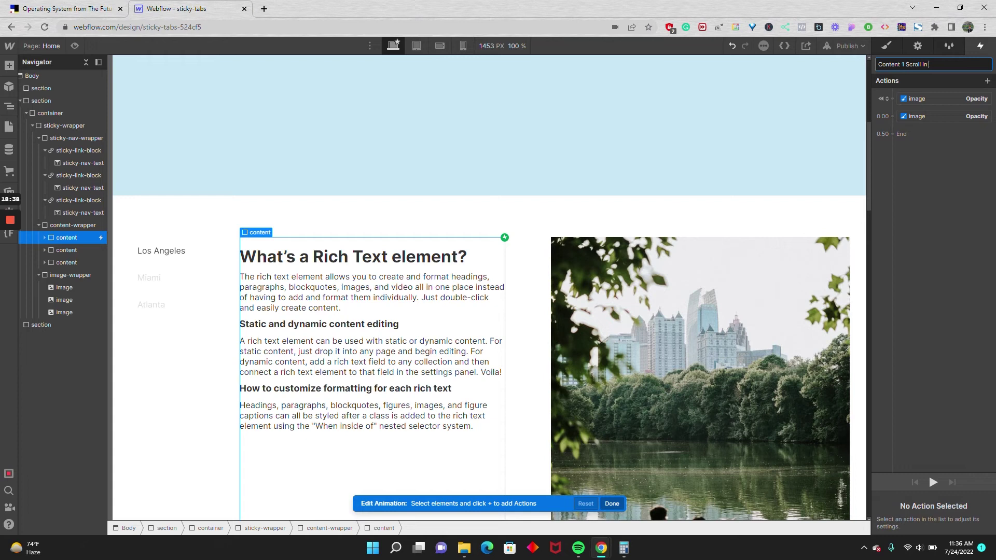
type("O")
key("Return")
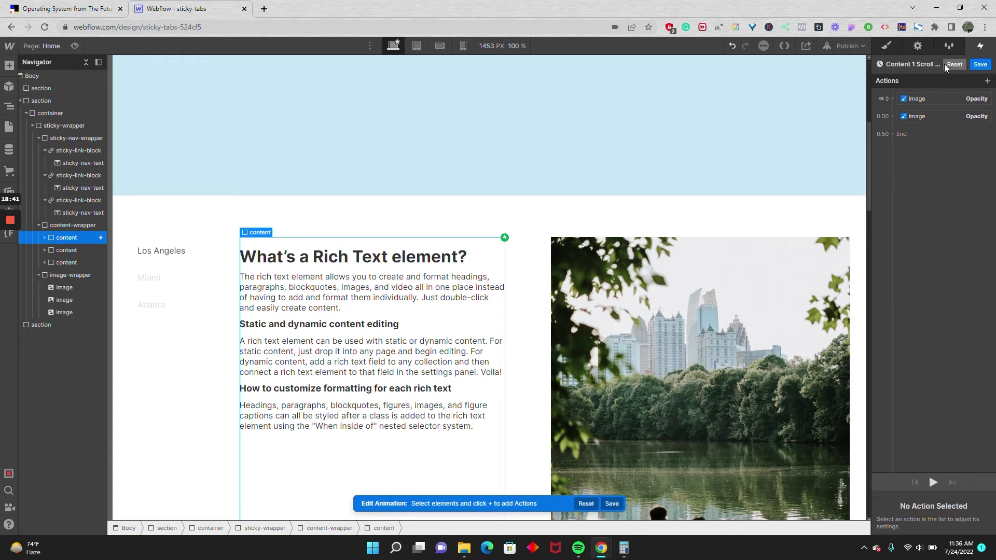
Delete the 100% Opacity action, make the 0% one a non-initial action with Ease easing, and save the animation
left_click(928, 121)
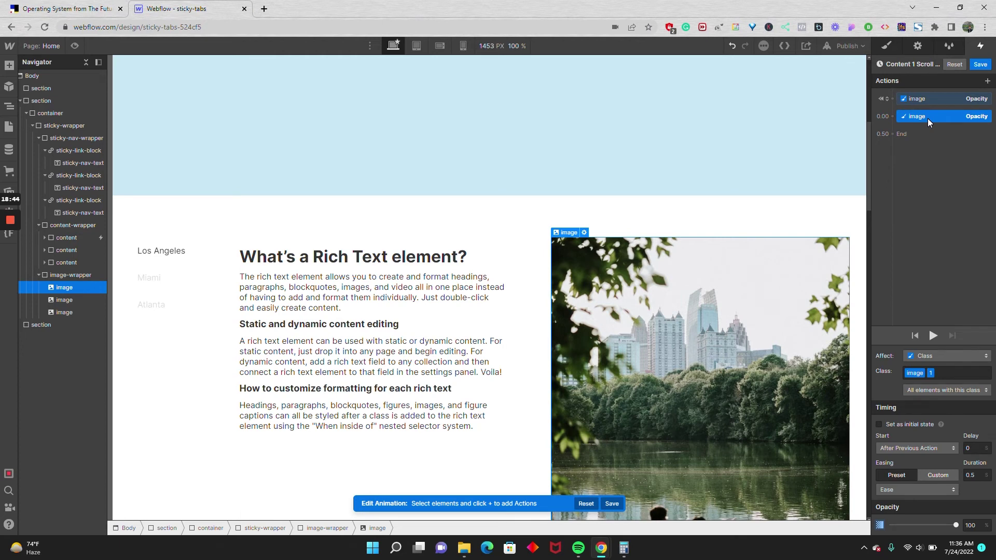
key("Delete")
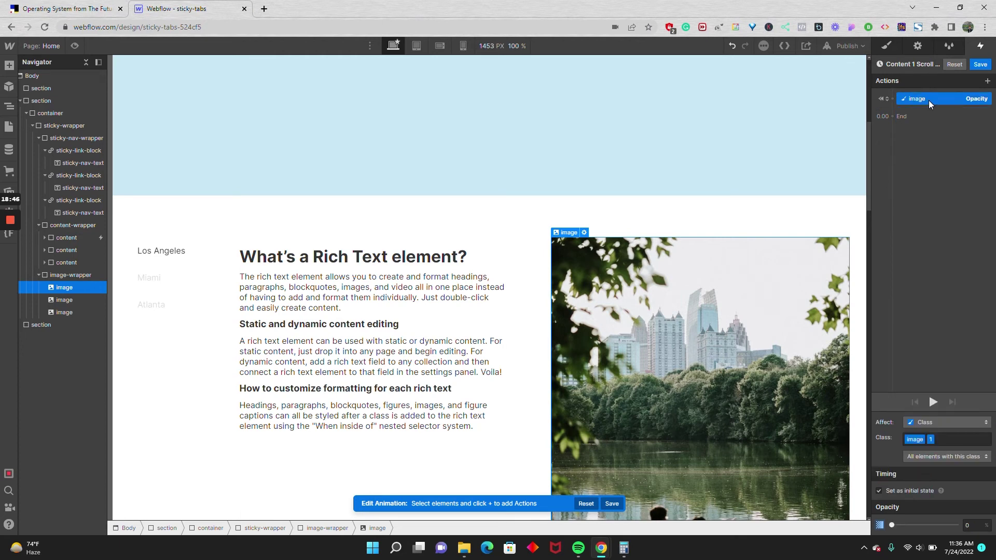
left_click(885, 492)
left_click(890, 490)
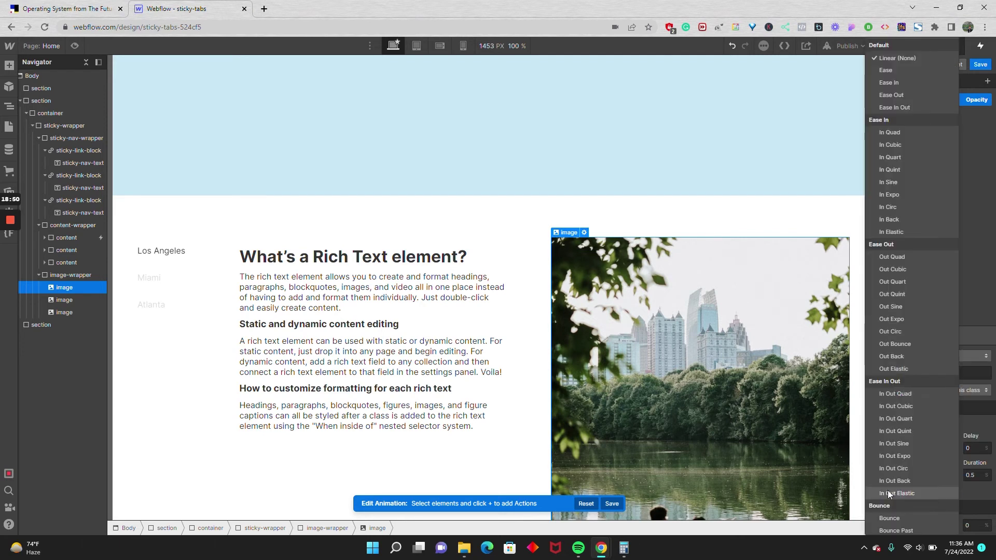
left_click(890, 71)
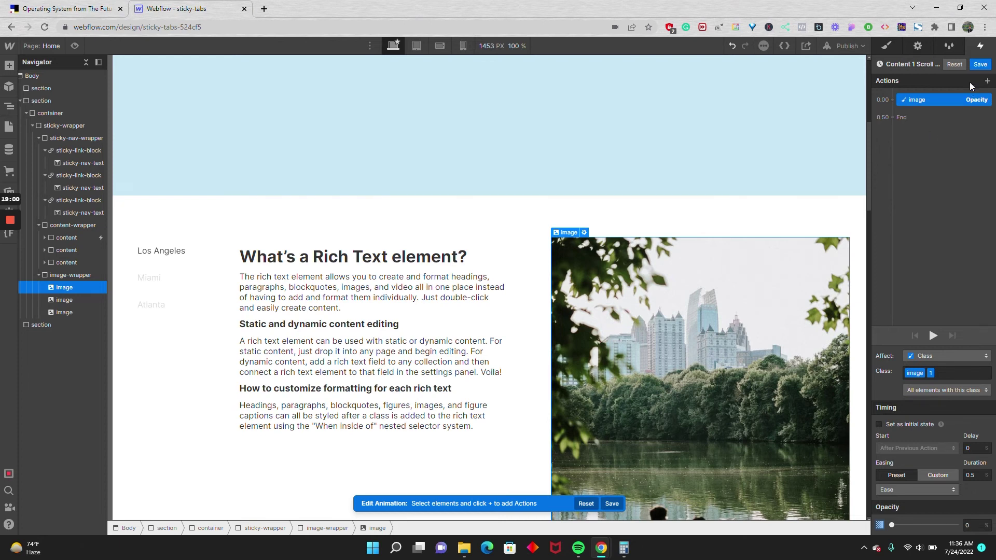
left_click(980, 64)
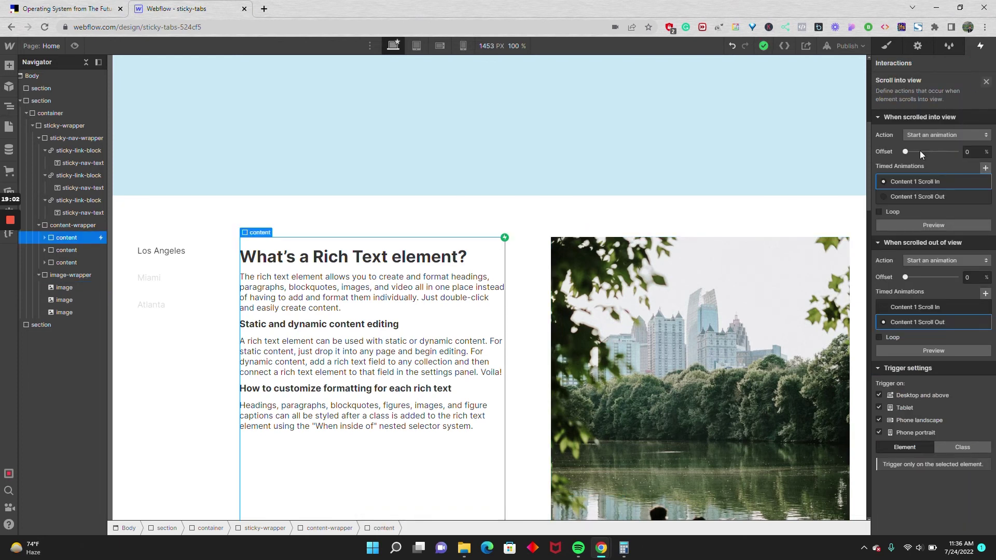
Set the offset to 50% for both the scrolled-into-view and scrolled-out-of-view actions, and close the trigger settings
left_click_drag(905, 151, 930, 155)
left_click_drag(907, 278, 931, 287)
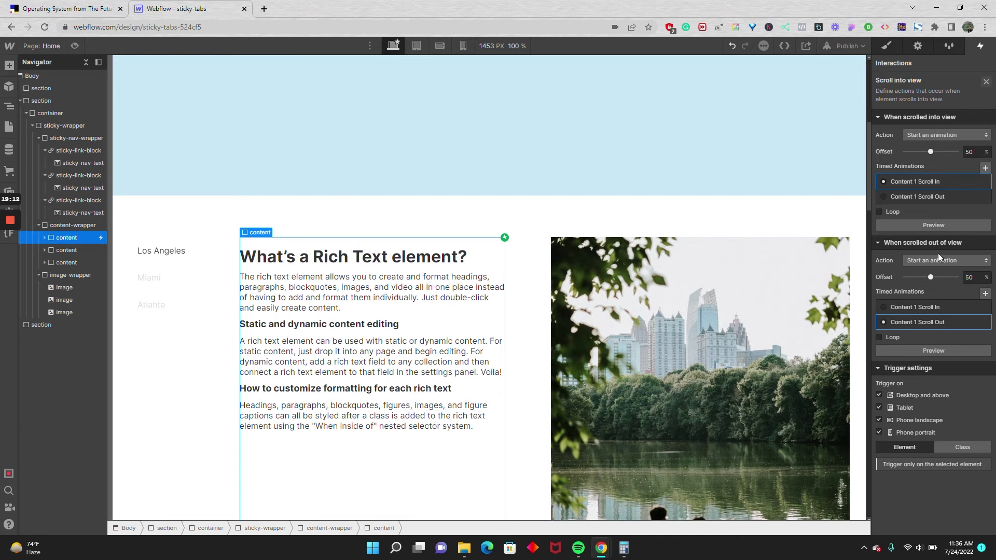
left_click(986, 83)
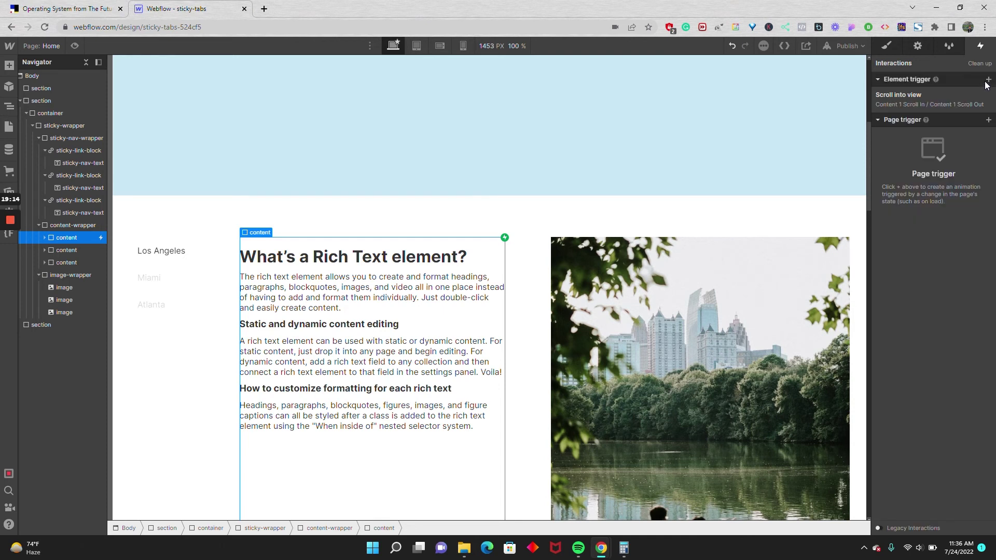
Add a Scroll into view trigger to the second content block, with Start an animation as its scrolled-into-view action
left_click(74, 254)
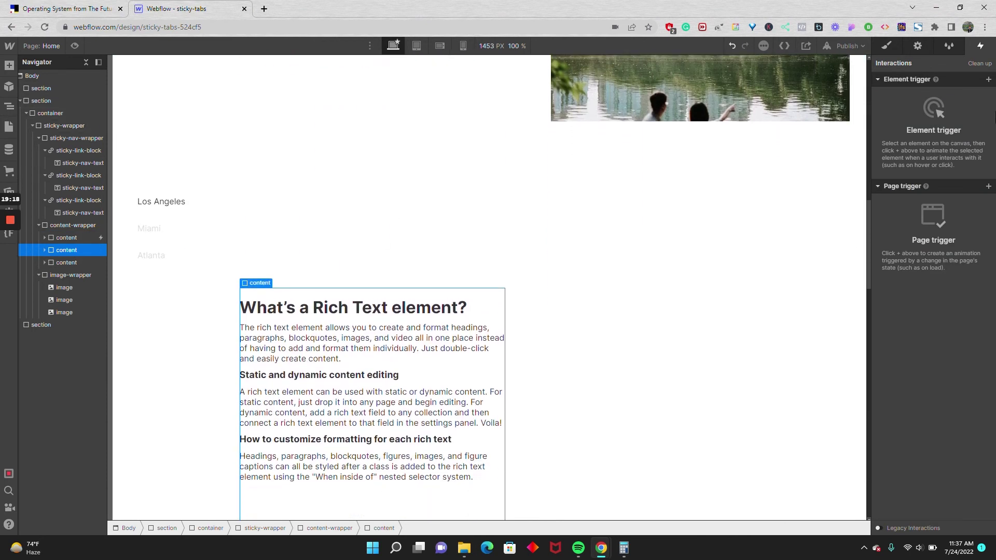
left_click(990, 81)
left_click(929, 133)
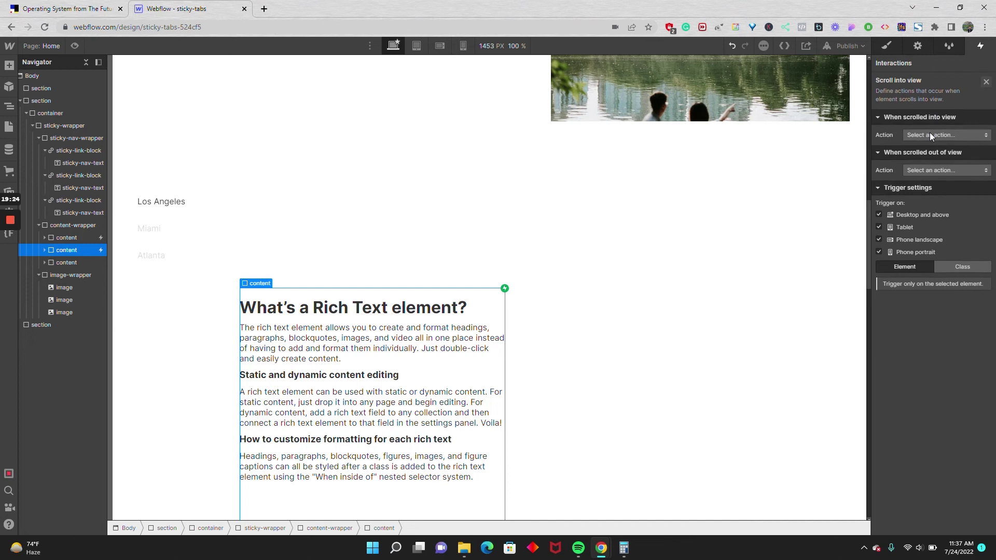
left_click(930, 134)
left_click(925, 158)
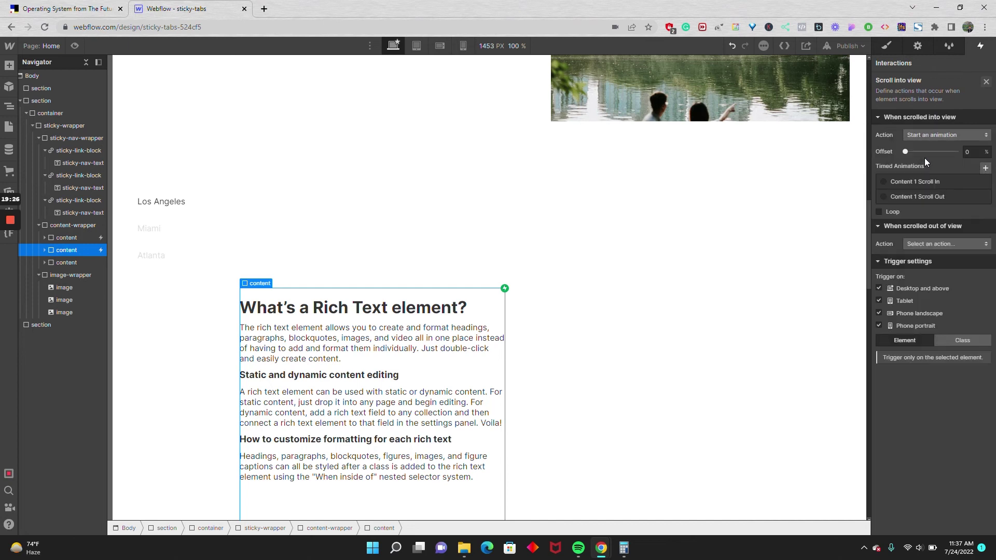
Create a timed animation named "Content 2 Scroll In" for the second content block's scrolled-into-view action
left_click(986, 168)
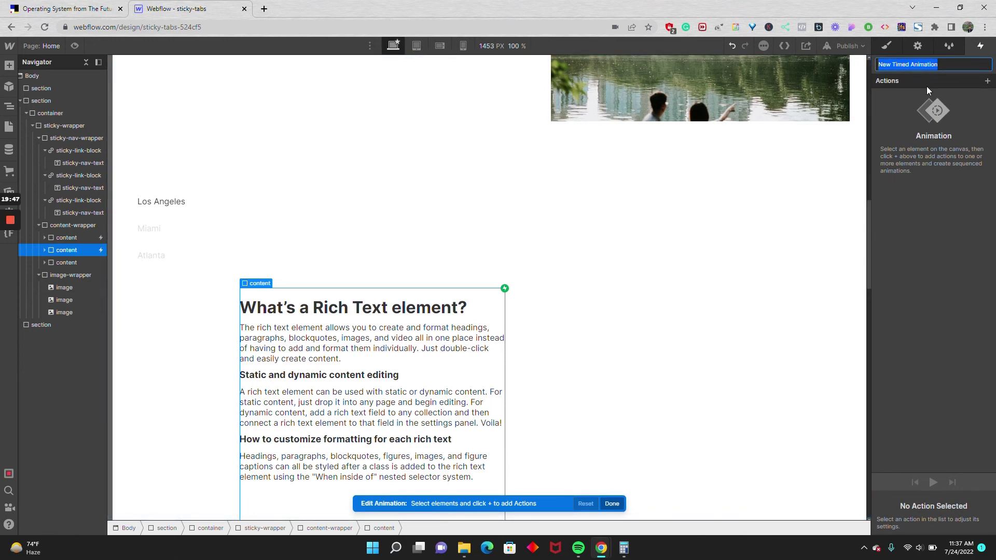
type("content")
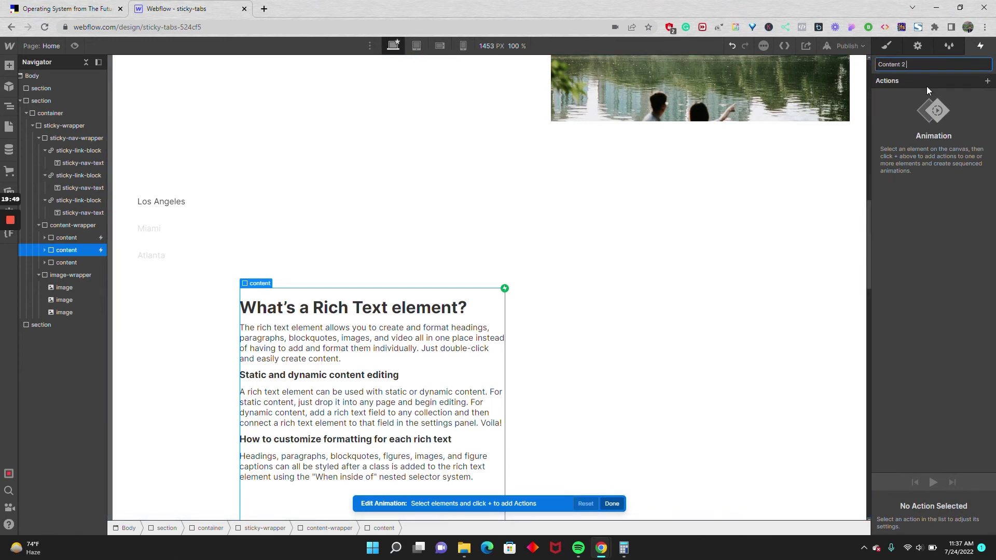
type(" 2 Scroll In")
key("Return")
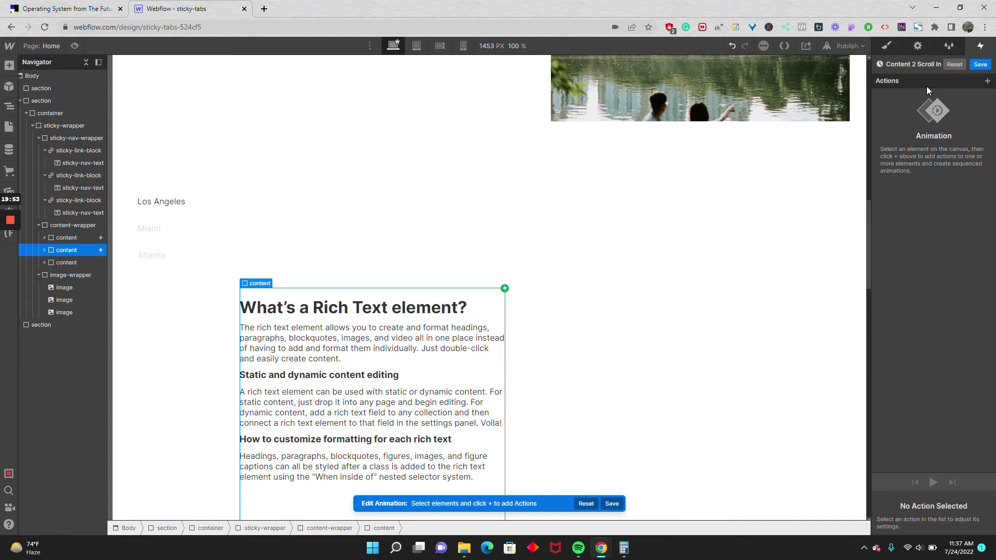
Add an Opacity action at 0% for the second image in image-wrapper and set it as the initial state
left_click(86, 301)
left_click(989, 82)
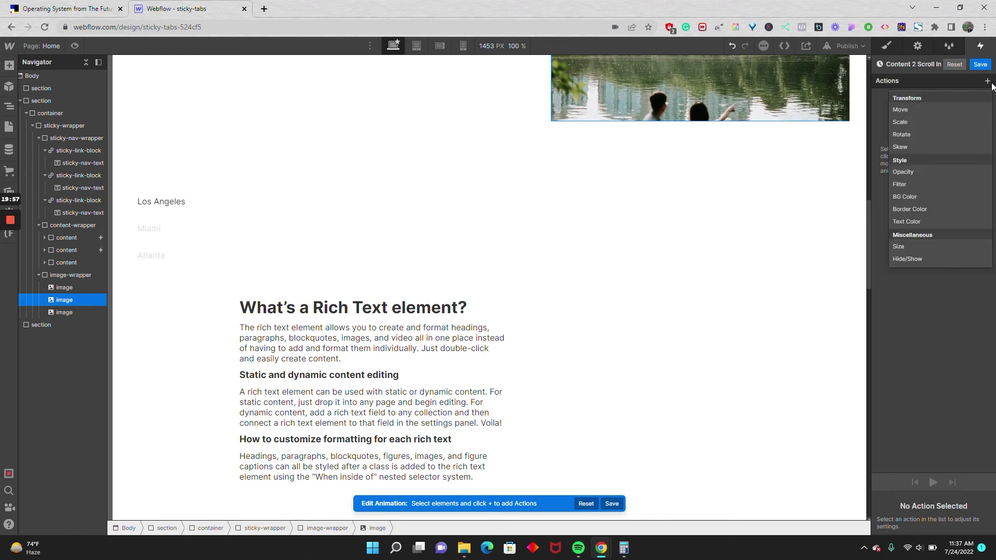
left_click(930, 173)
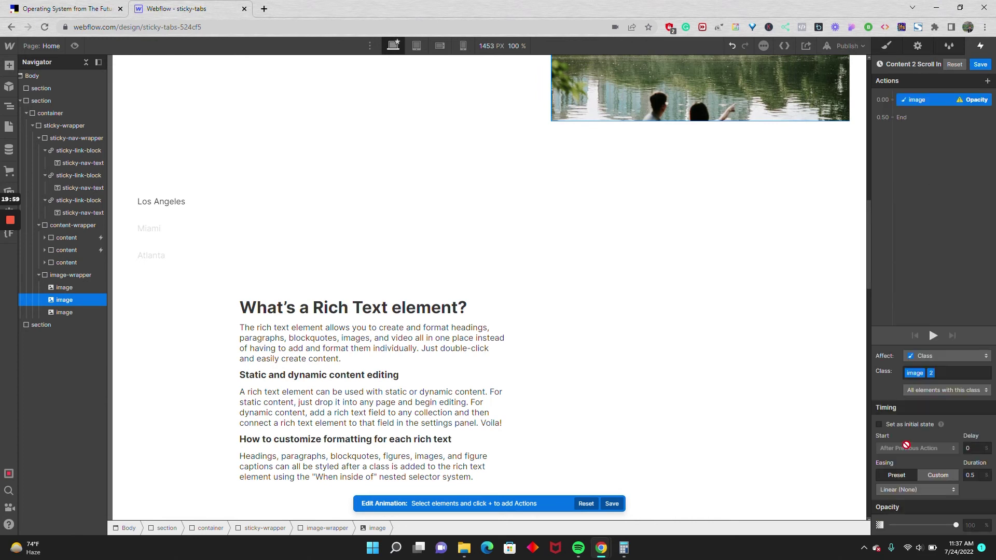
left_click_drag(903, 526, 857, 532)
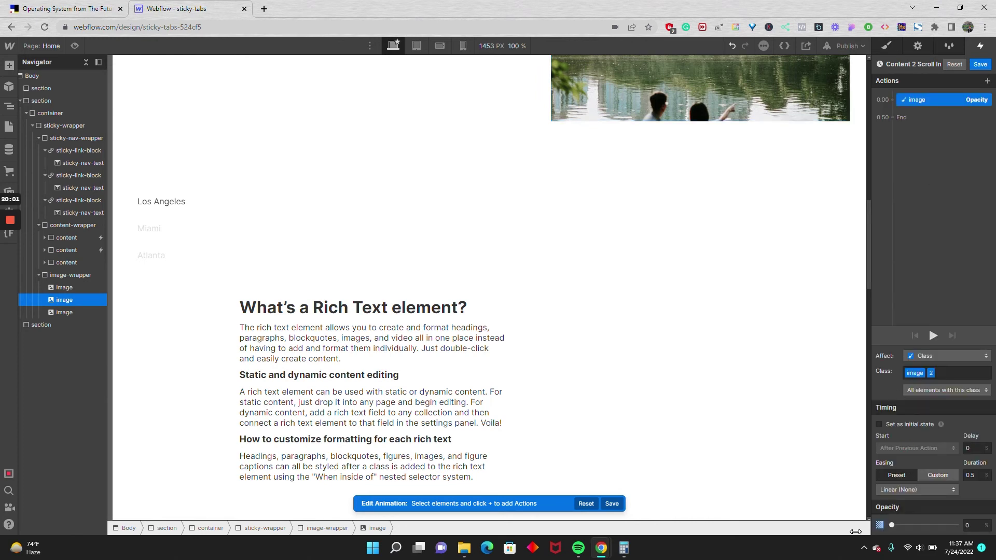
left_click(879, 424)
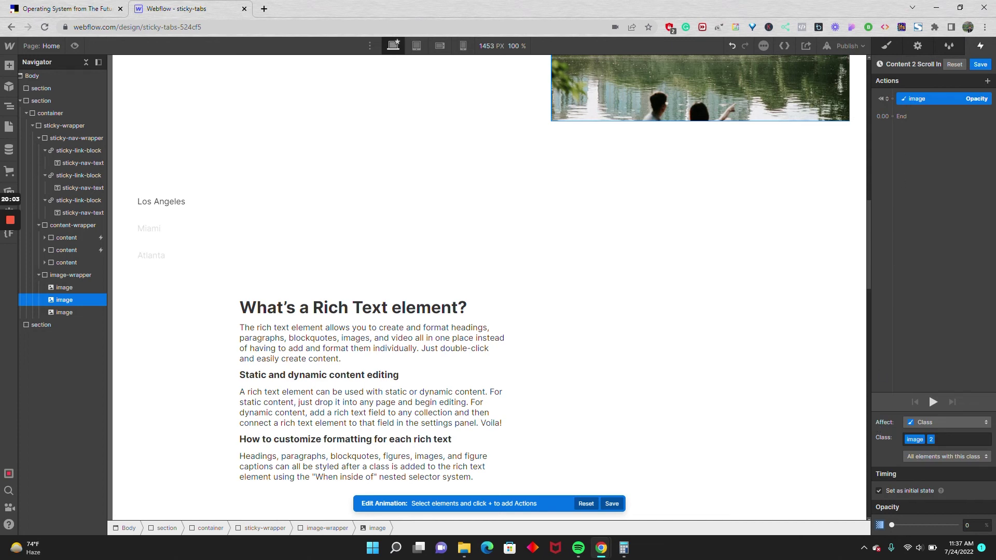
Add a second Opacity action for the second image at 100% with Ease easing, and save the animation
left_click(893, 116)
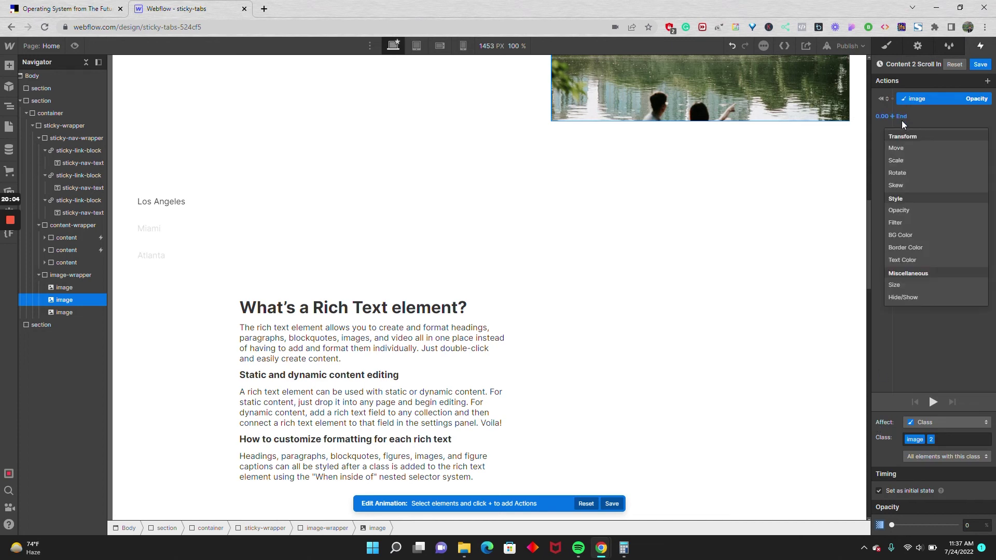
left_click(899, 211)
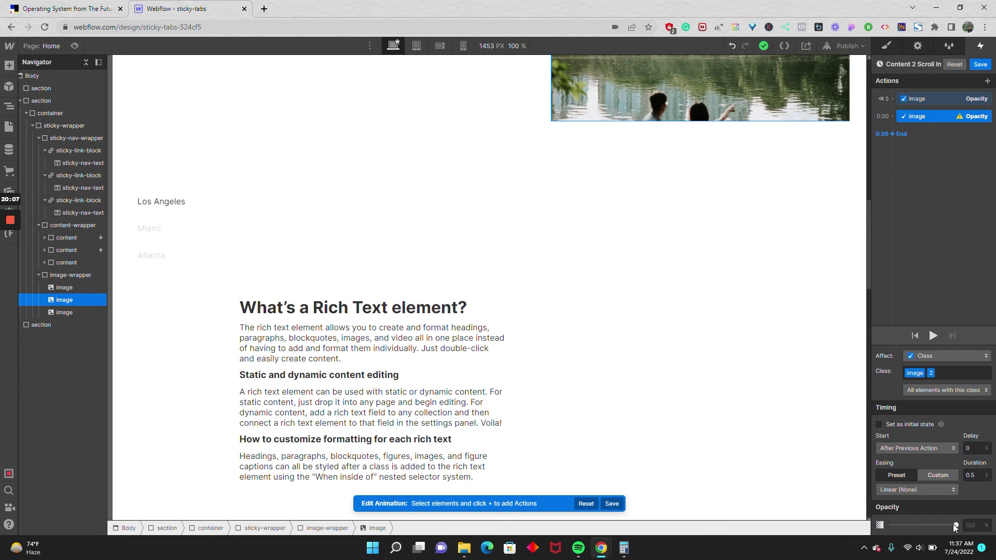
left_click_drag(954, 525, 958, 525)
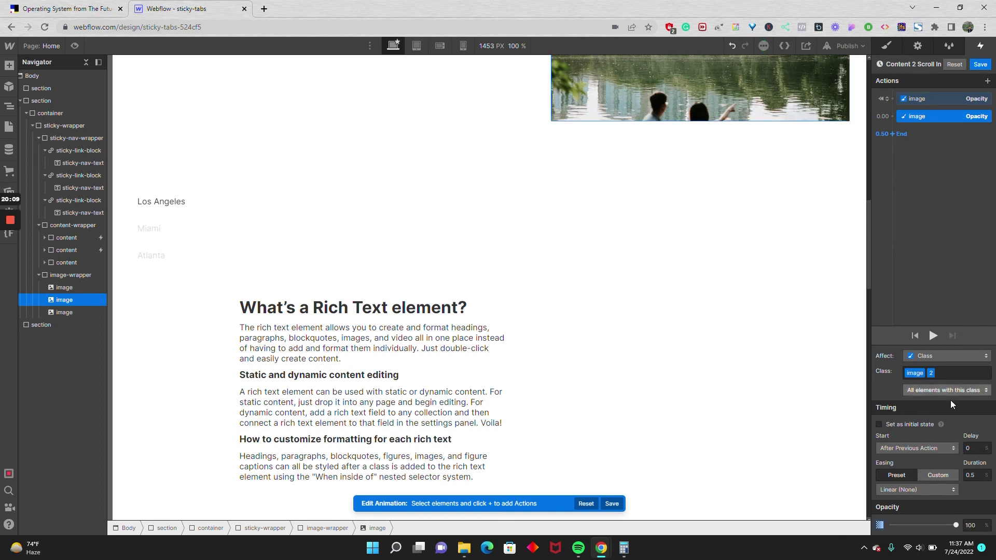
left_click(910, 488)
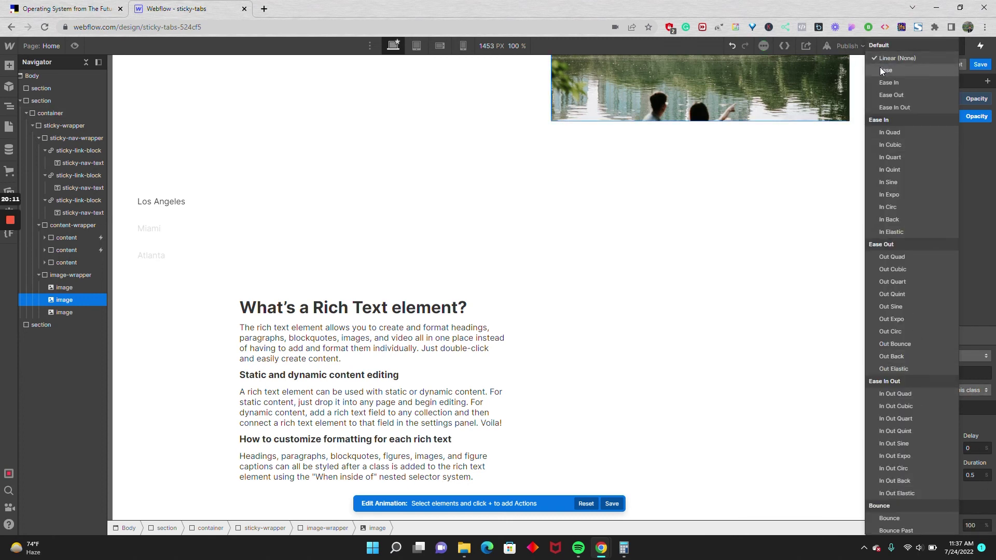
left_click(916, 58)
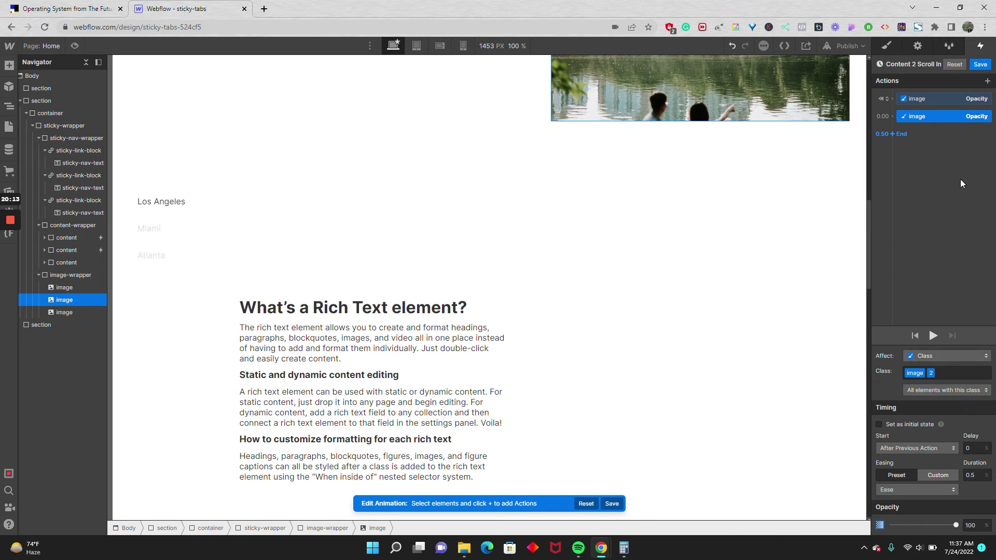
left_click(980, 65)
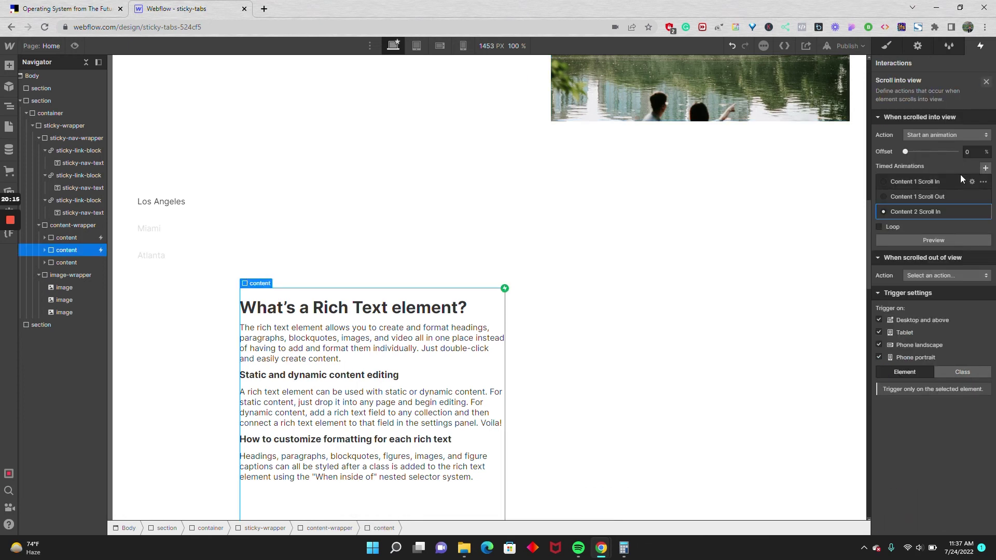
Set the second block's scrolled-out-of-view action to Start an animation, using a duplicate of Content 2 Scroll In
left_click(930, 273)
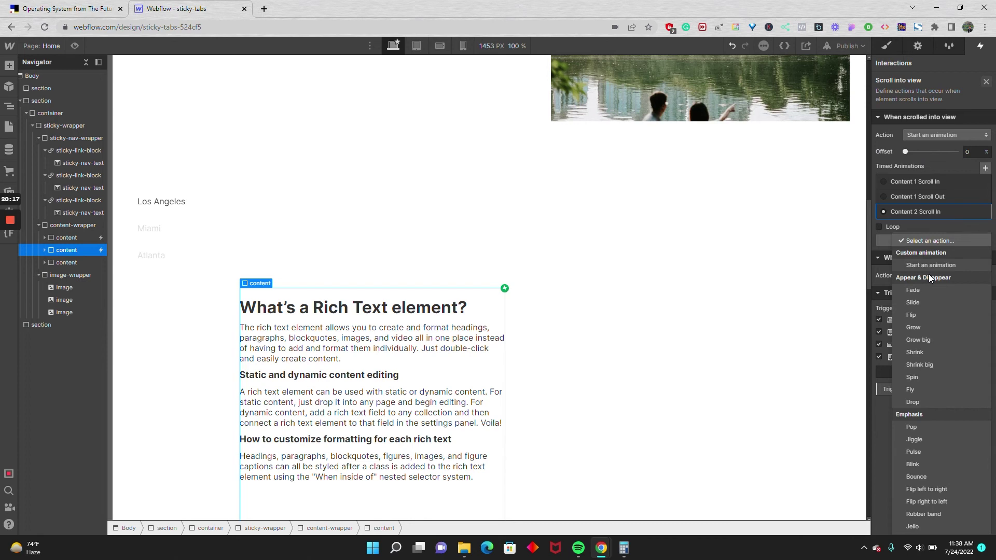
left_click(927, 264)
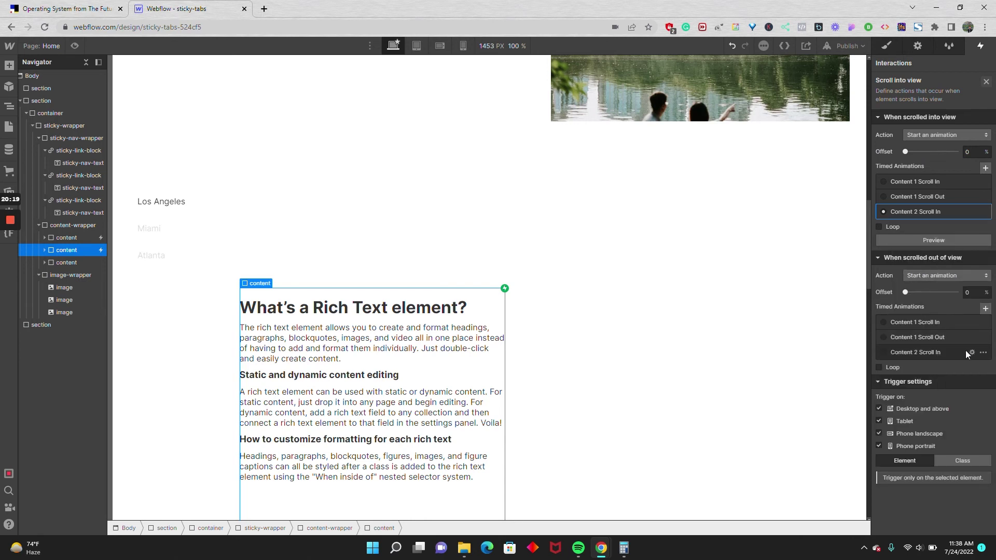
left_click(984, 355)
left_click(958, 390)
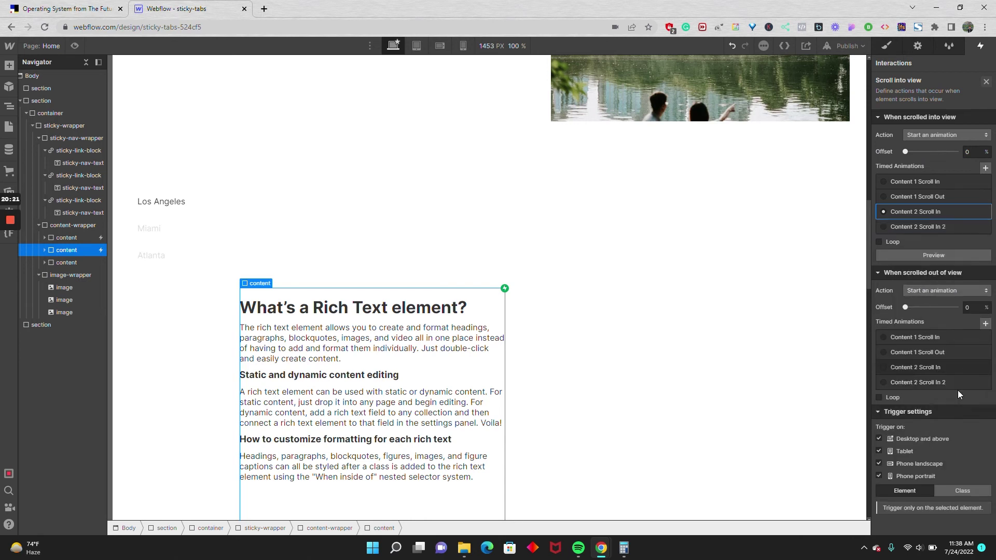
left_click(951, 383)
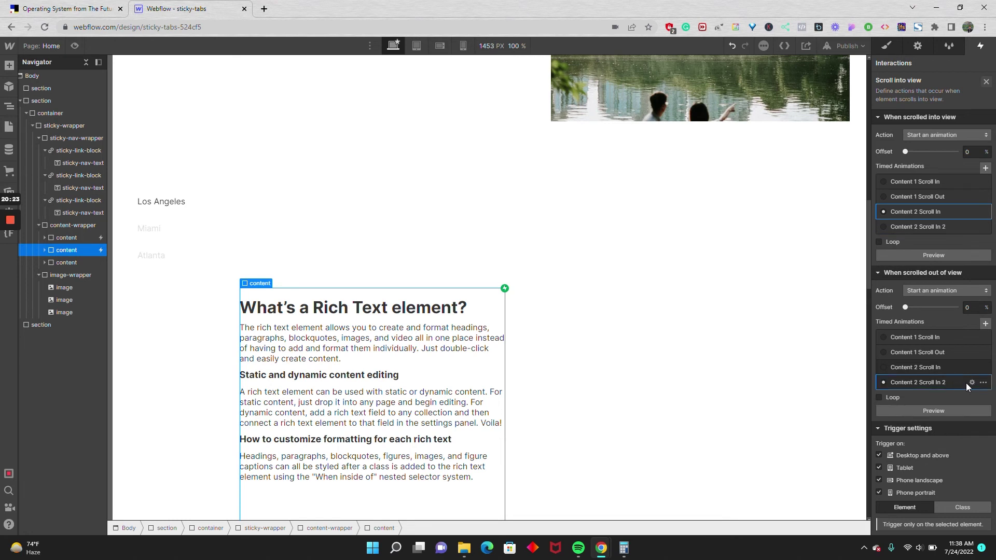
Rename the duplicated animation to "Content 2 Scroll Out" and delete its 100% Opacity action
left_click(972, 383)
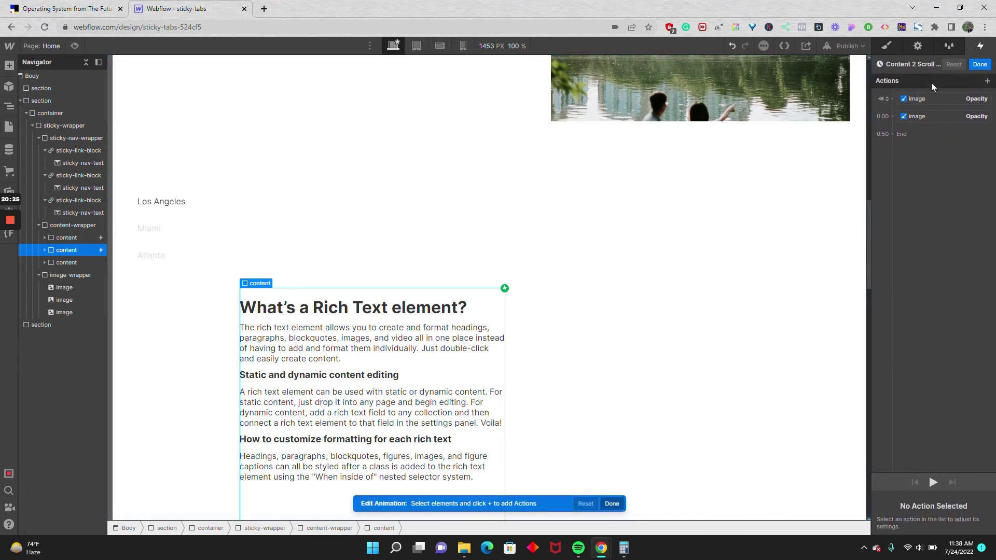
left_click(929, 472)
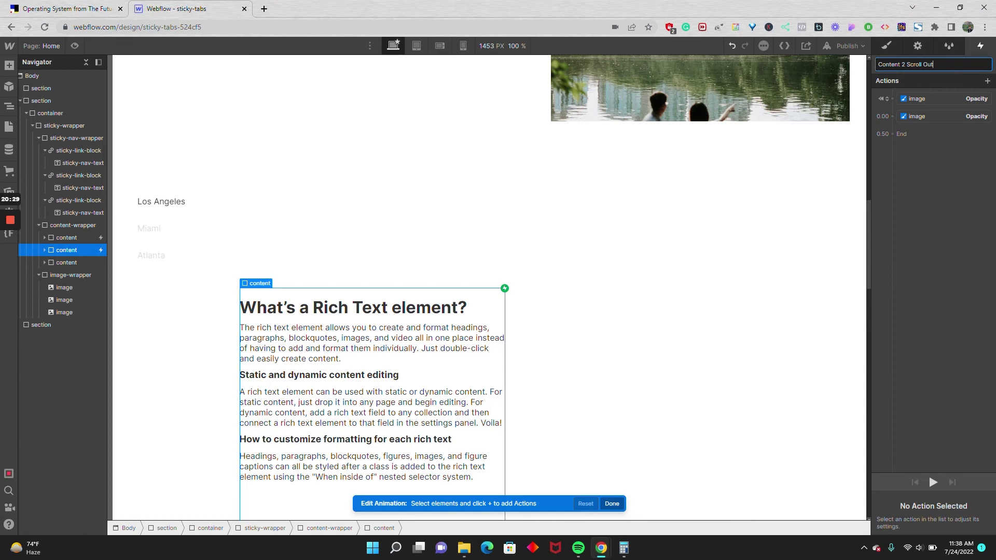
key("Return")
left_click(934, 120)
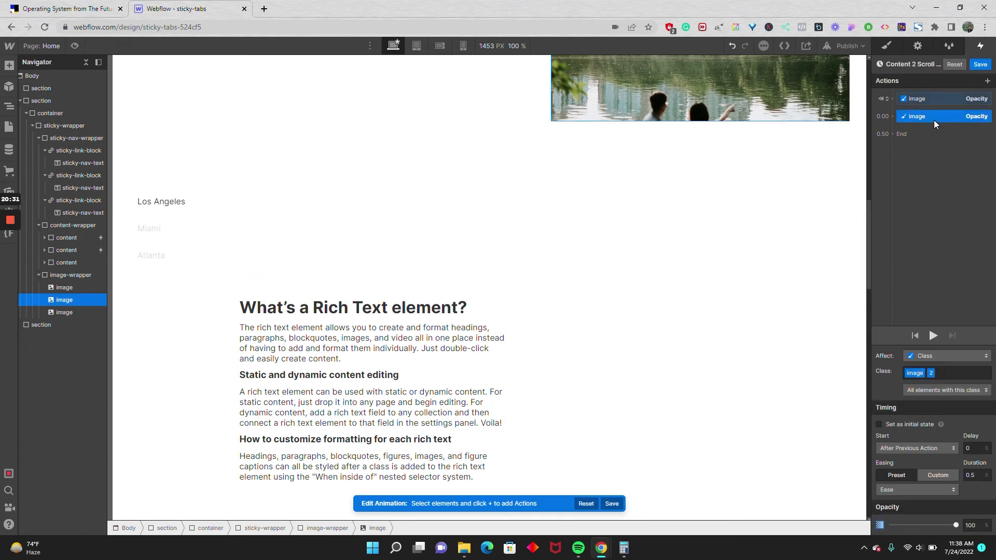
key("Delete")
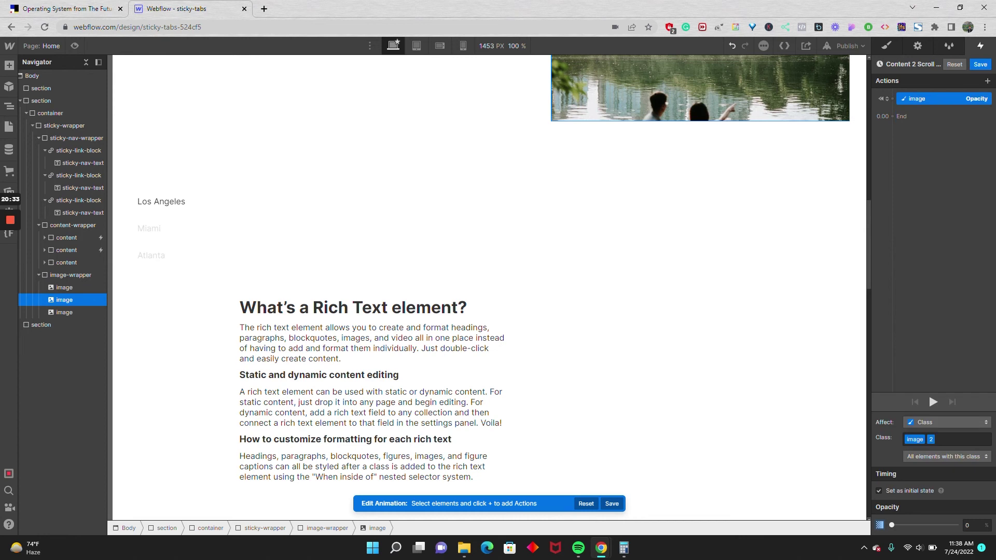
Remove the initial state setting from the second image's 0% Opacity action, give it Ease easing, and save the animation
left_click(888, 492)
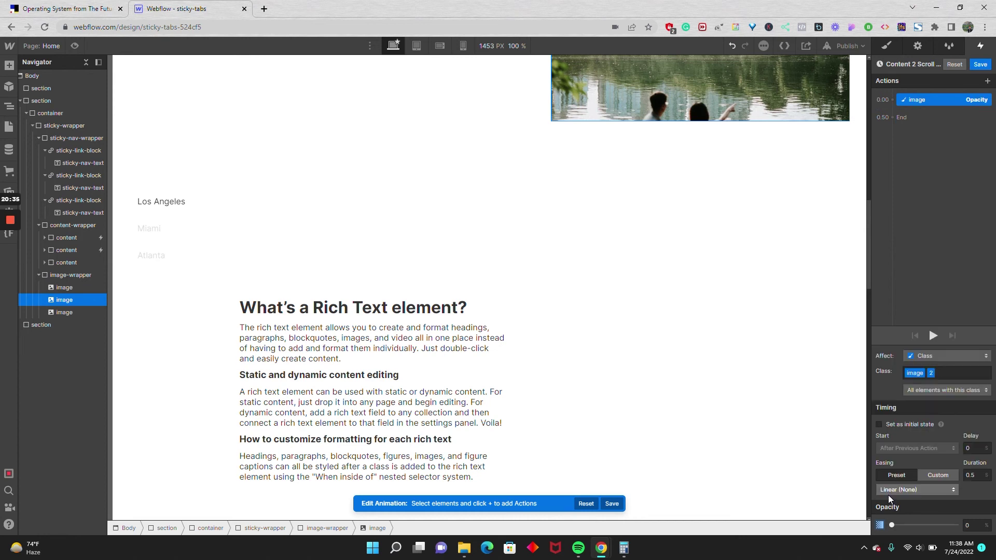
left_click(895, 491)
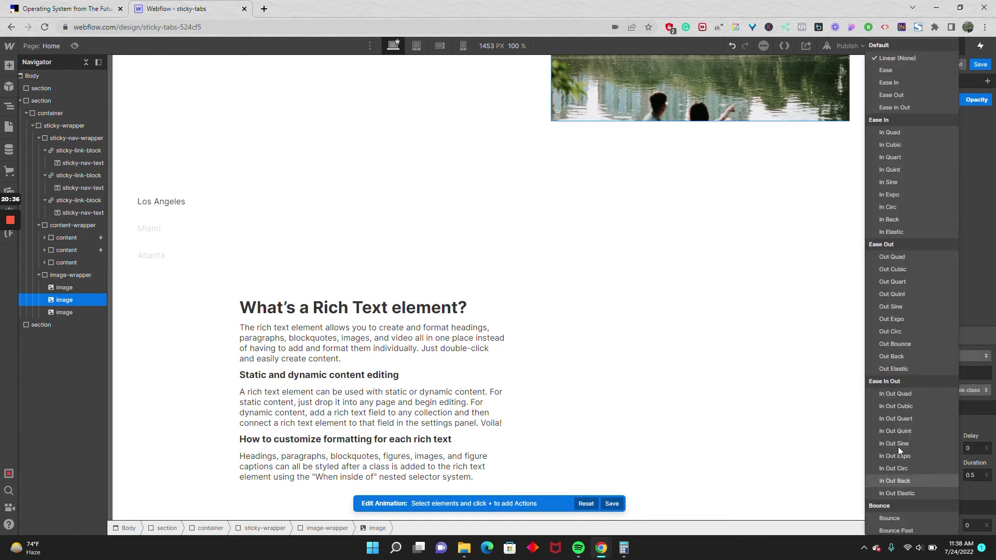
left_click(885, 74)
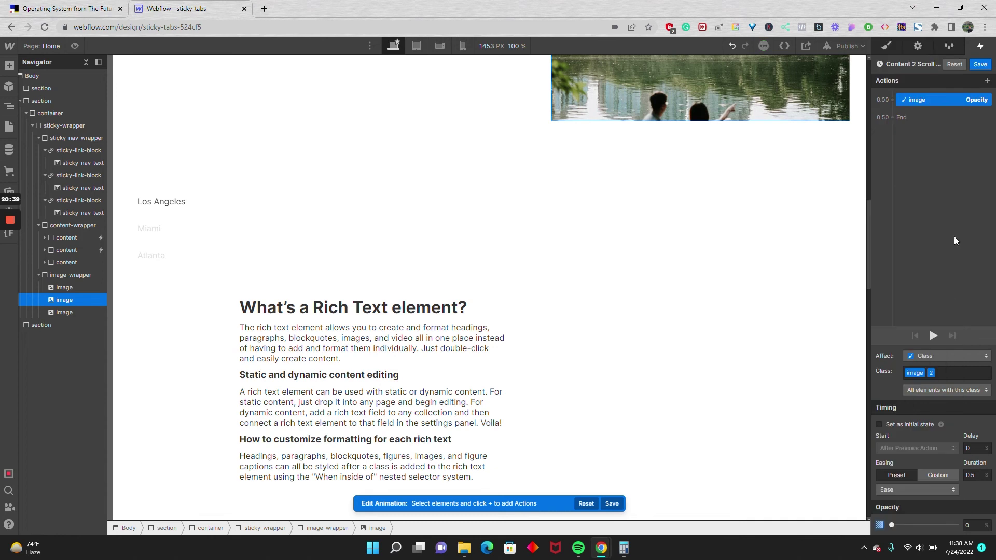
left_click(980, 64)
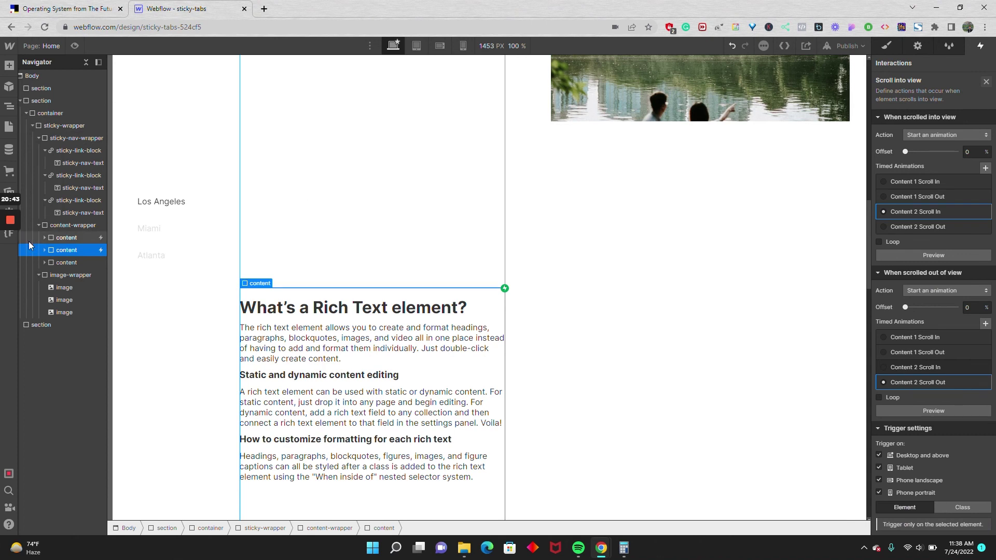
Set the second content block's scrolled-into-view offset to 50% and raise its scrolled-out-of-view offset to match
left_click(70, 264)
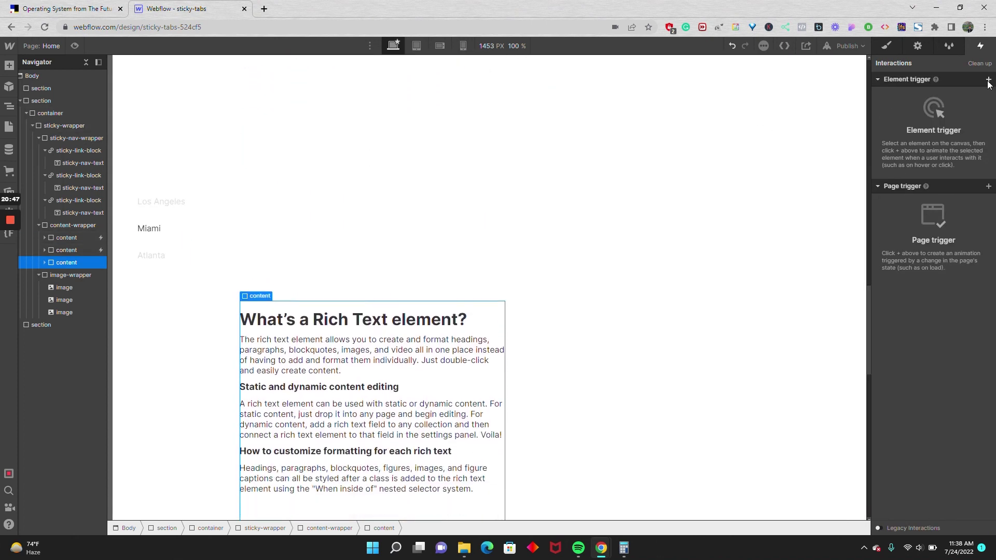
left_click(61, 254)
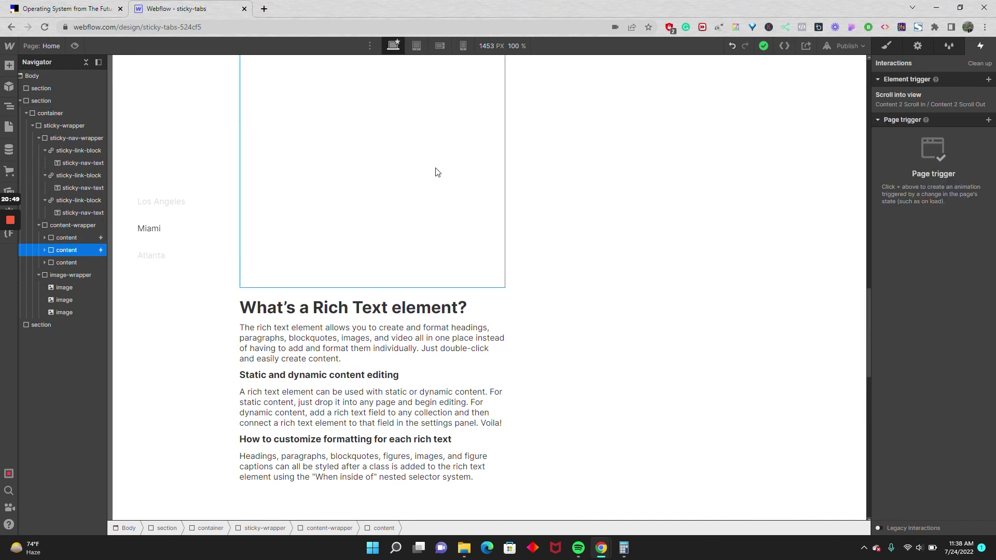
left_click(961, 89)
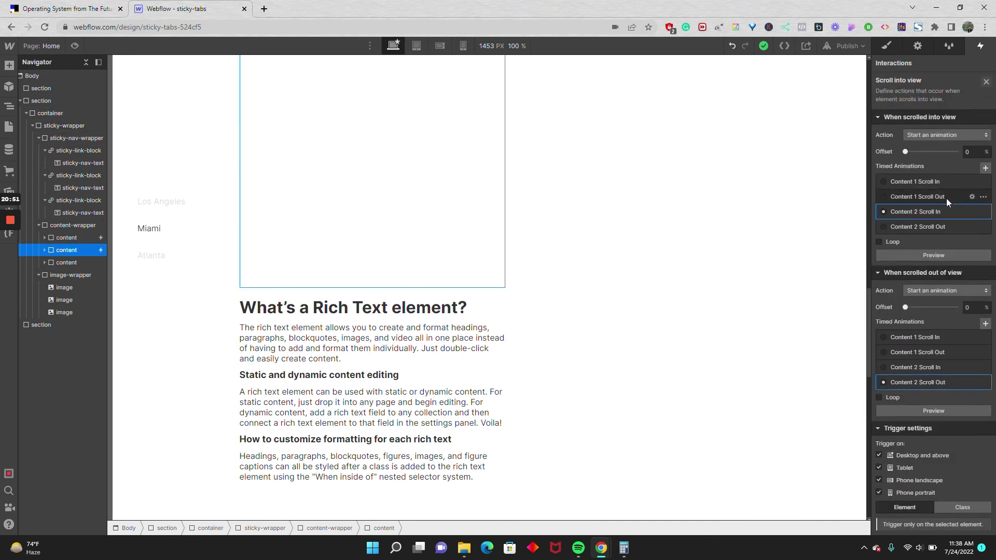
left_click_drag(907, 151, 931, 154)
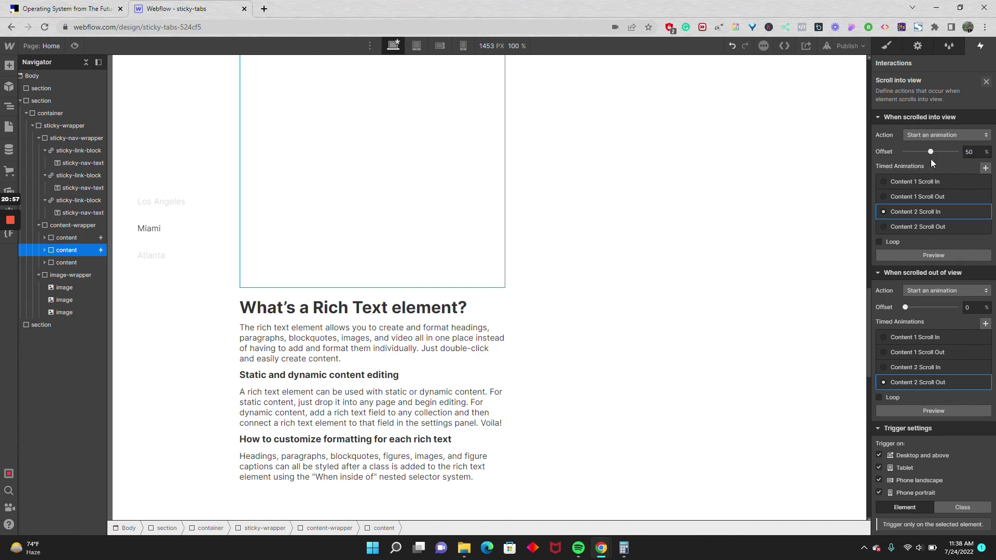
left_click_drag(906, 307, 931, 311)
Add a Scroll into view trigger to the third content block, with Start an animation as the scrolled-into-view action
left_click(91, 264)
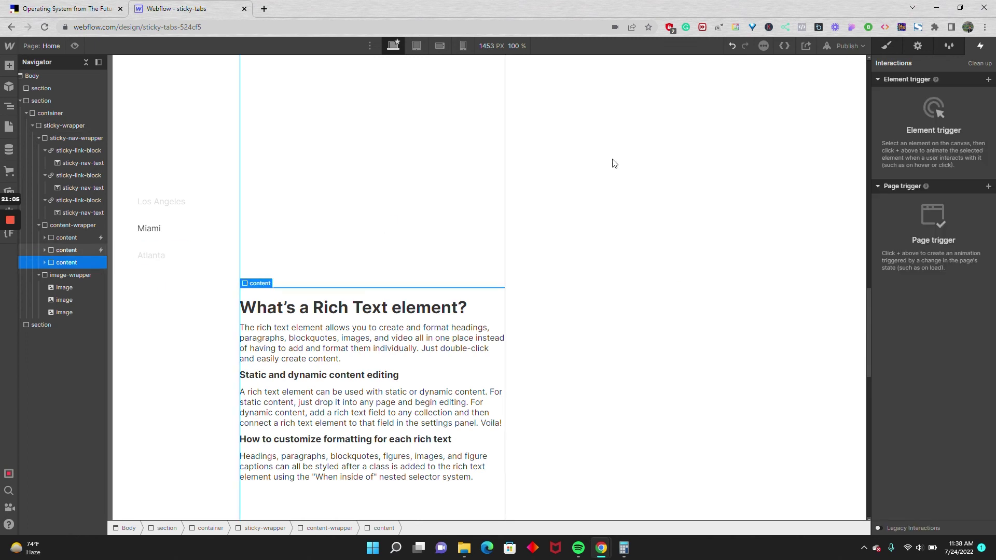
left_click(988, 78)
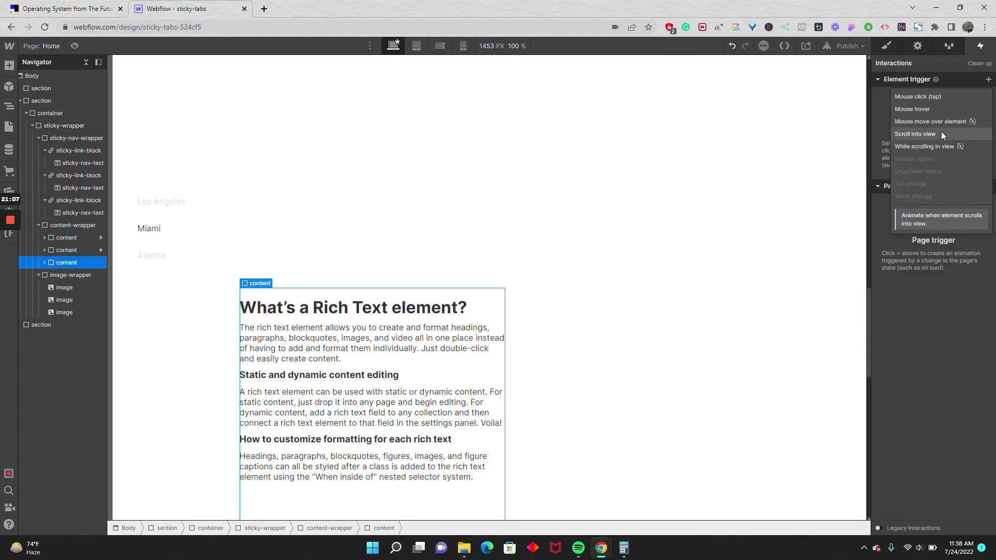
left_click(941, 131)
left_click(942, 132)
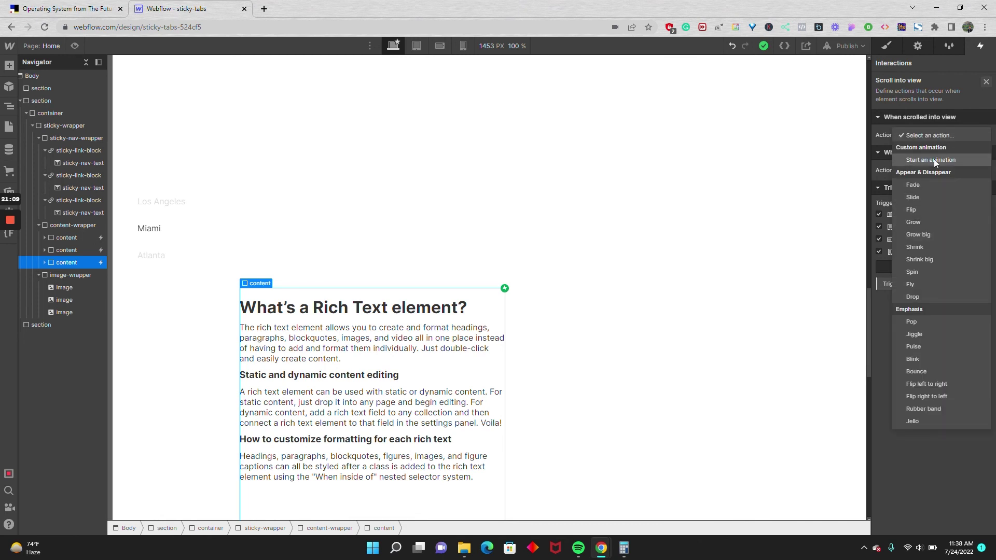
left_click(933, 160)
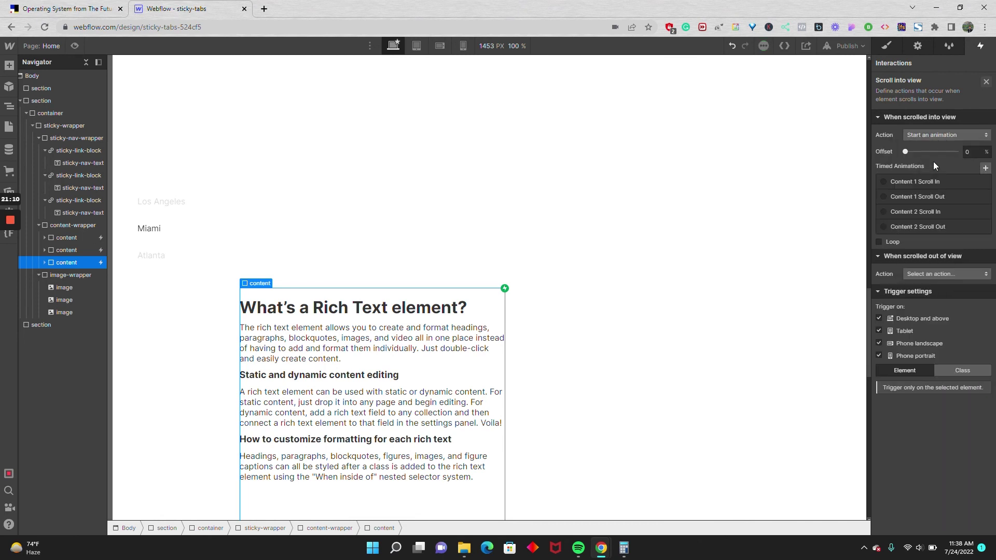
Create a timed animation named "Content 3 Scroll In" for the third content block's scrolled-into-view action
left_click(985, 168)
type("Content 3 Sc")
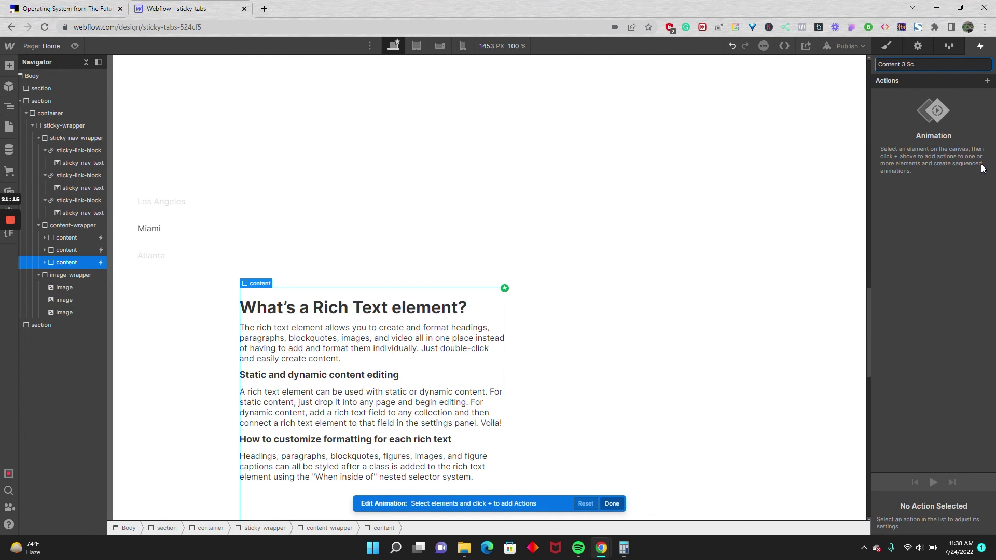
type("roll In")
key("Return")
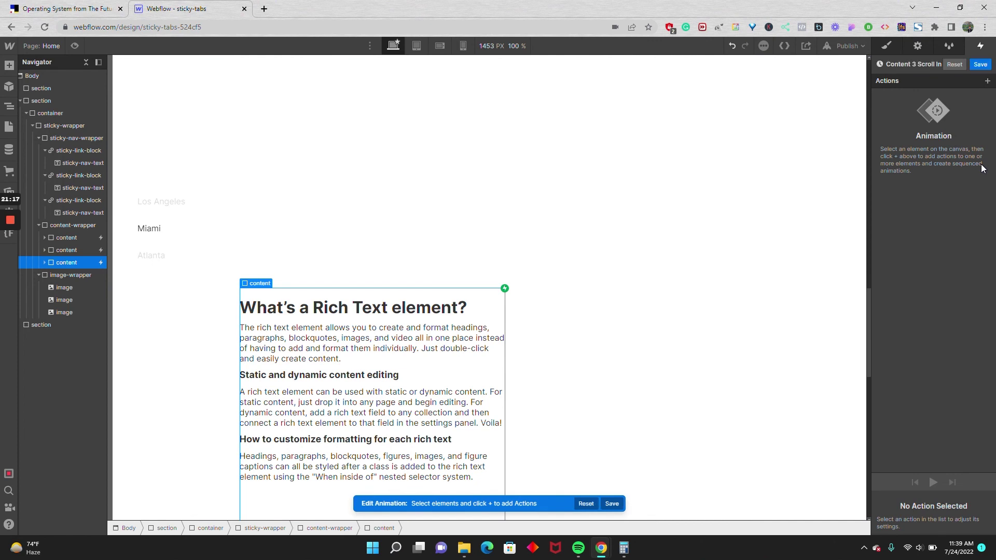
Add an Opacity action at 0% for the third image in image-wrapper and set it as the initial state
left_click(89, 314)
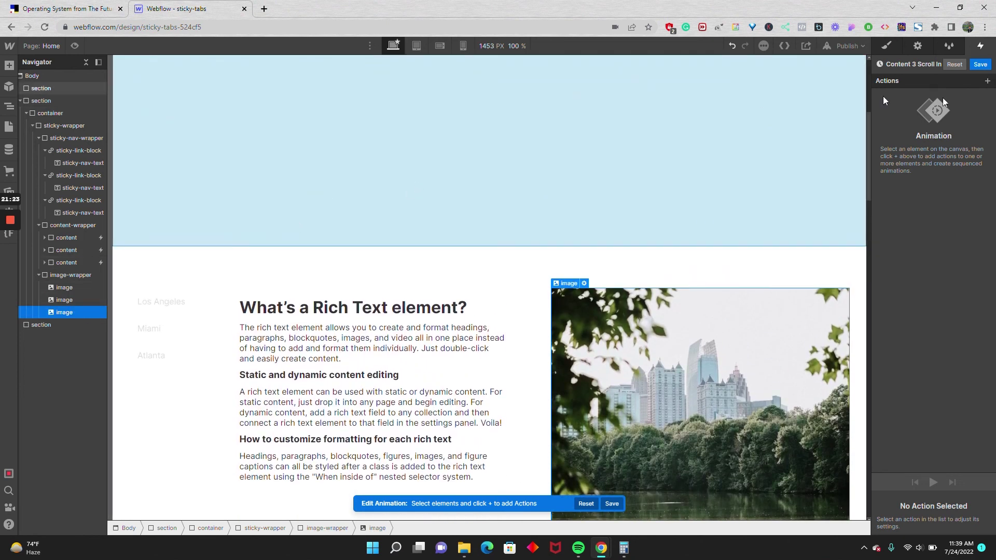
left_click(988, 81)
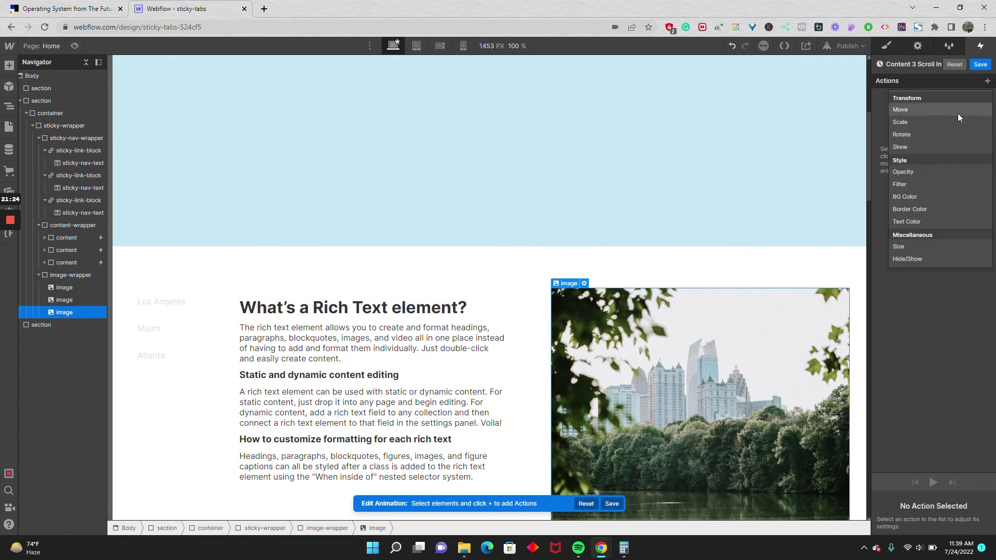
left_click(923, 173)
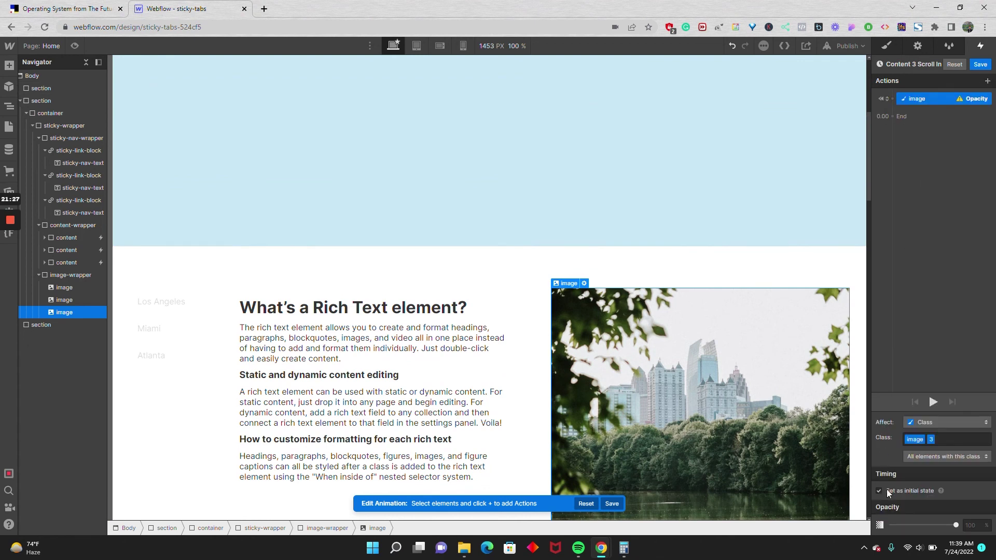
left_click(892, 525)
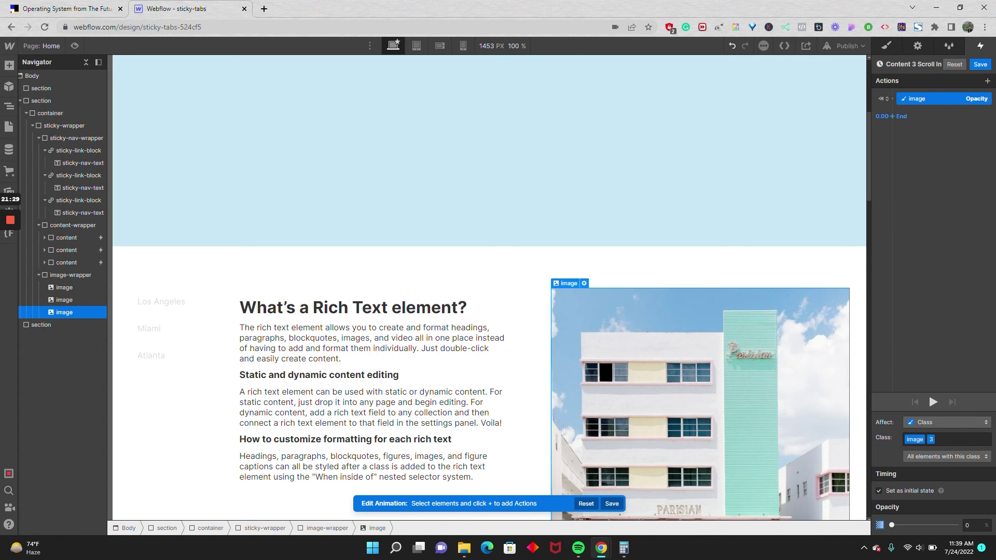
Add a second Opacity action for the third image at 100% with Ease easing, and save the animation
left_click(893, 116)
left_click(899, 210)
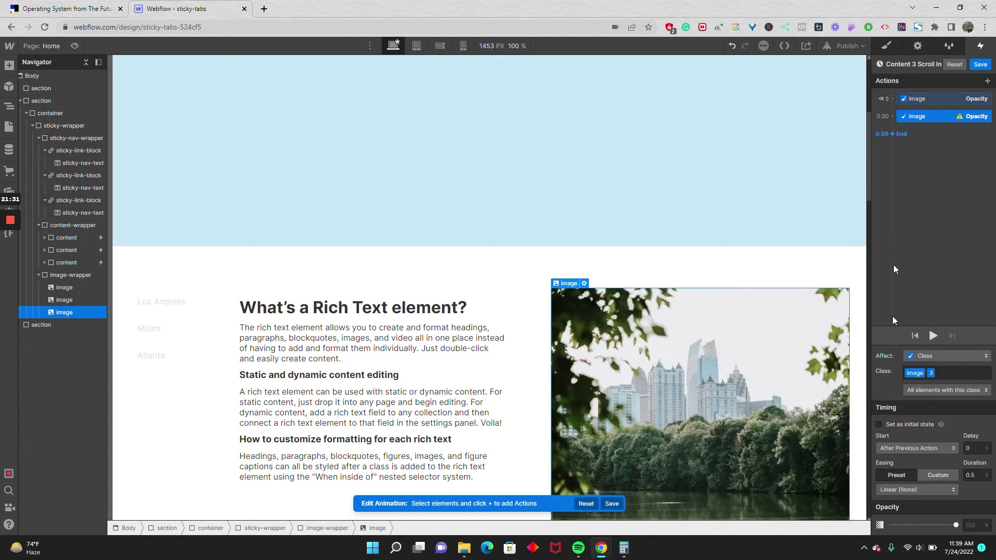
left_click(954, 525)
left_click_drag(954, 525, 958, 526)
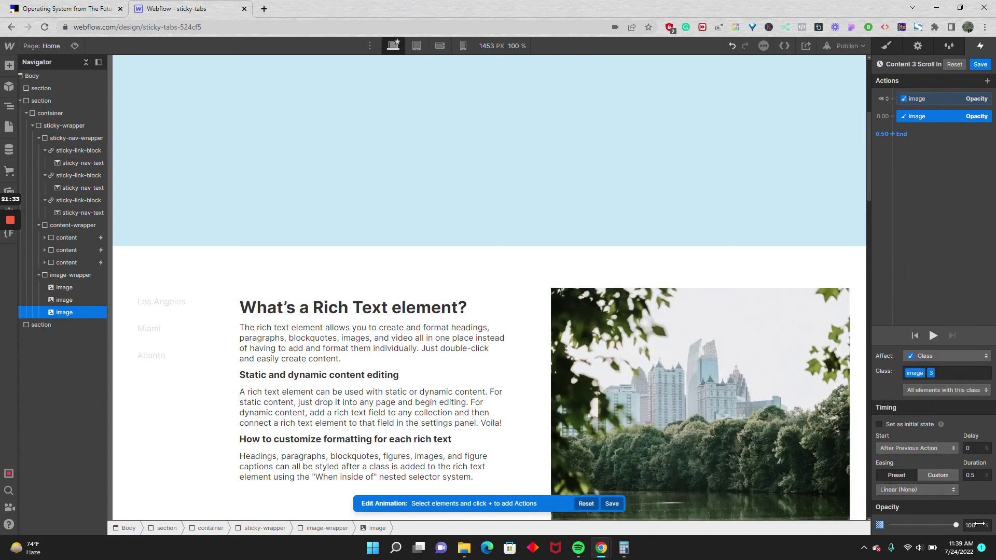
left_click(916, 490)
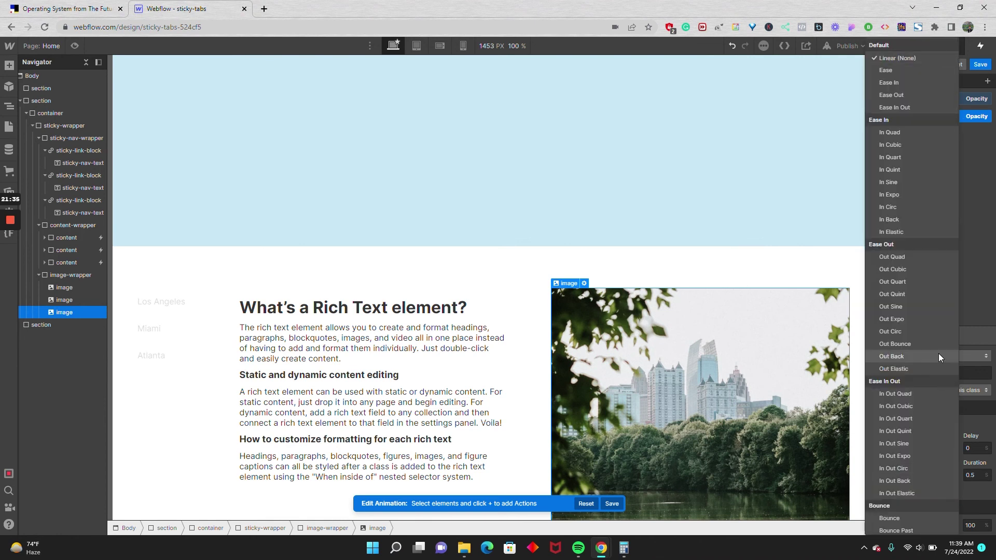
left_click(905, 71)
left_click(980, 64)
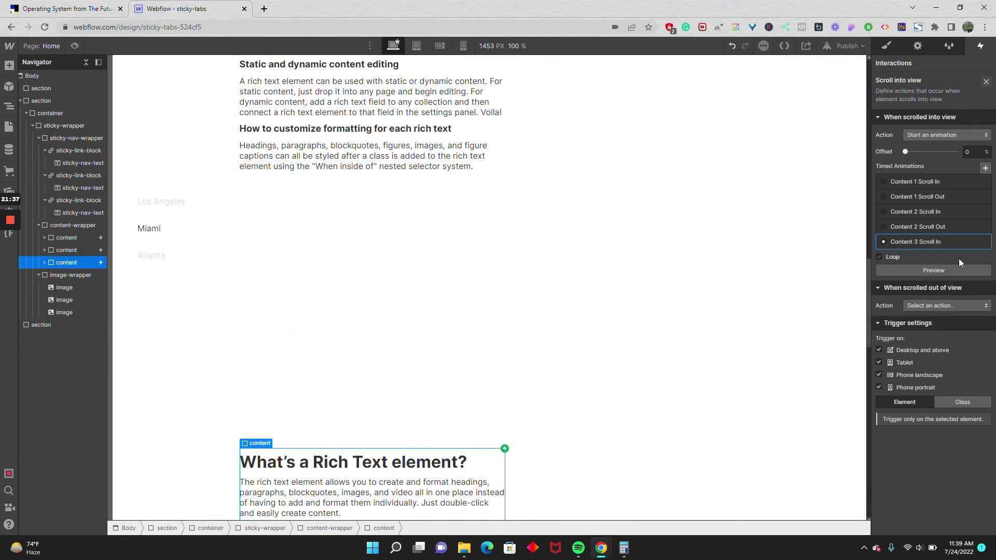
Set the third block's scrolled-out-of-view action to Start an animation, using a duplicate of Content 3 Scroll In
left_click(944, 304)
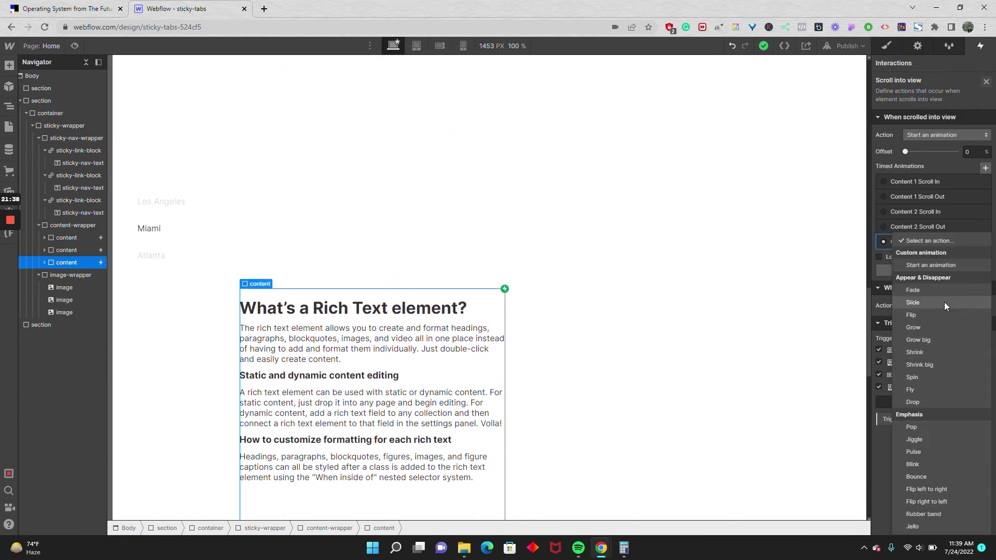
left_click(934, 265)
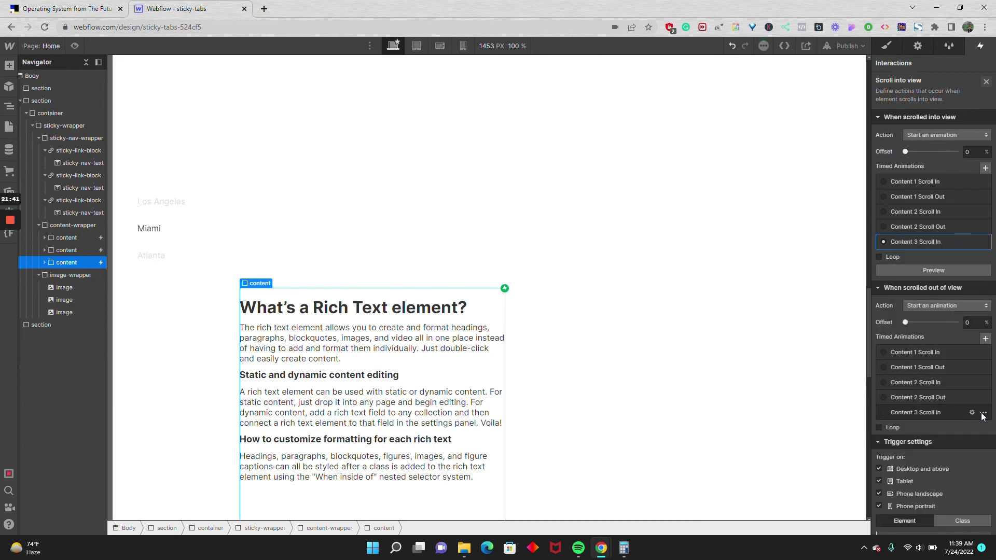
left_click(983, 413)
left_click(962, 453)
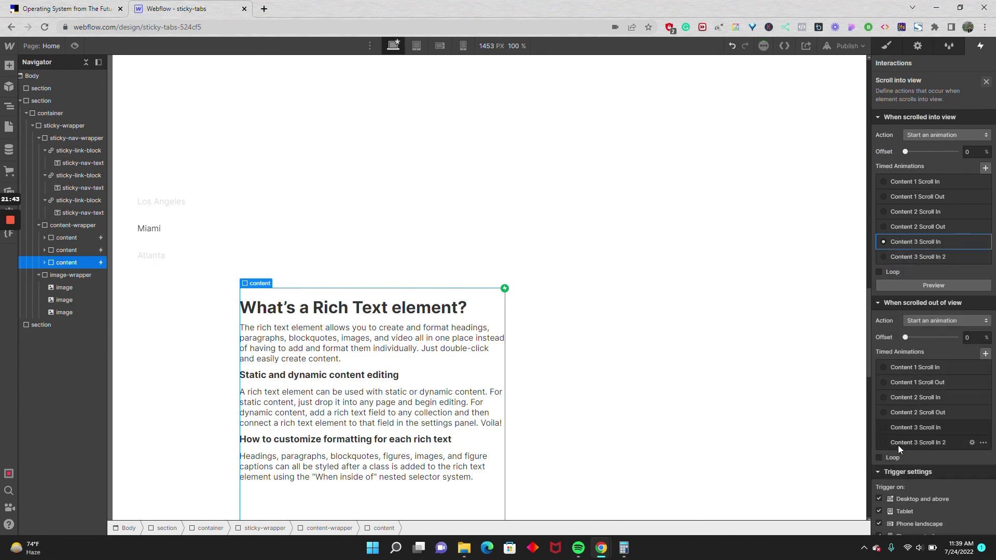
left_click(897, 444)
Rename the duplicated animation to "Content 3 Scroll Out" and delete its 100% Opacity action
left_click(972, 444)
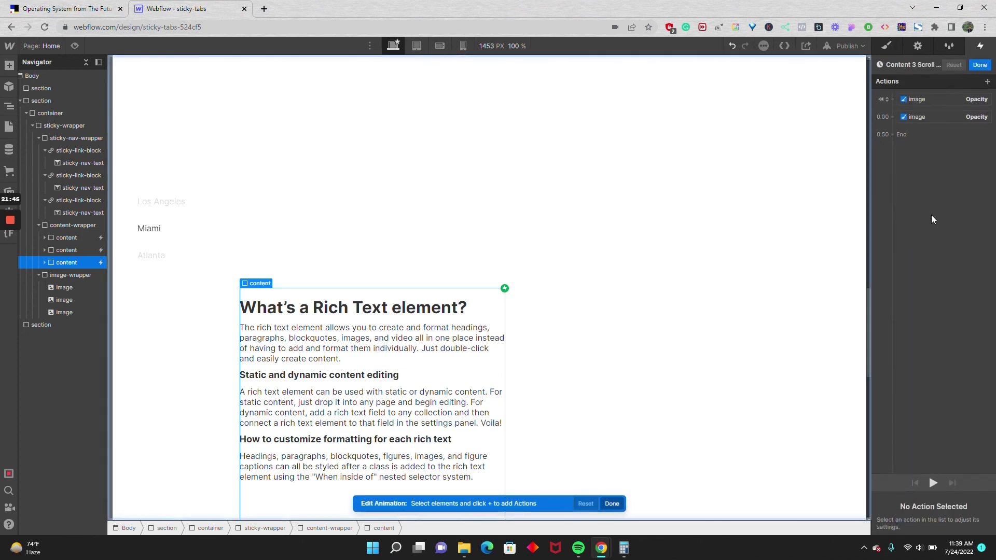
key("End")
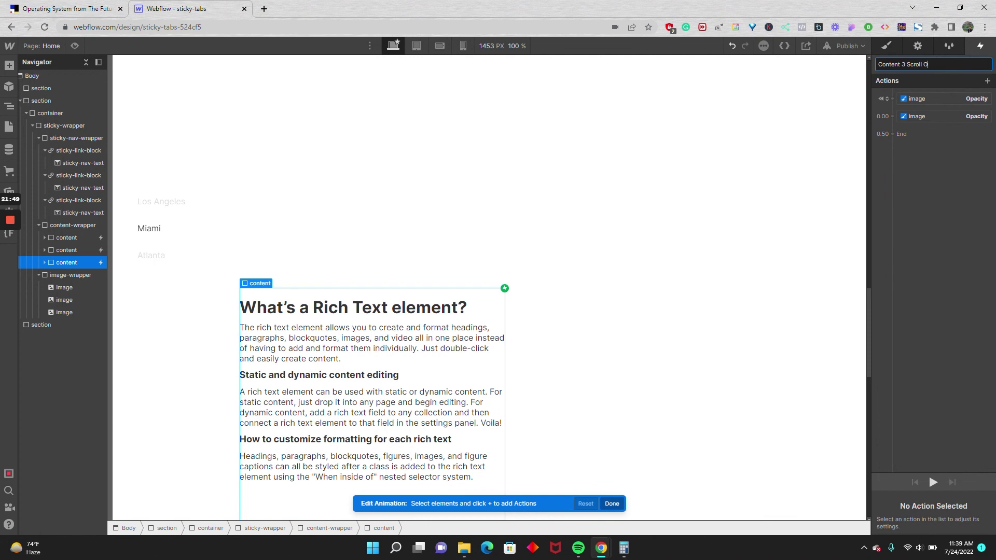
left_click(928, 118)
key("Delete")
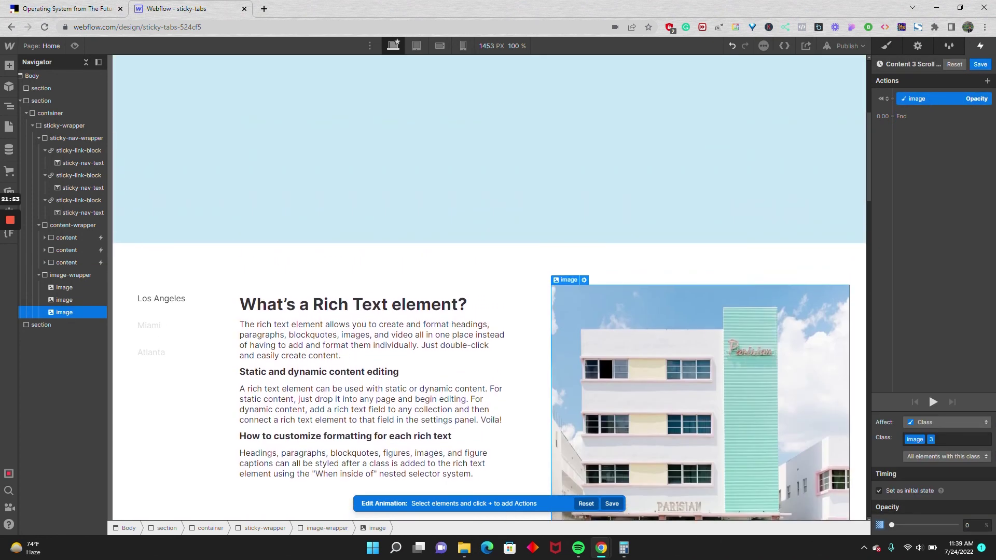
Remove the initial state setting from the third image's 0% Opacity action, give it Ease easing, and save the animation
left_click(887, 495)
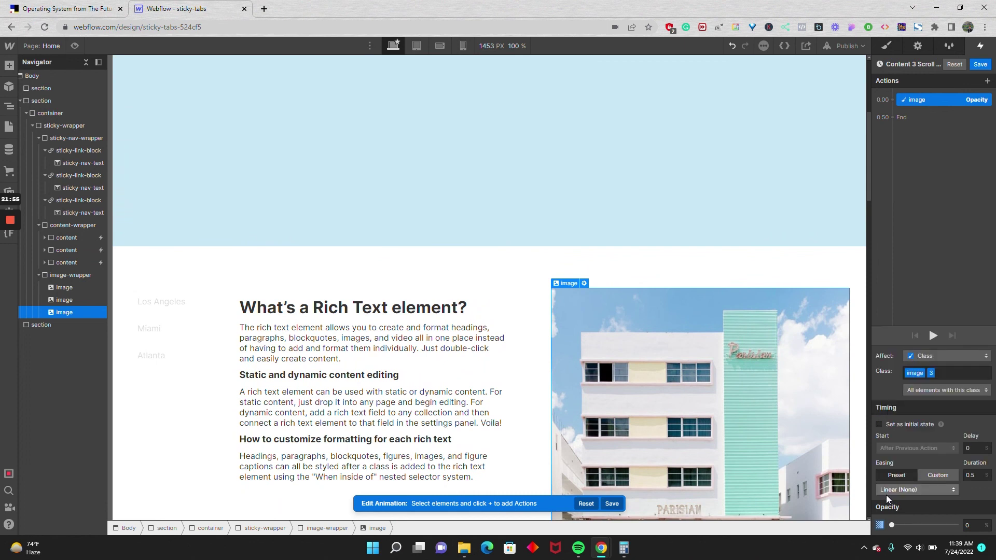
left_click(918, 448)
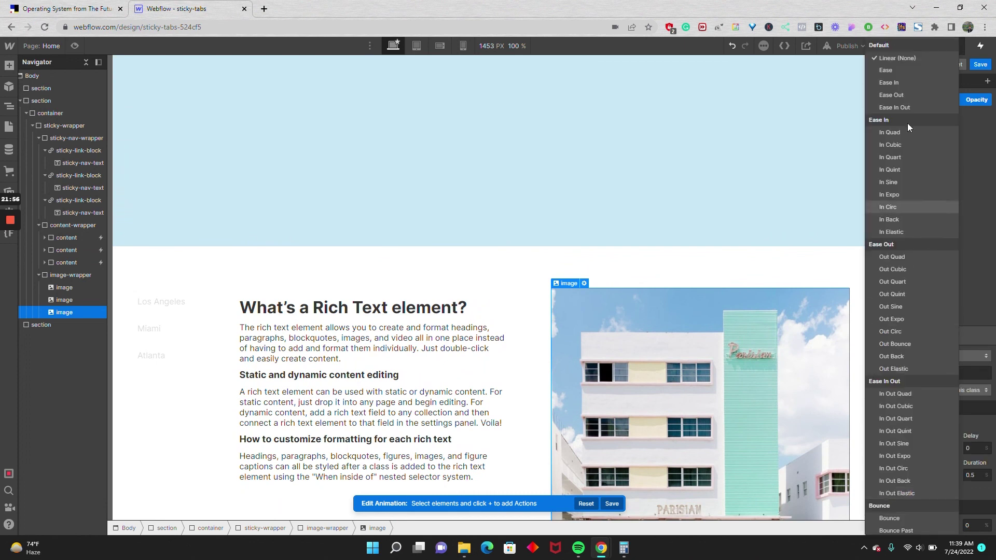
left_click(902, 74)
left_click(980, 64)
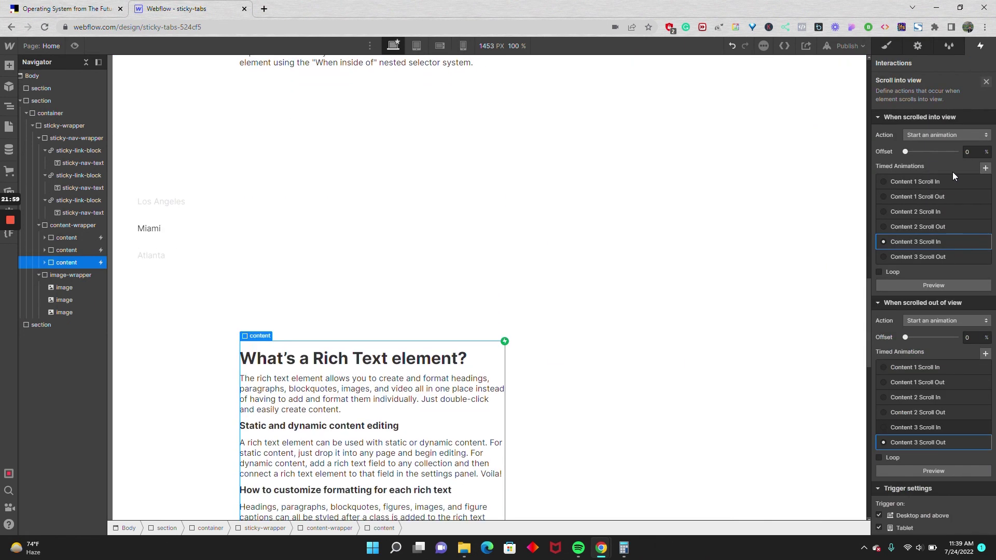
Set the third content block's scrolled-into-view offset to 50% and its scrolled-out-of-view offset to about 48%
left_click_drag(906, 152, 908, 151)
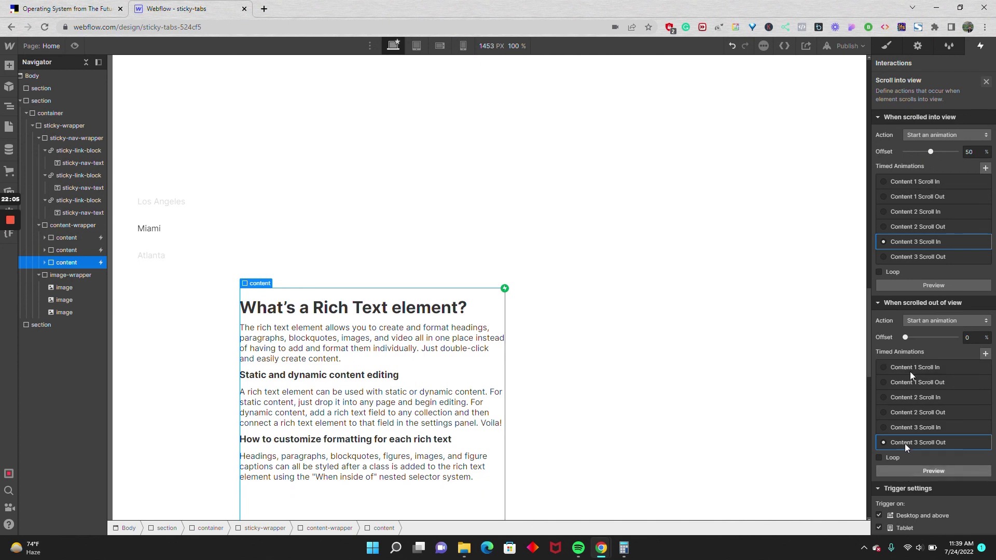
left_click_drag(908, 338, 919, 338)
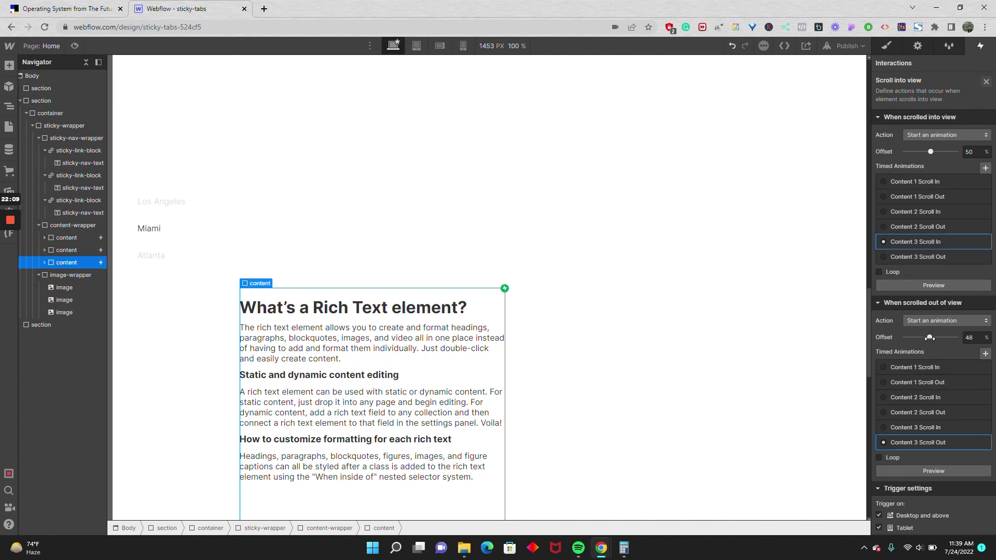
Try a top offset of 0 px on the sticky image-wrapper and check how it sticks
left_click(887, 45)
scroll(674, 229, "down", 3)
scroll(660, 227, "up", 2)
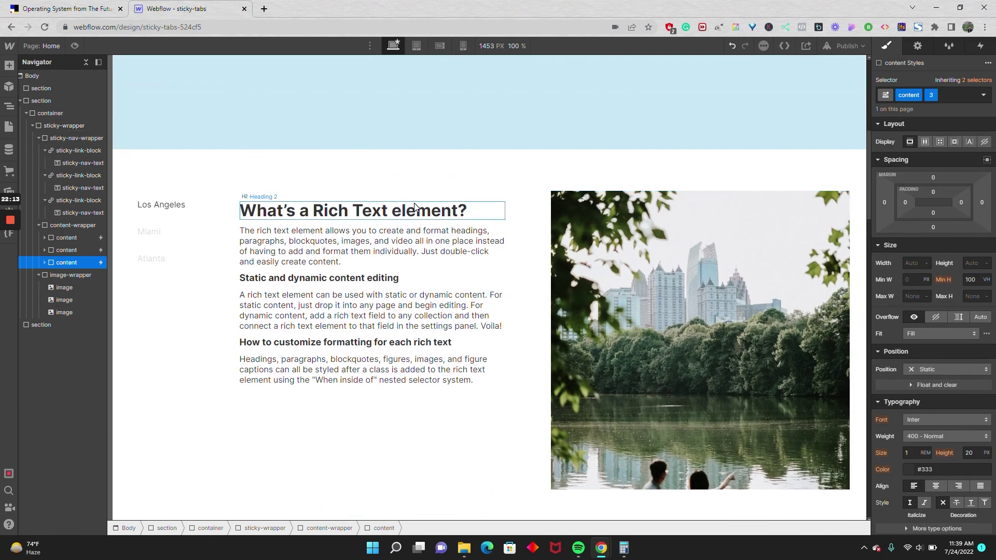
left_click(67, 276)
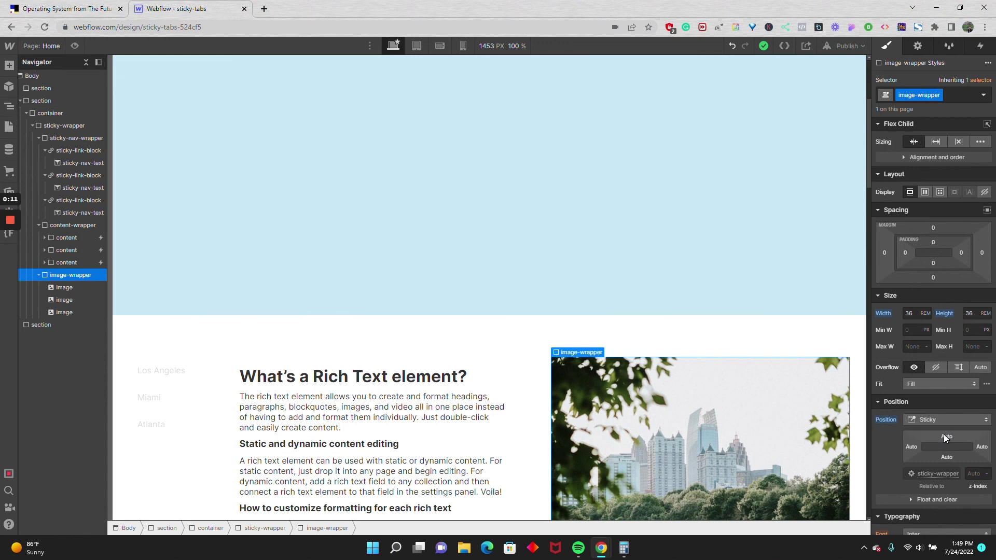
left_click(944, 435)
left_click(918, 469)
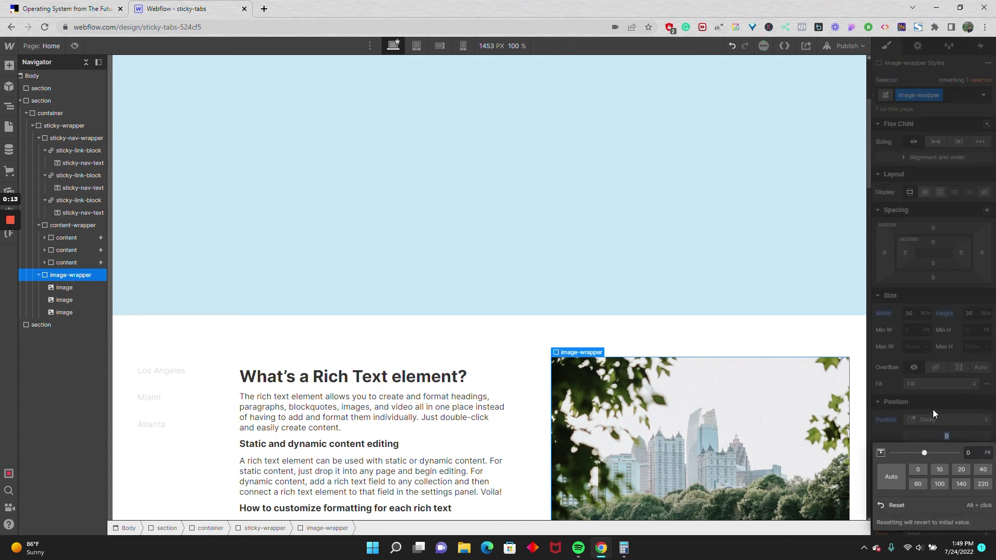
scroll(747, 373, "down", 8)
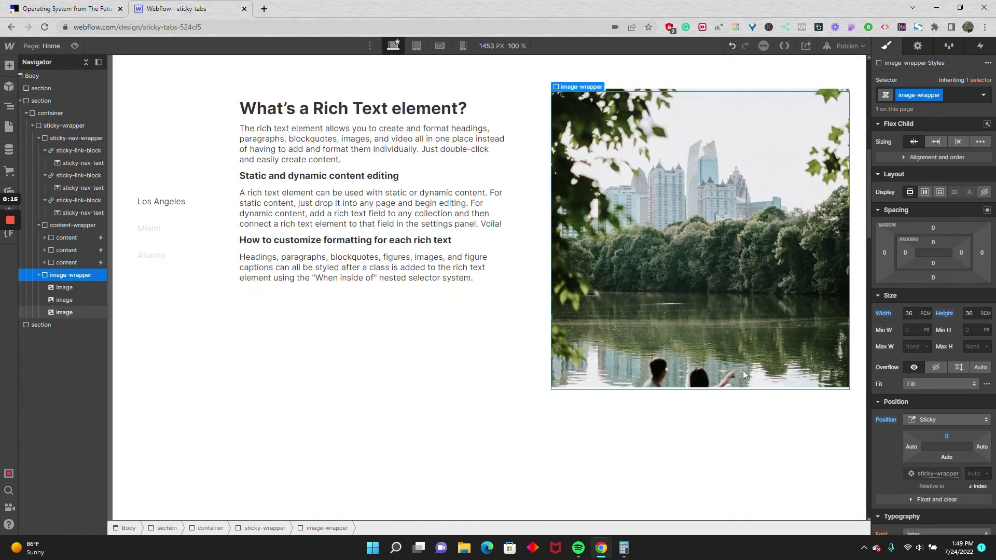
scroll(743, 370, "up", 8)
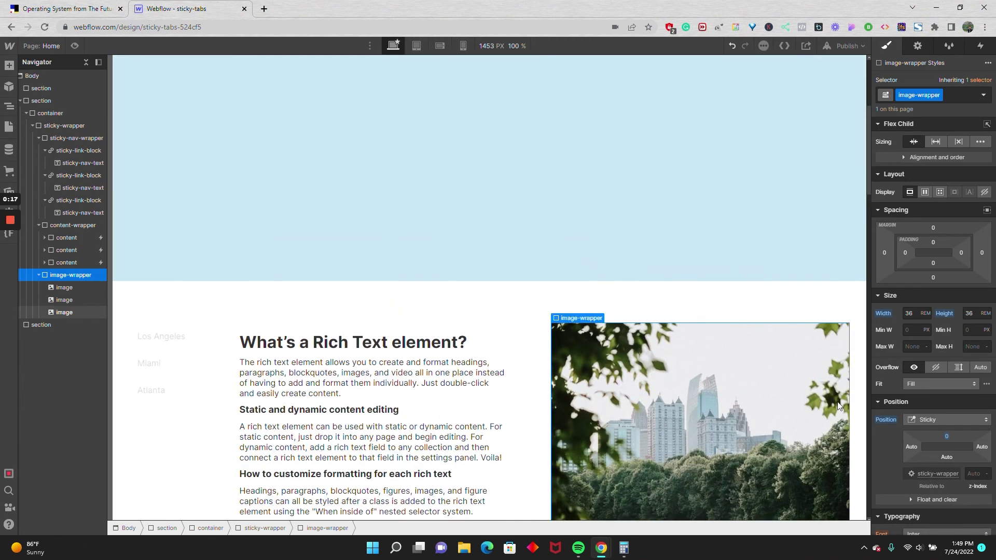
Set the sticky image-wrapper's top offset to 5rem and check its sticky position against the content
left_click(945, 436)
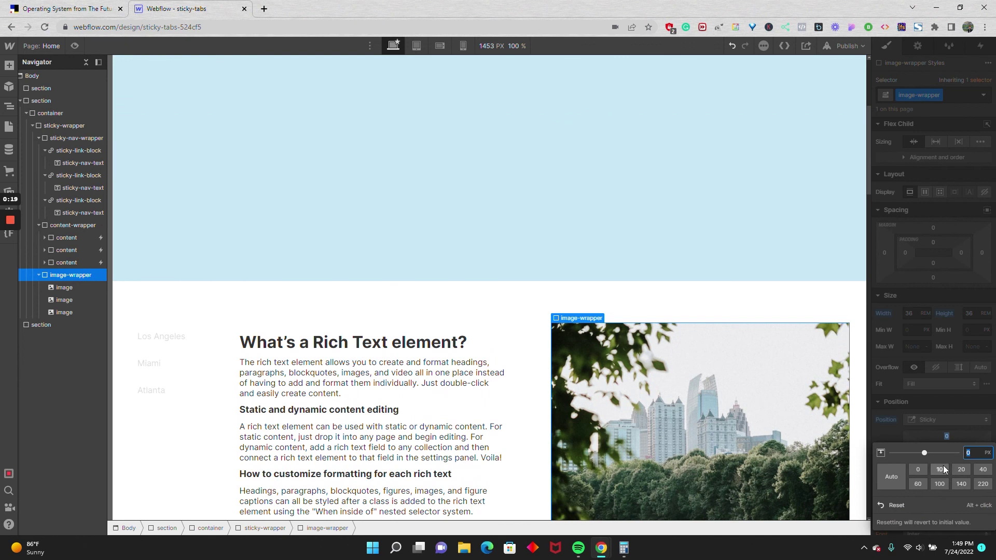
type("5rem")
key("Return")
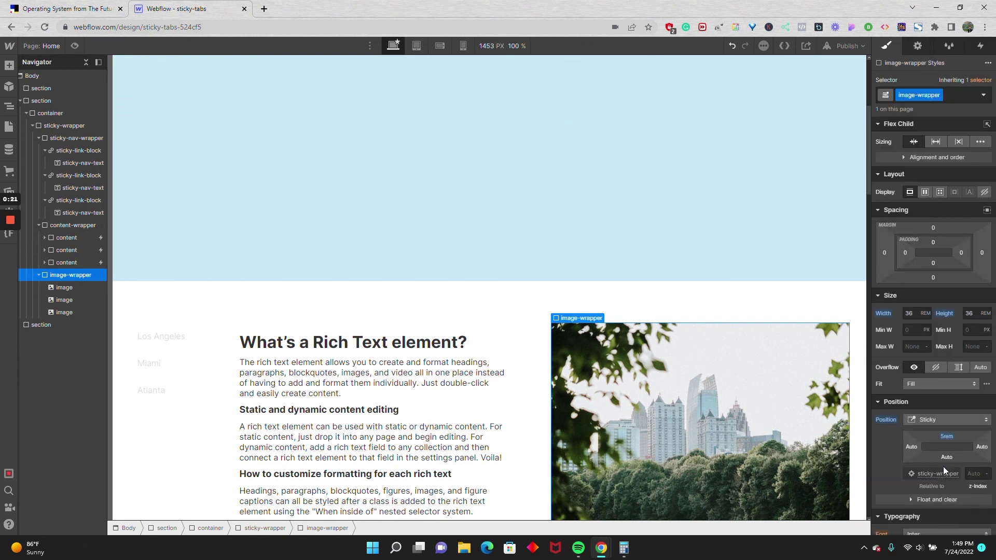
scroll(553, 267, "down", 3)
scroll(555, 270, "down", 8)
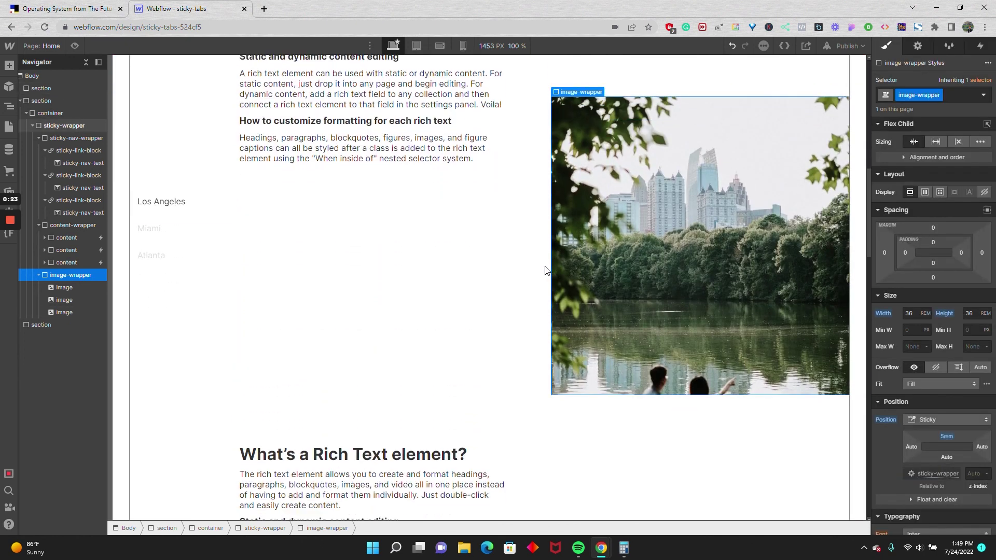
scroll(545, 271, "up", 10)
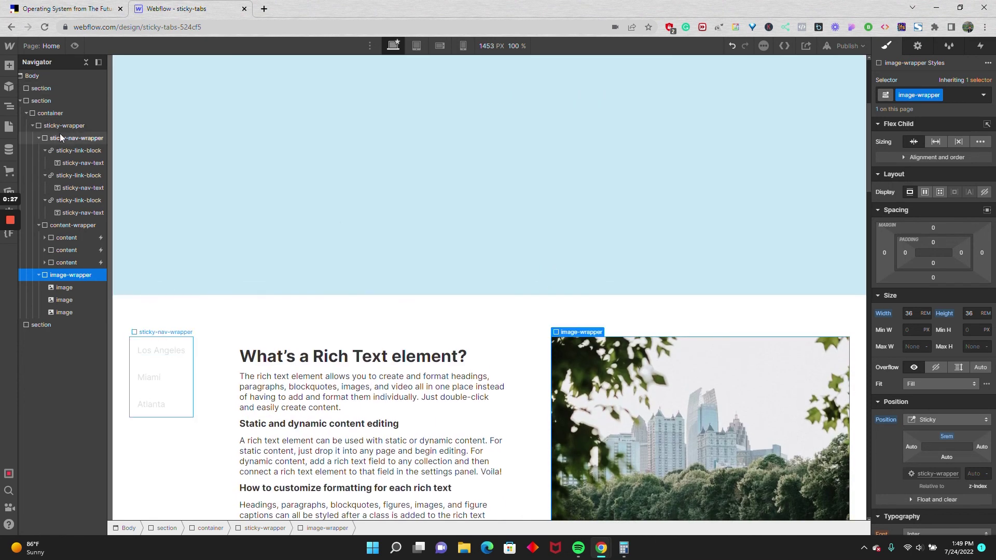
Center the container horizontally by giving it auto left and right margins
left_click(50, 113)
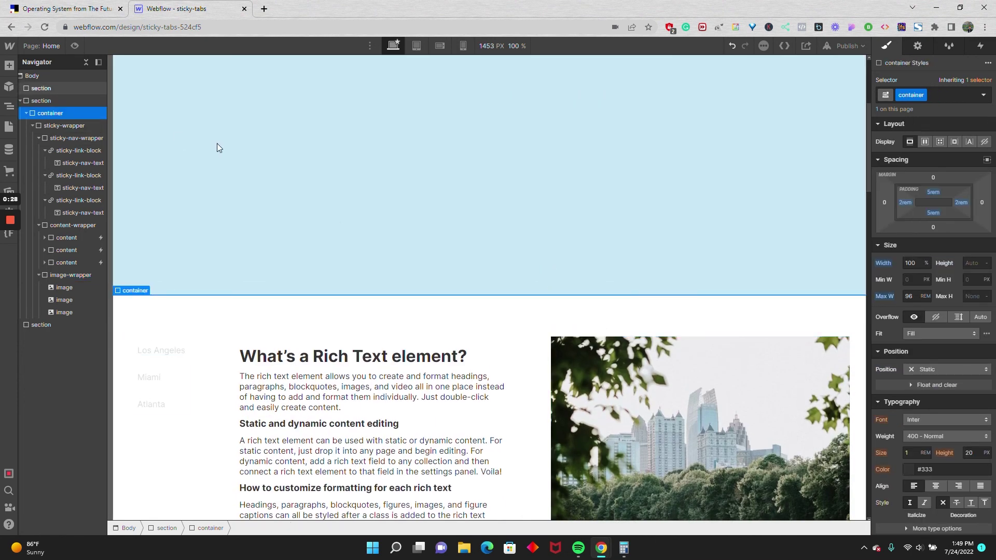
left_click(987, 160)
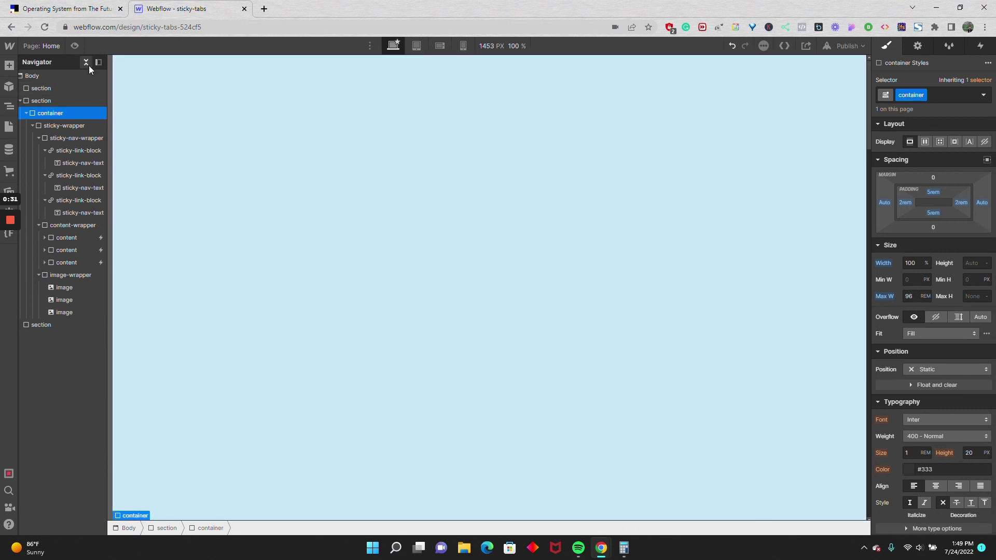
Preview the page and examine how the sticky images and highlighted city links change through the content blocks
left_click(76, 49)
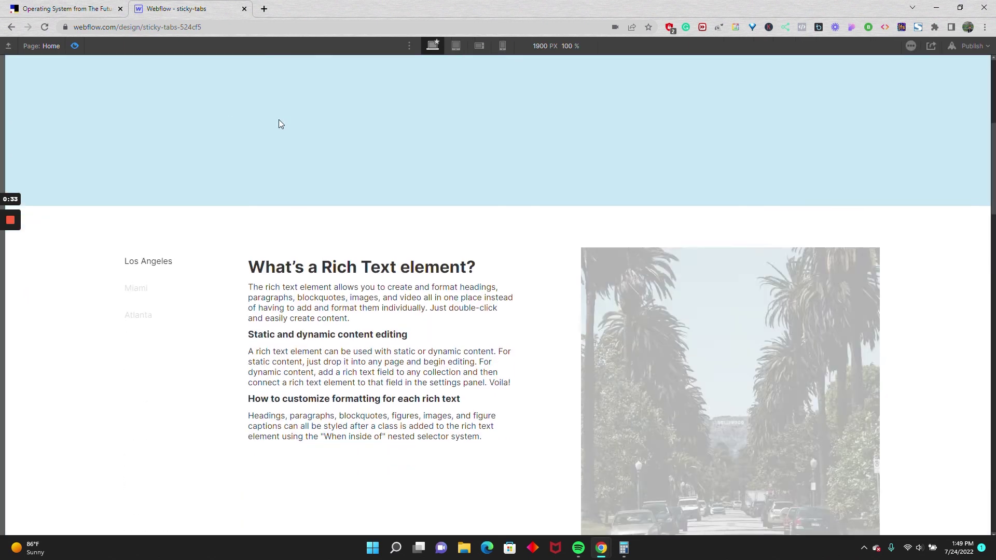
scroll(279, 124, "down", 10)
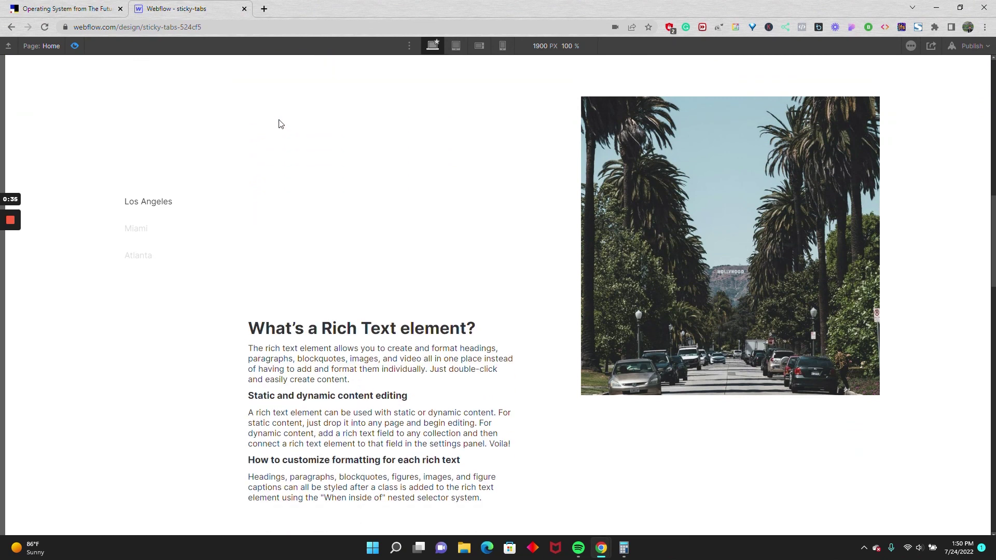
scroll(278, 124, "down", 8)
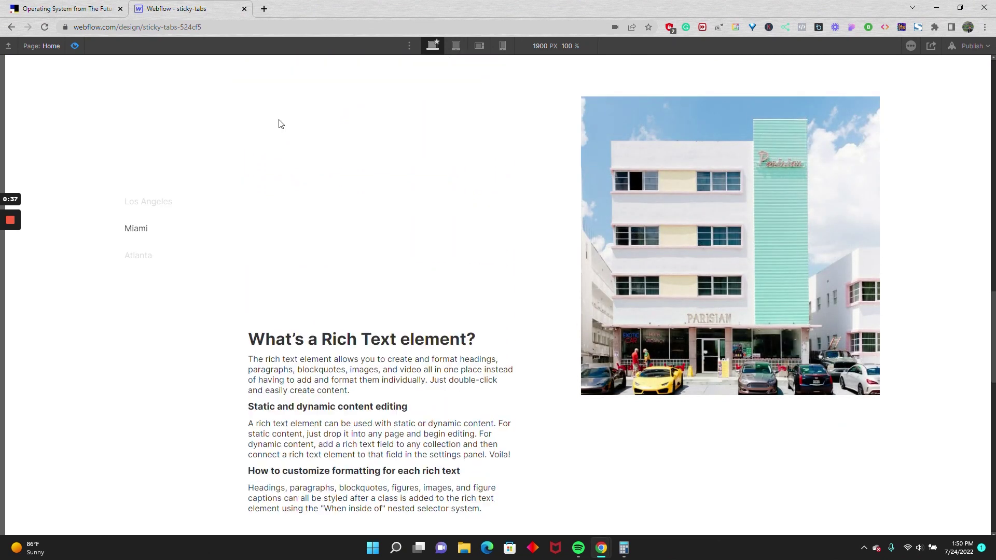
scroll(278, 124, "down", 2)
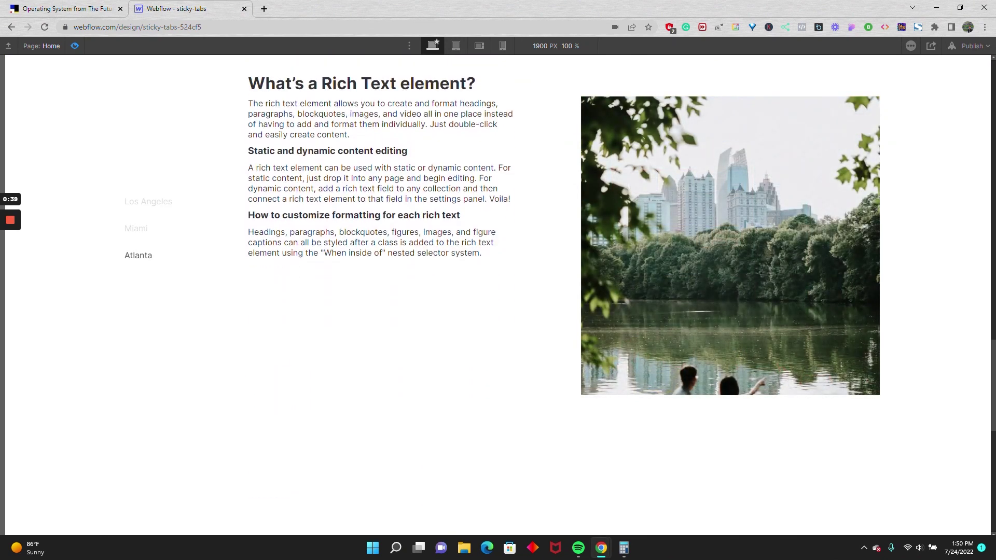
scroll(278, 123, "up", 3)
Test the Miami and Atlanta nav links in the preview, checking the image and highlighted link from different scroll positions
left_click(146, 223)
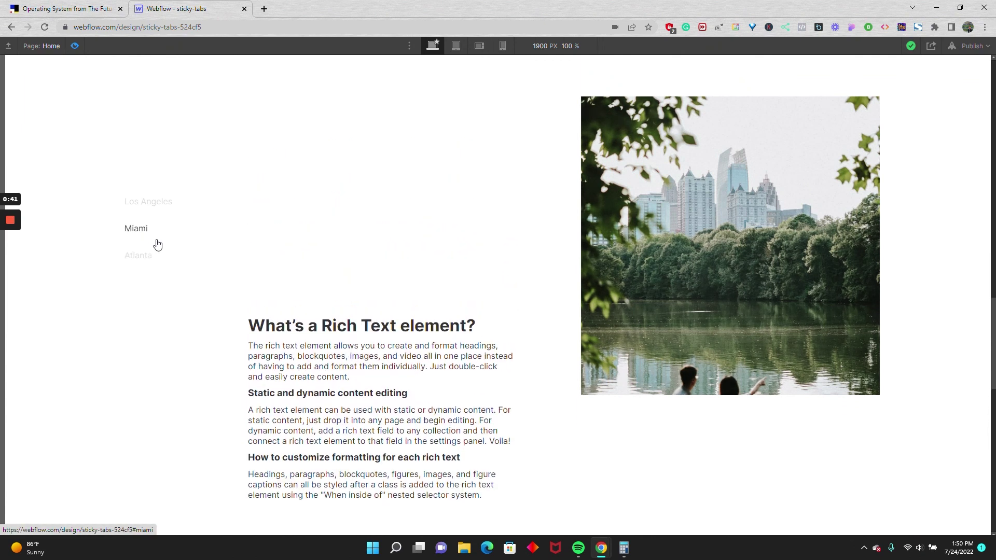
scroll(173, 254, "up", 8)
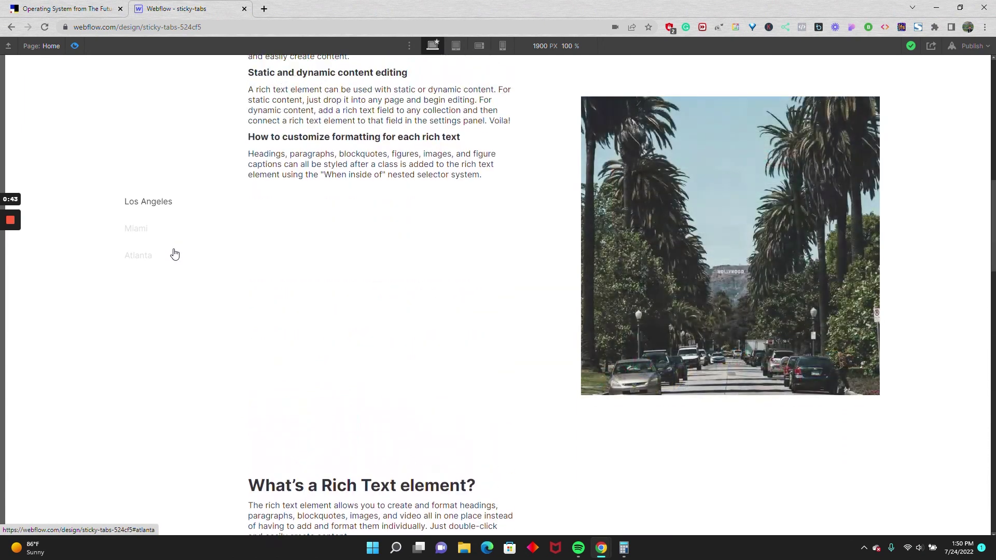
scroll(175, 254, "up", 3)
left_click(148, 229)
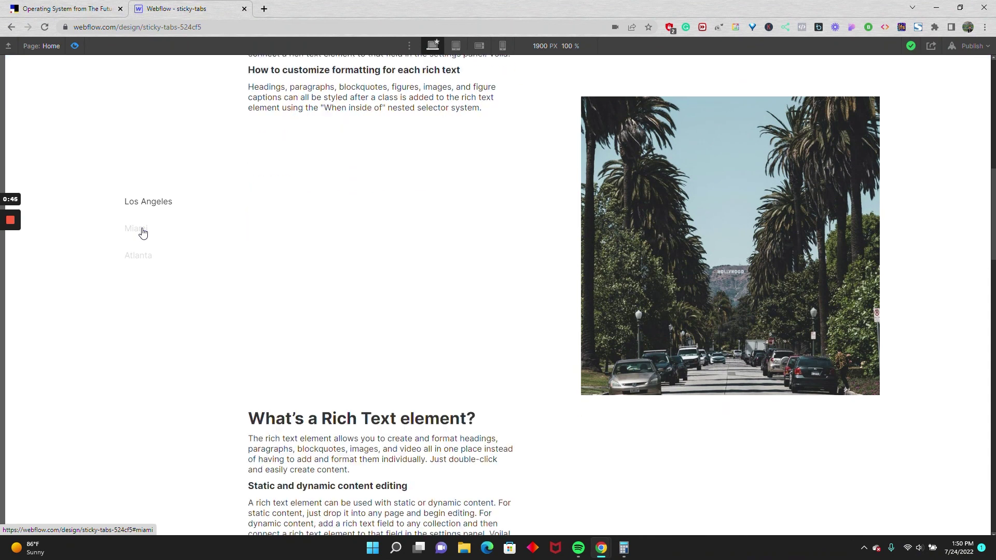
left_click(140, 256)
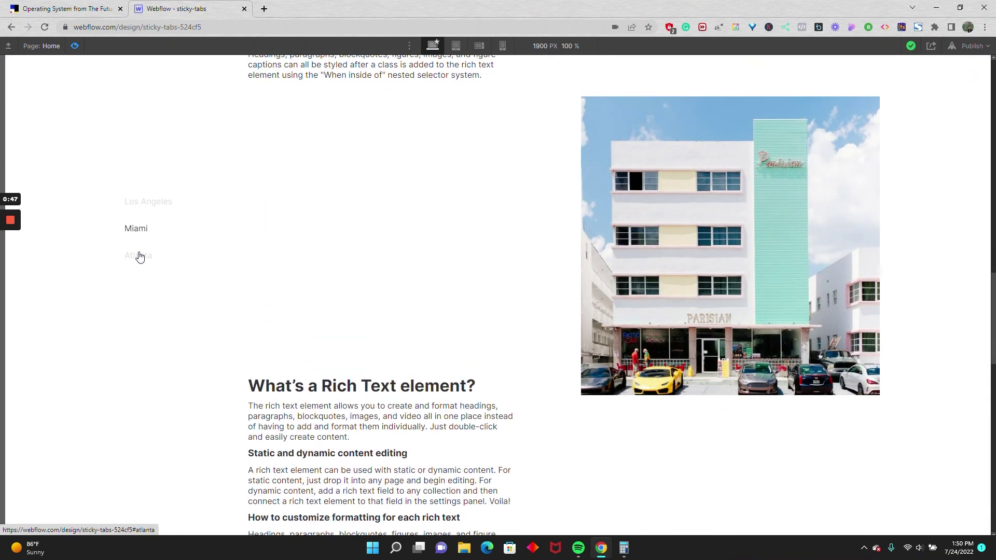